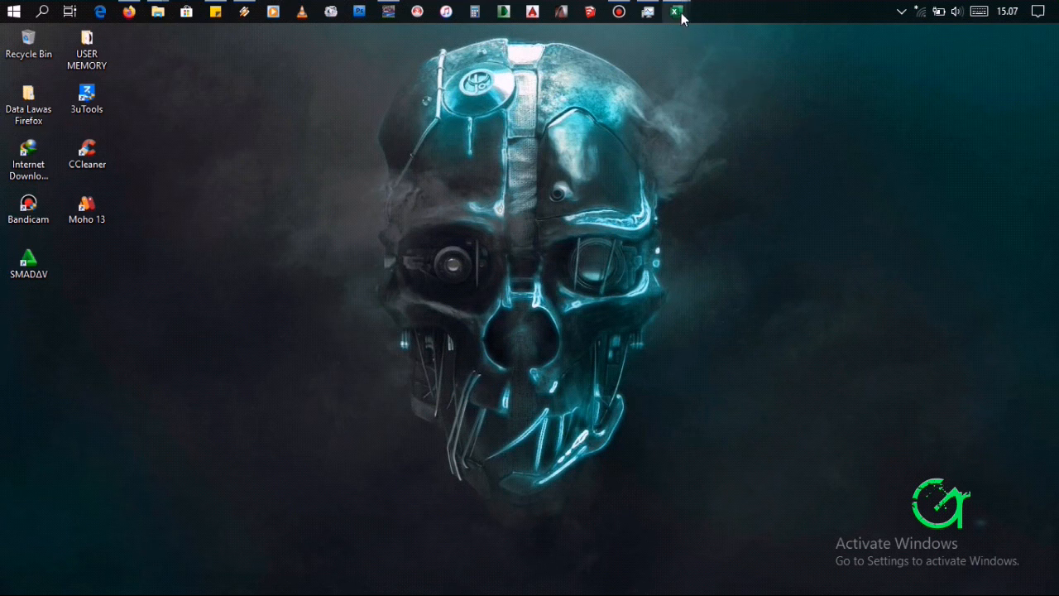
# Switch to the FORM UPAH GP - master workbook in Excel and clear Monday's Jumlah Kerja entries in D3:D4.
pyautogui.moveTo(680, 17)
pyautogui.click(624, 80)
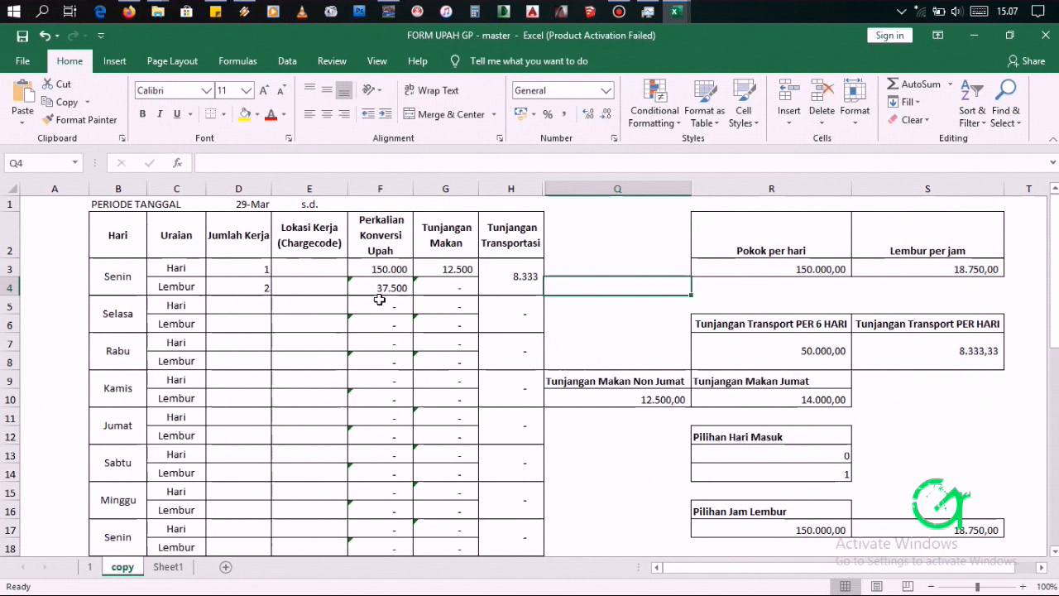
pyautogui.moveTo(265, 272); pyautogui.dragTo(262, 277)
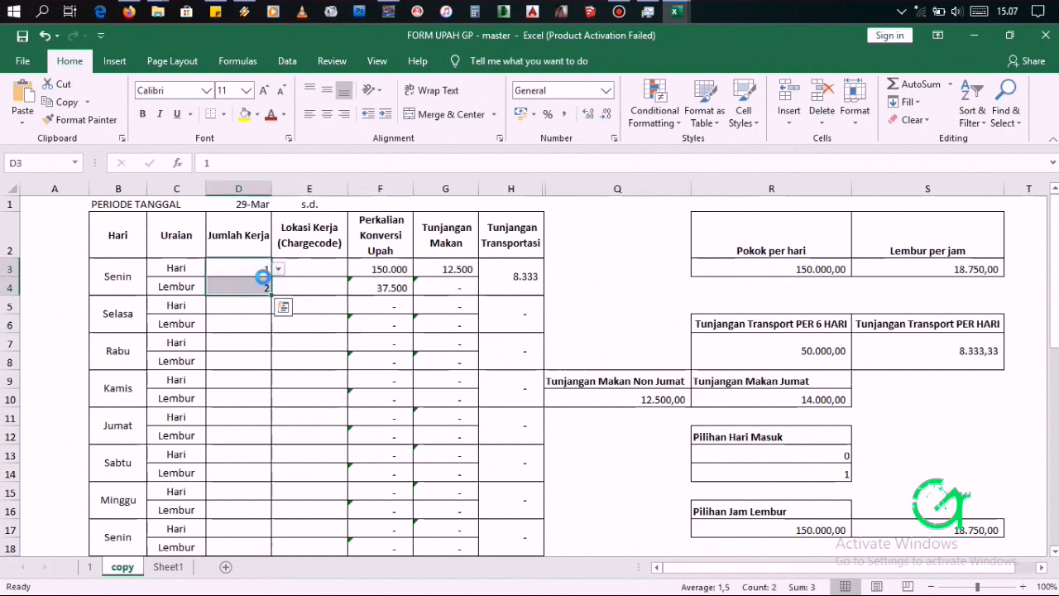
pyautogui.press('Delete')
pyautogui.click(585, 304)
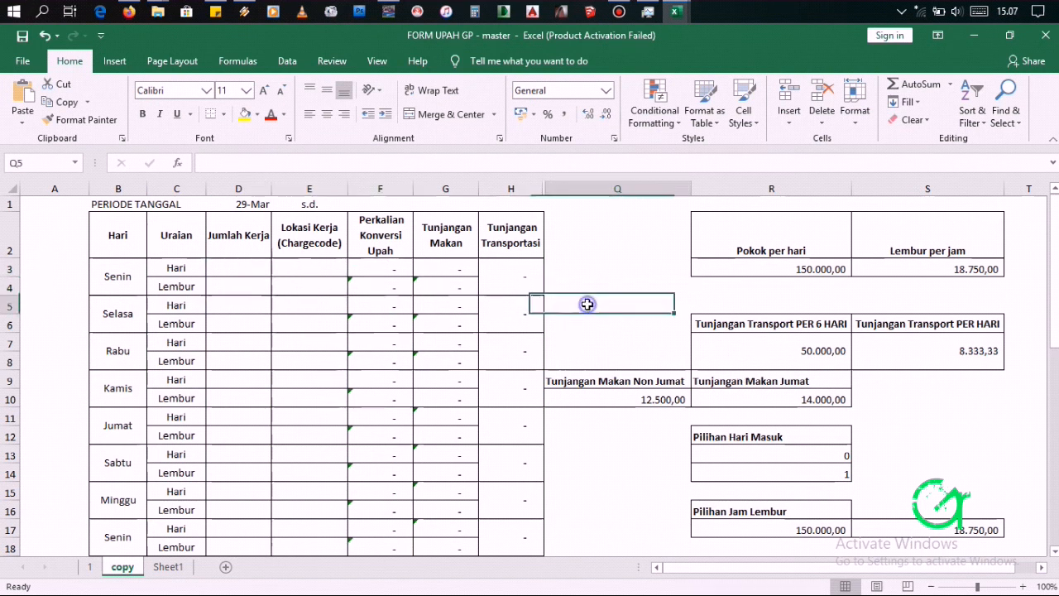
# Enter 26 as the number of working days in cell T3, beside the Lembur per jam rate.
pyautogui.click(1041, 568)
pyautogui.click(1042, 567)
pyautogui.click(1042, 567)
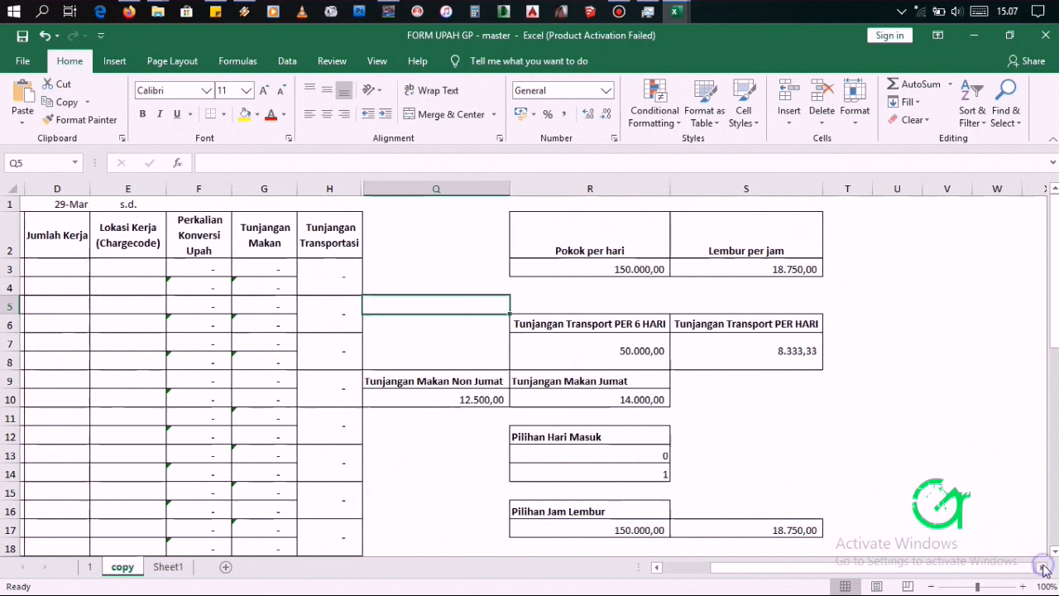
pyautogui.click(1041, 567)
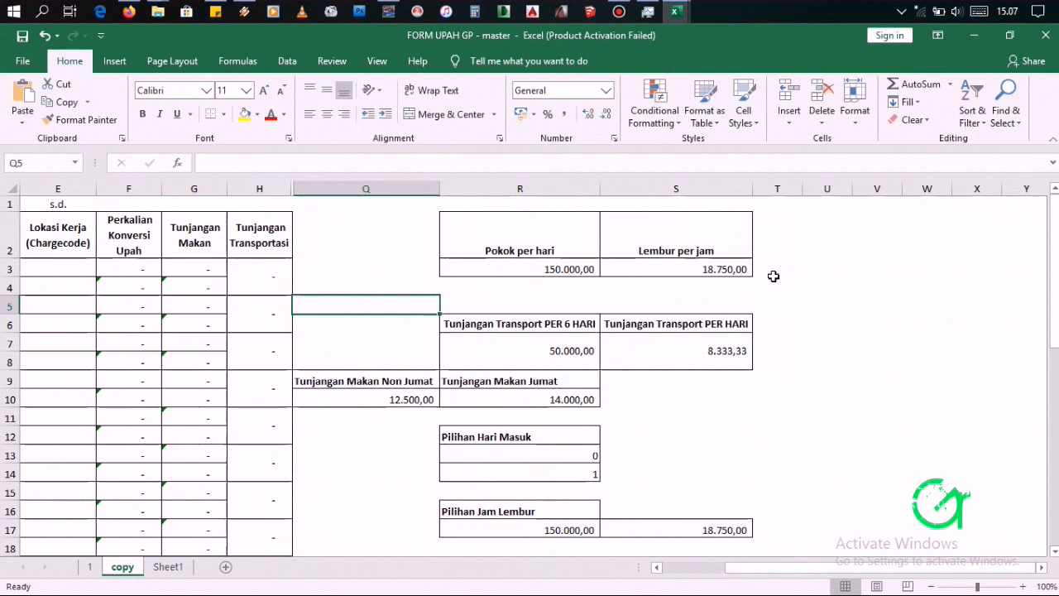
pyautogui.click(574, 270)
pyautogui.click(787, 267)
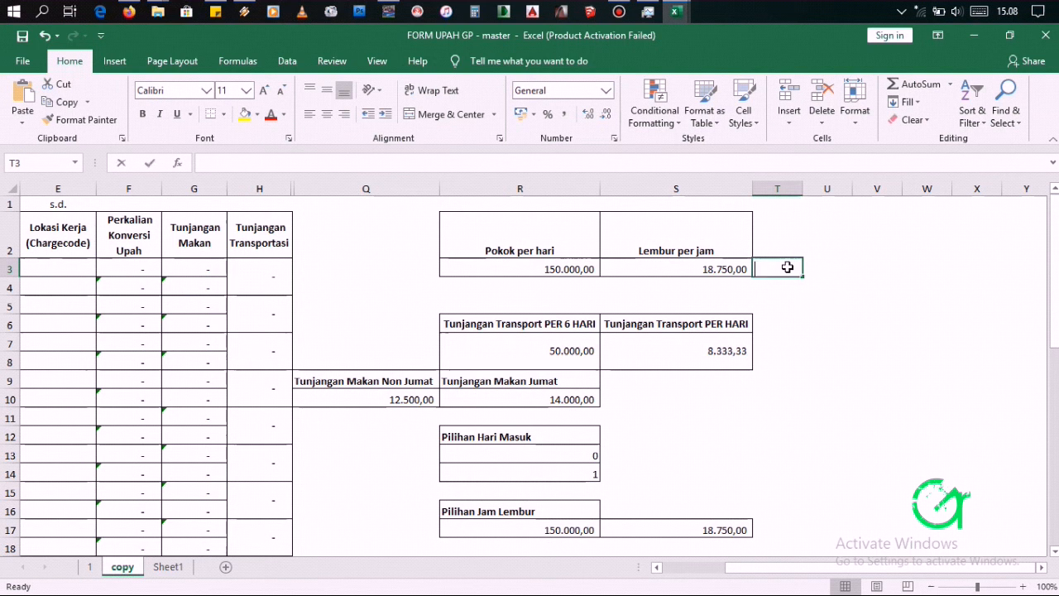
pyautogui.write('26')
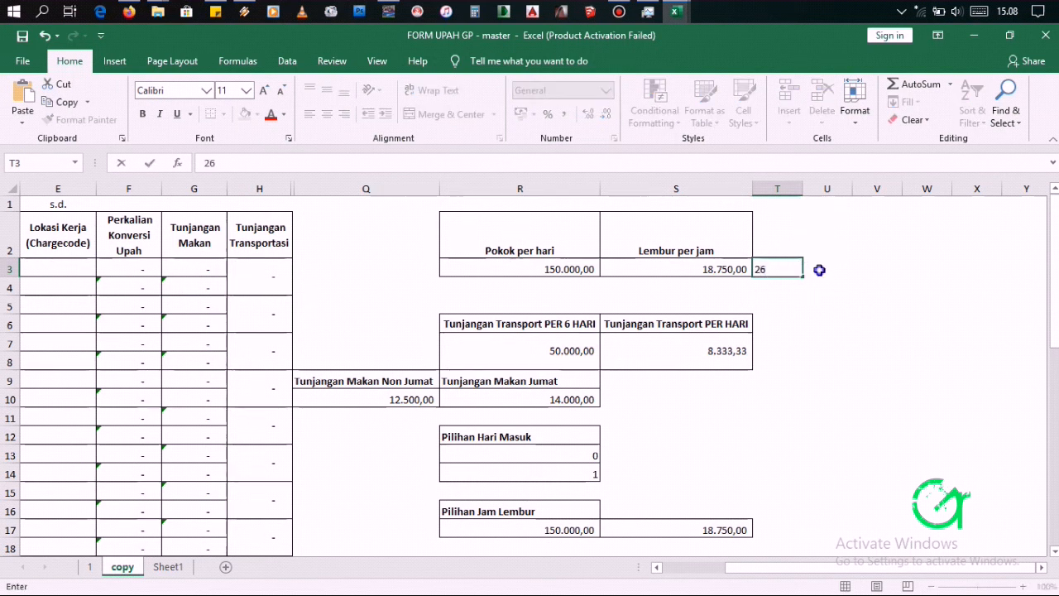
pyautogui.click(819, 269)
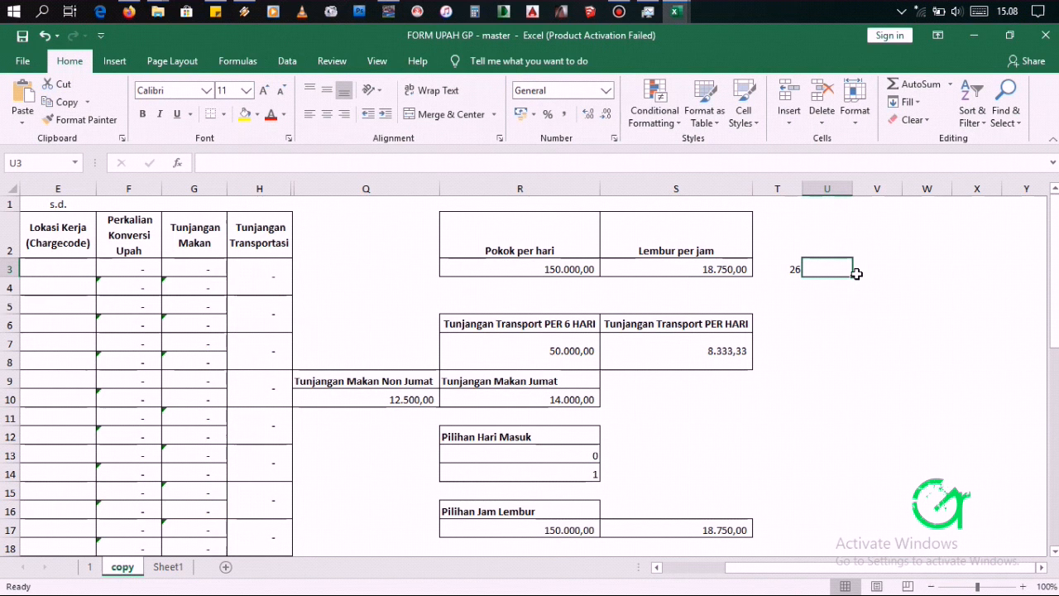
# Calculate the monthly base wage in U3 with the formula =R3*T3.
pyautogui.write('=')
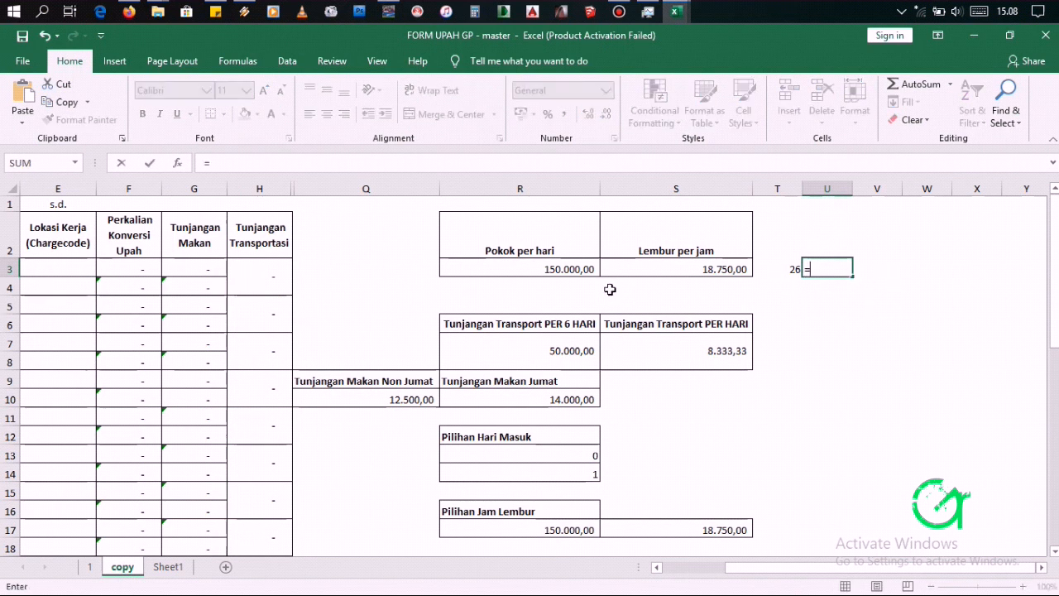
pyautogui.click(573, 270)
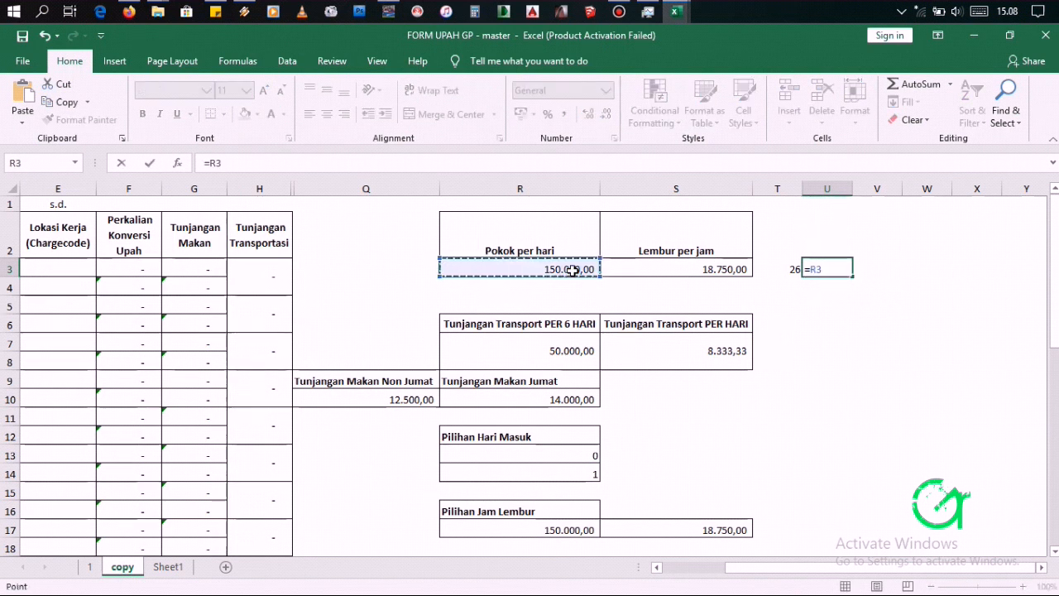
pyautogui.write('*')
pyautogui.click(782, 277)
pyautogui.press('Return')
pyautogui.click(825, 272)
pyautogui.click(826, 311)
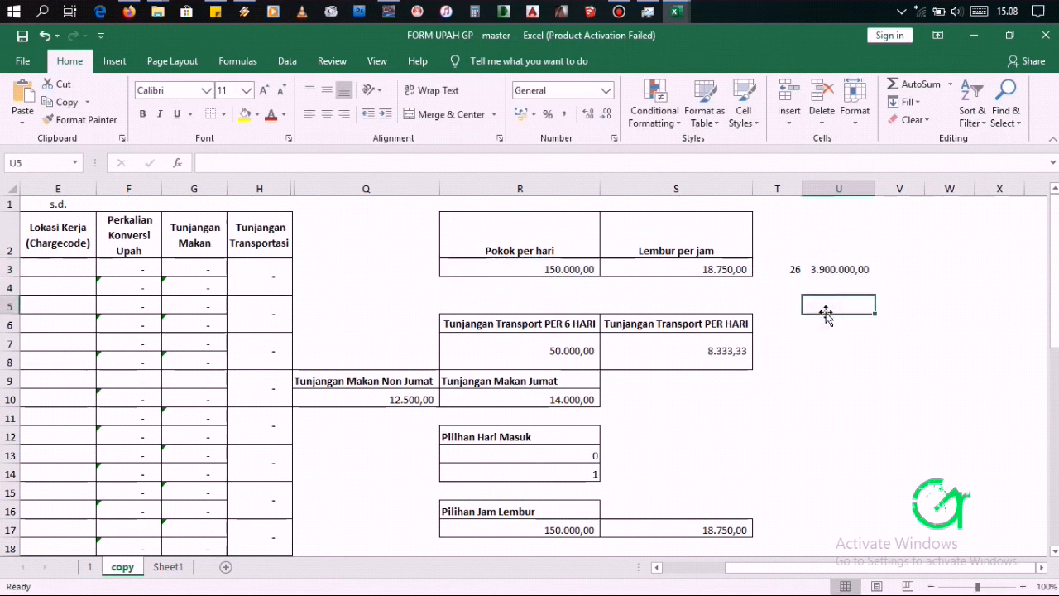
pyautogui.click(832, 269)
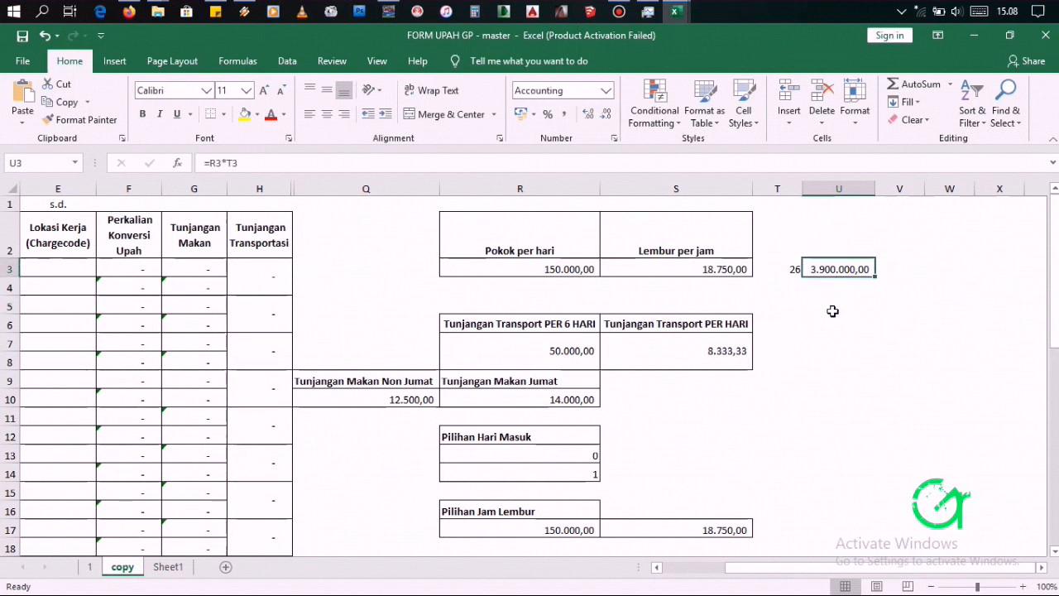
# Set the Lembur per jam rate in S3 to 50000.
pyautogui.click(674, 261)
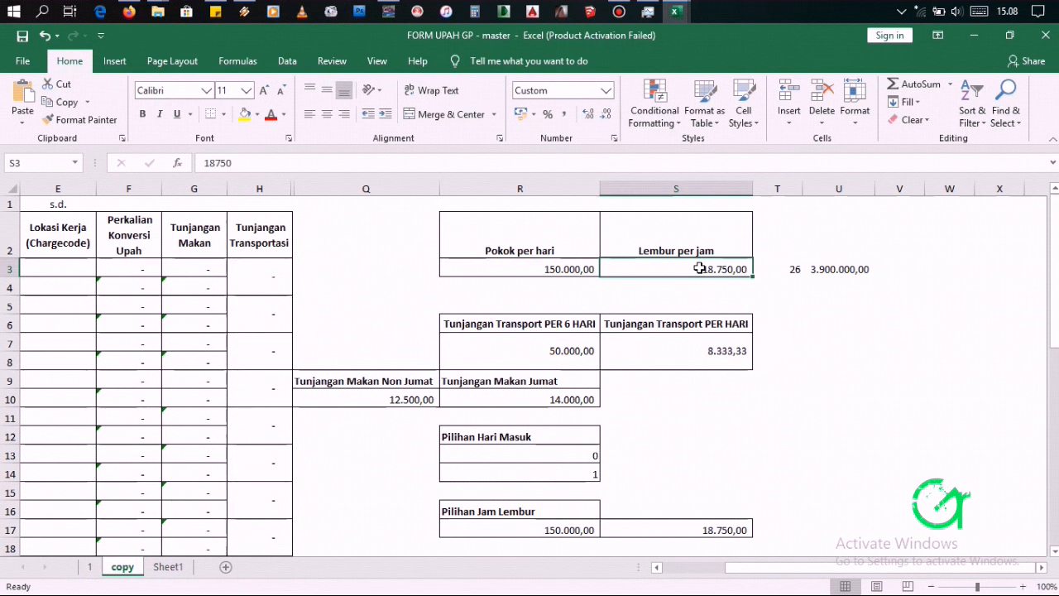
pyautogui.write('50')
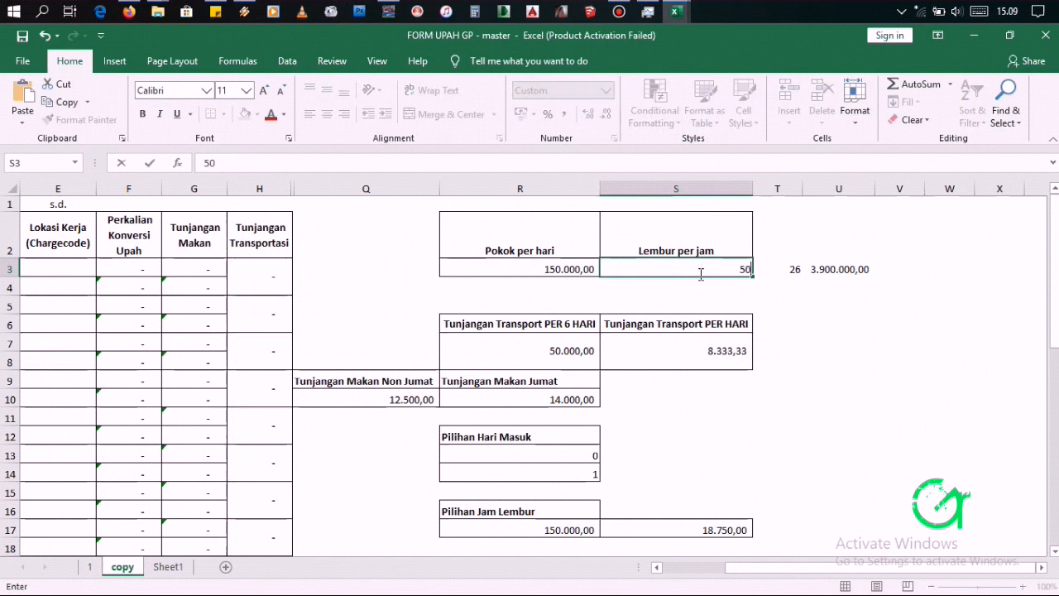
pyautogui.write('000')
pyautogui.hotkey('ctrl', 'Return')
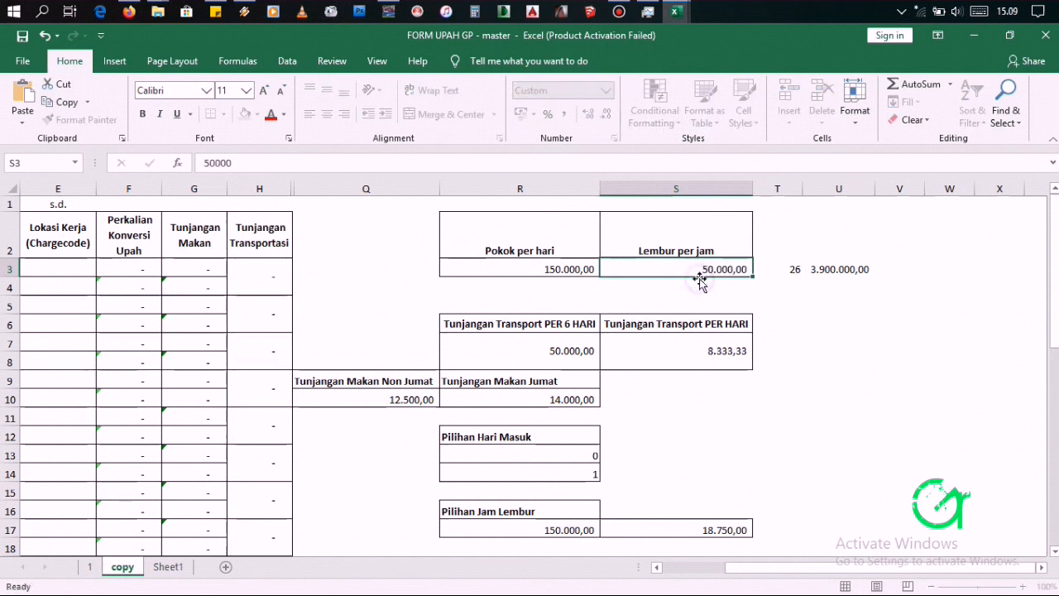
pyautogui.click(671, 357)
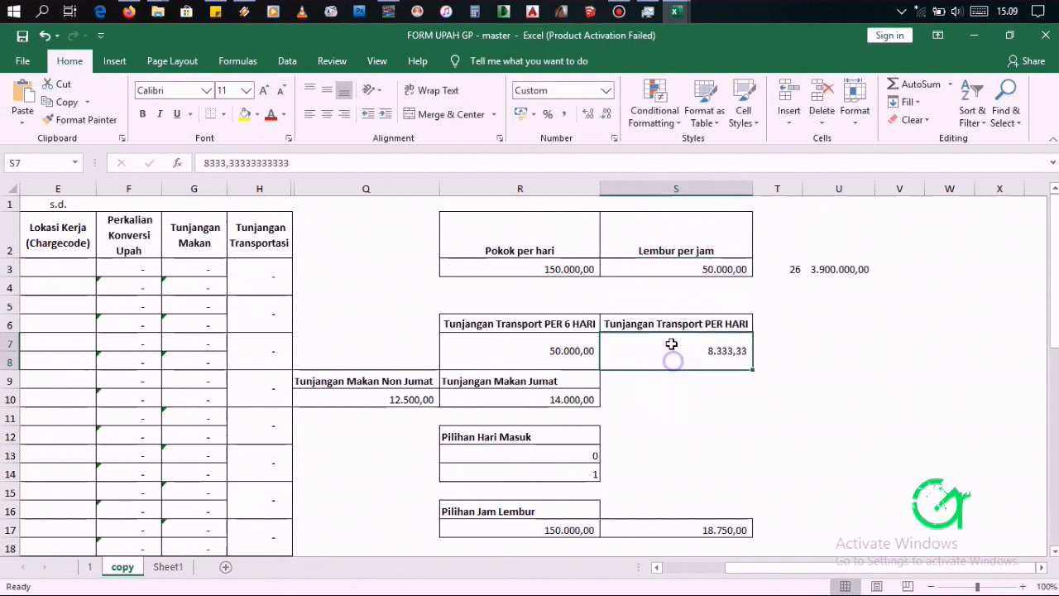
pyautogui.click(667, 302)
pyautogui.click(584, 267)
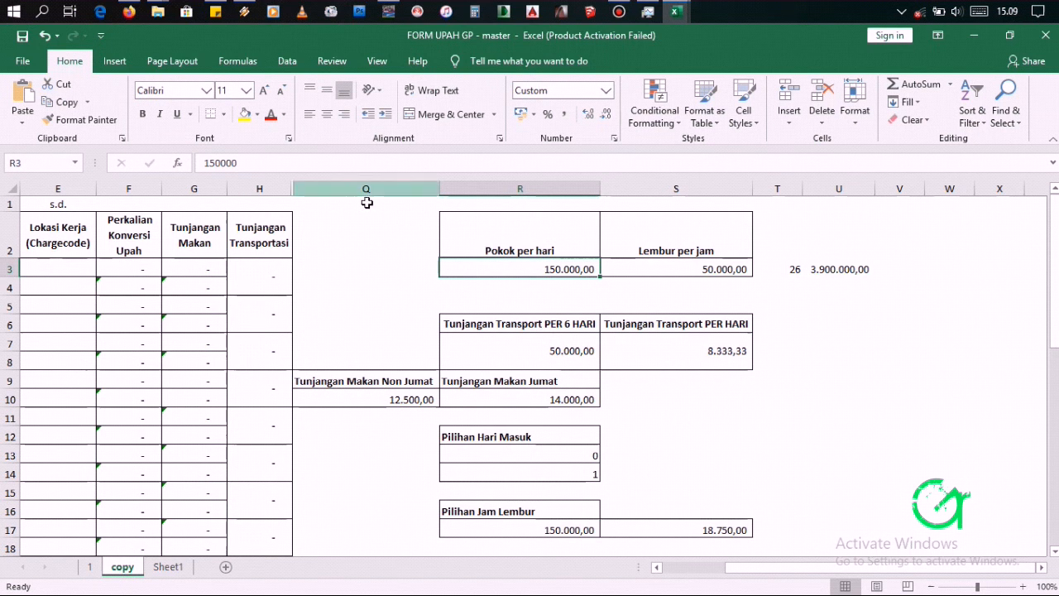
pyautogui.click(205, 162)
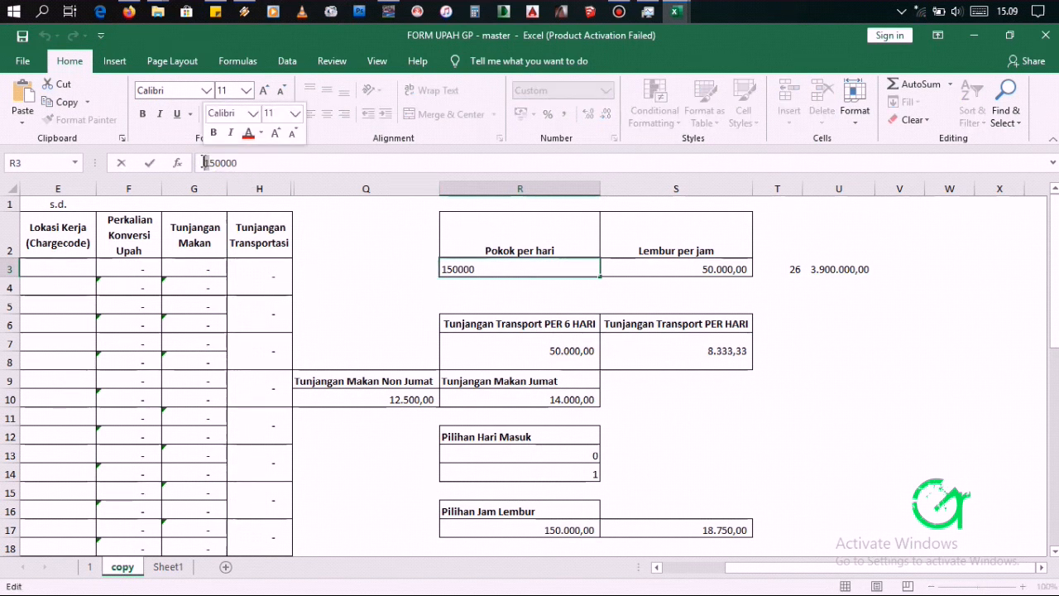
pyautogui.press('Delete')
pyautogui.write('2')
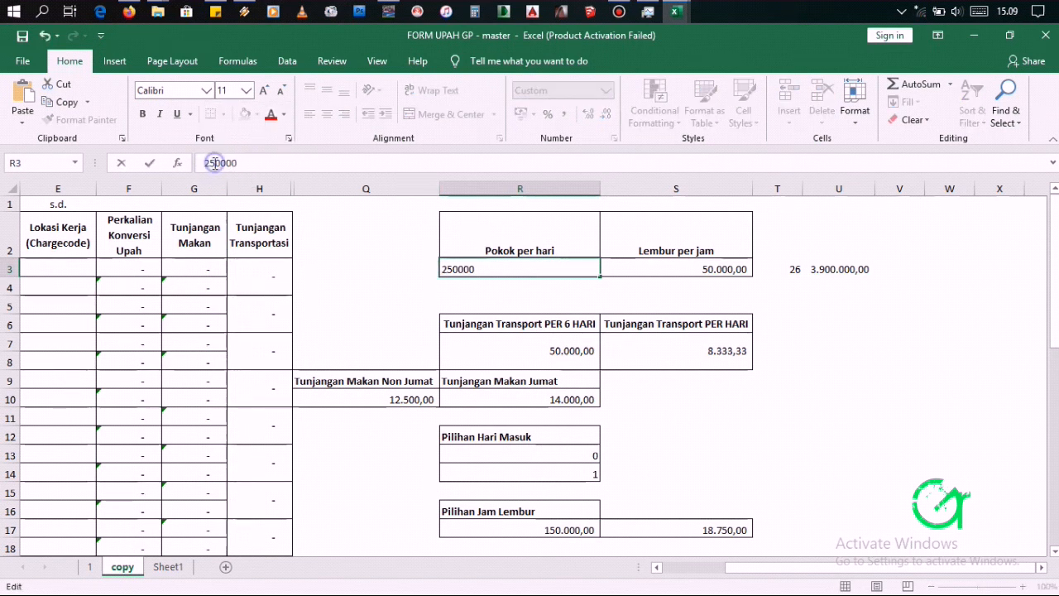
pyautogui.moveTo(215, 163); pyautogui.dragTo(209, 163)
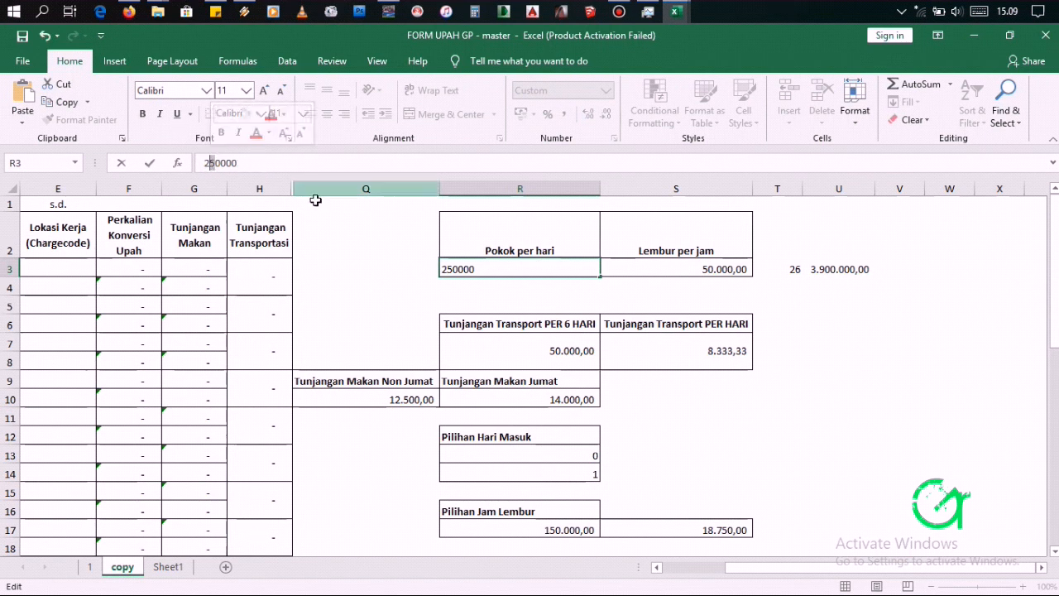
pyautogui.press('Escape')
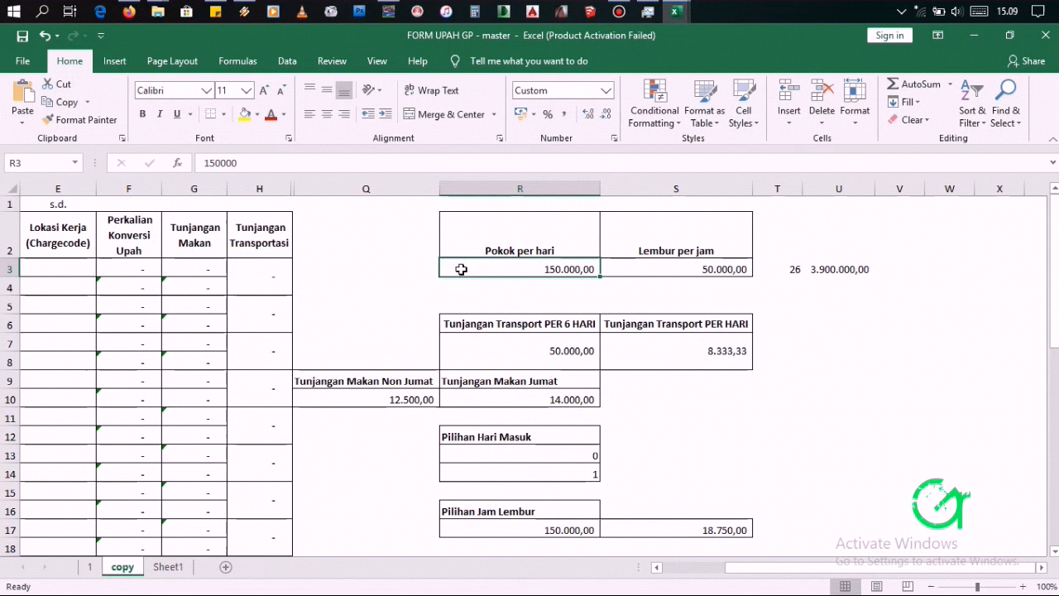
# Set the Pokok per hari rate in R3 to 175000.
pyautogui.click(213, 162)
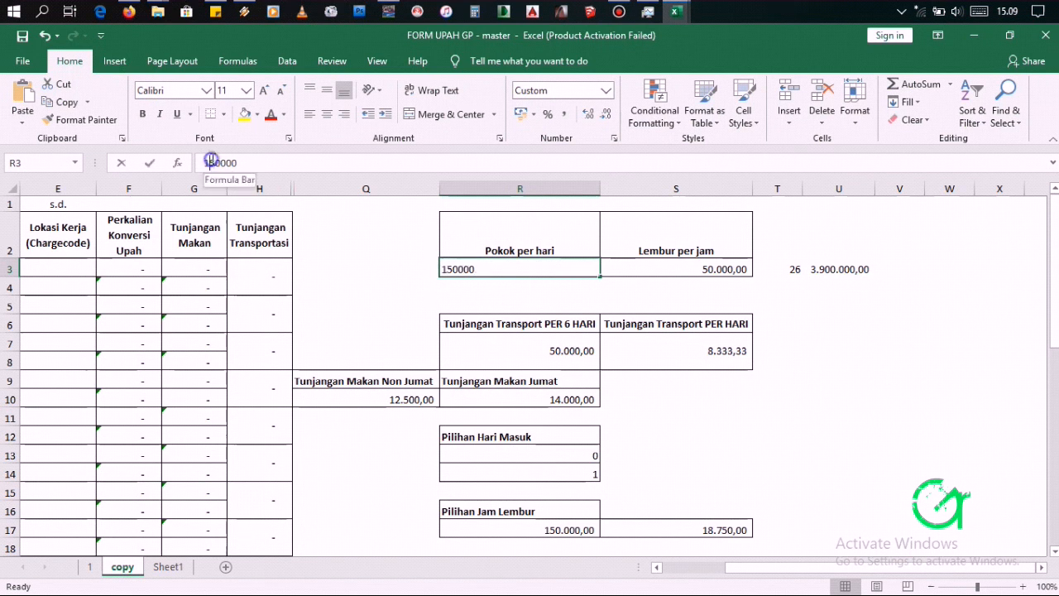
pyautogui.write('7')
pyautogui.click(266, 161)
pyautogui.press('BackSpace')
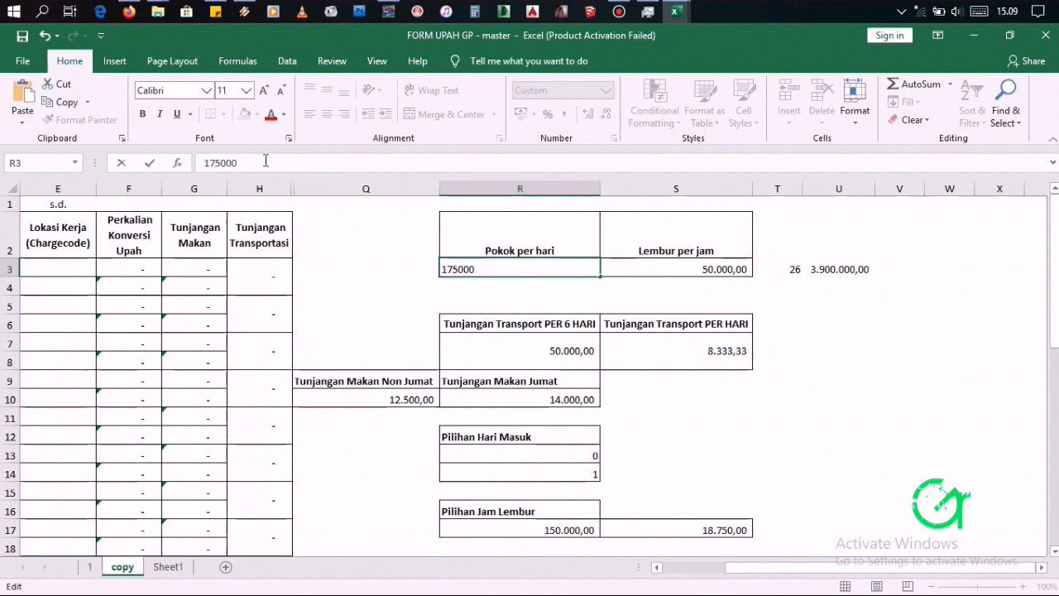
pyautogui.hotkey('ctrl', 'Return')
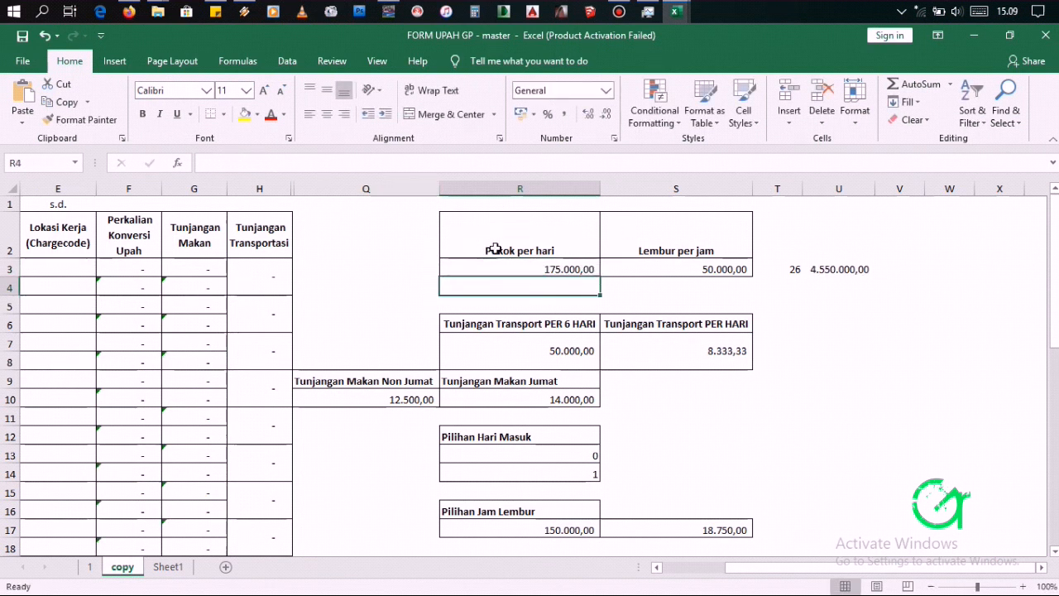
# Lower the Pokok per hari rate in R3 to 170000.
pyautogui.click(220, 160)
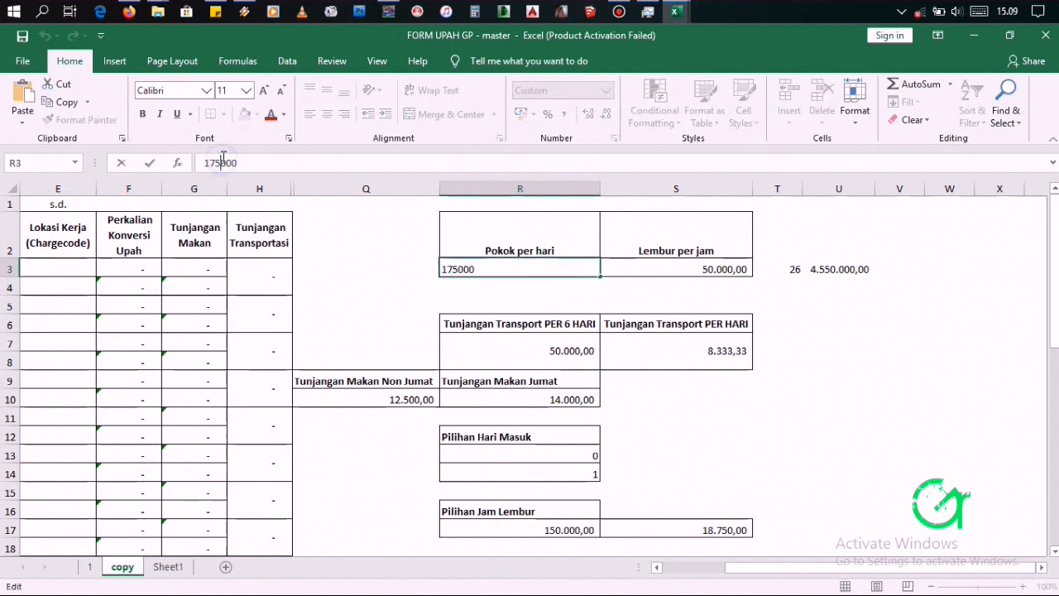
pyautogui.press('BackSpace')
pyautogui.write('0')
pyautogui.press('Return')
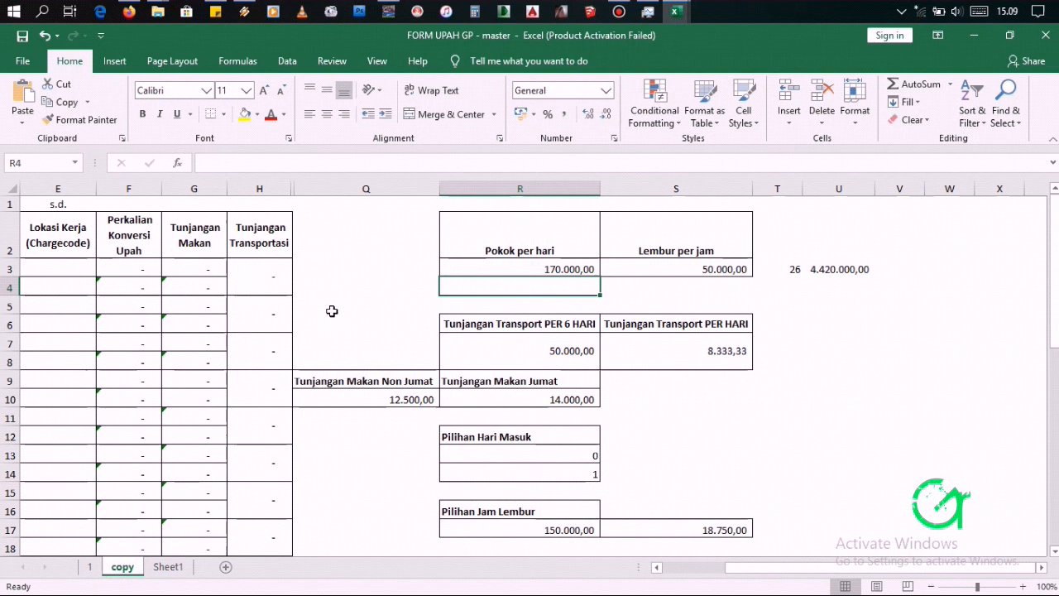
# Reduce the Pokok per hari rate in R3 to 165000.
pyautogui.click(484, 274)
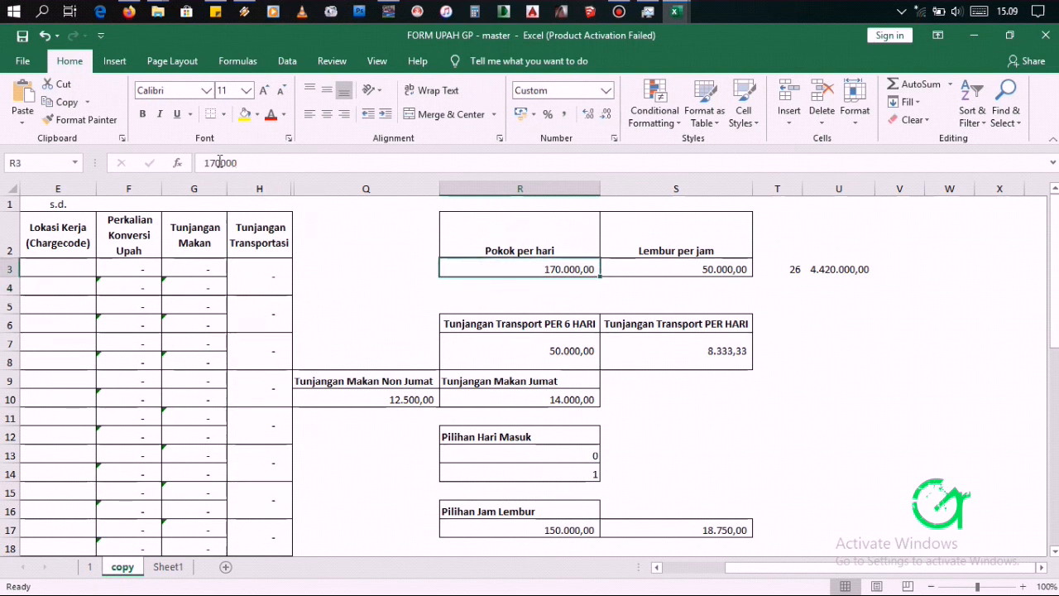
pyautogui.click(222, 163)
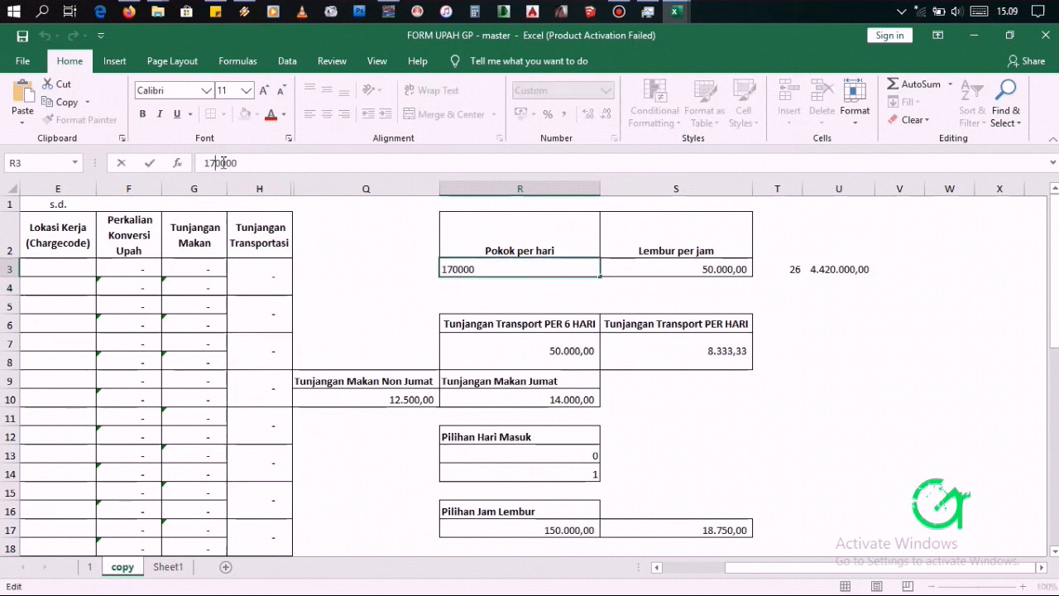
pyautogui.moveTo(217, 163); pyautogui.dragTo(211, 163)
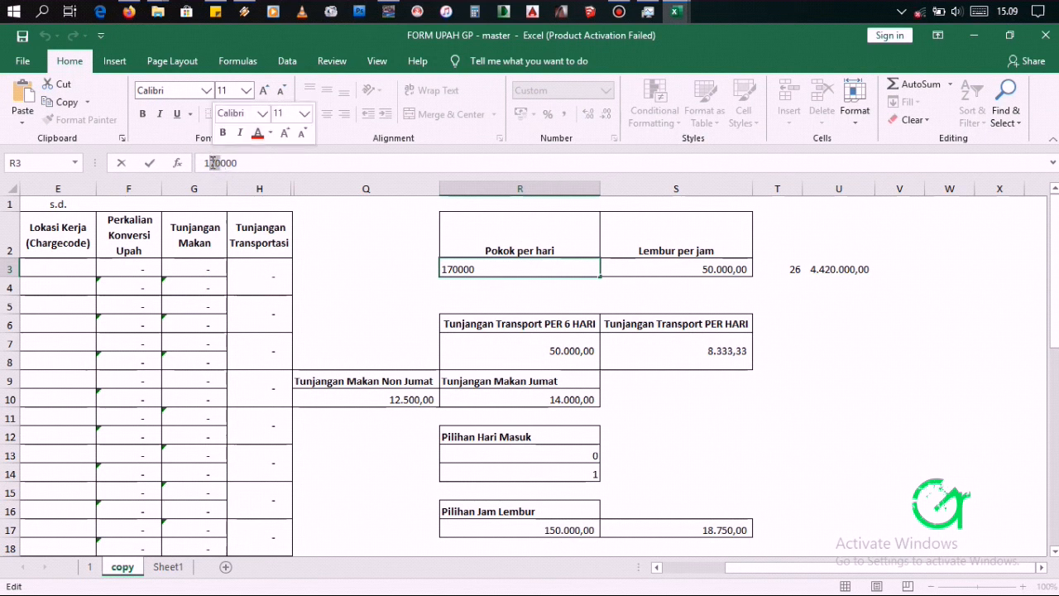
pyautogui.write('65')
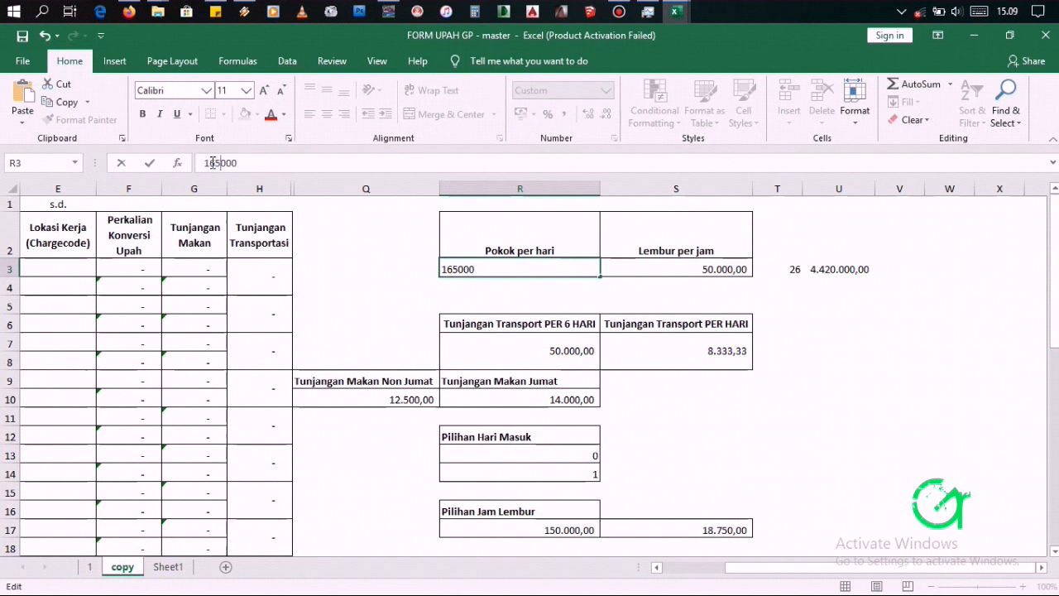
pyautogui.click(457, 270)
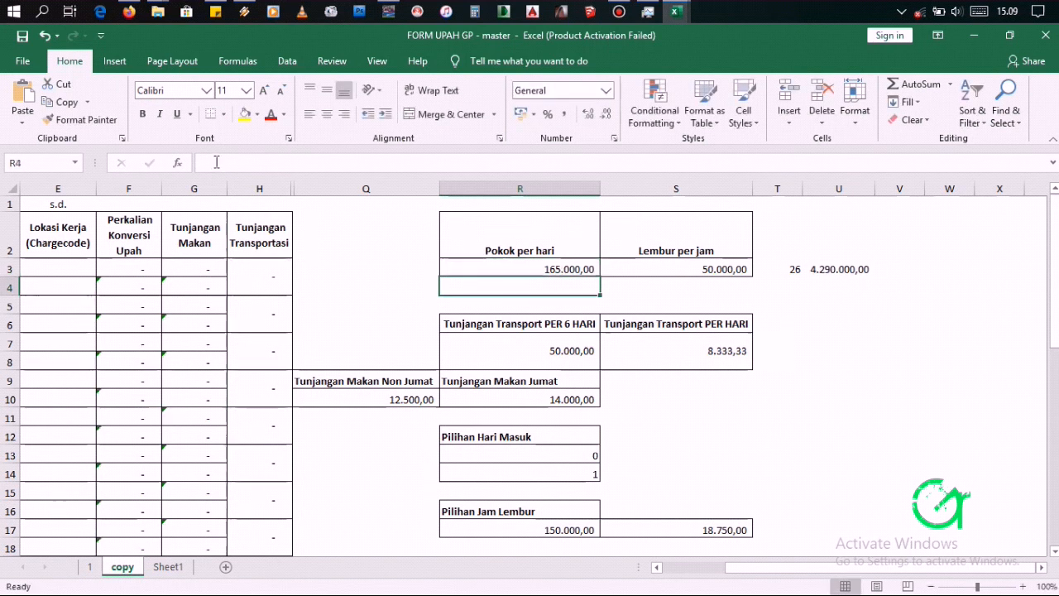
# Change the Pokok per hari rate in R3 to 160000.
pyautogui.moveTo(221, 163); pyautogui.dragTo(217, 163)
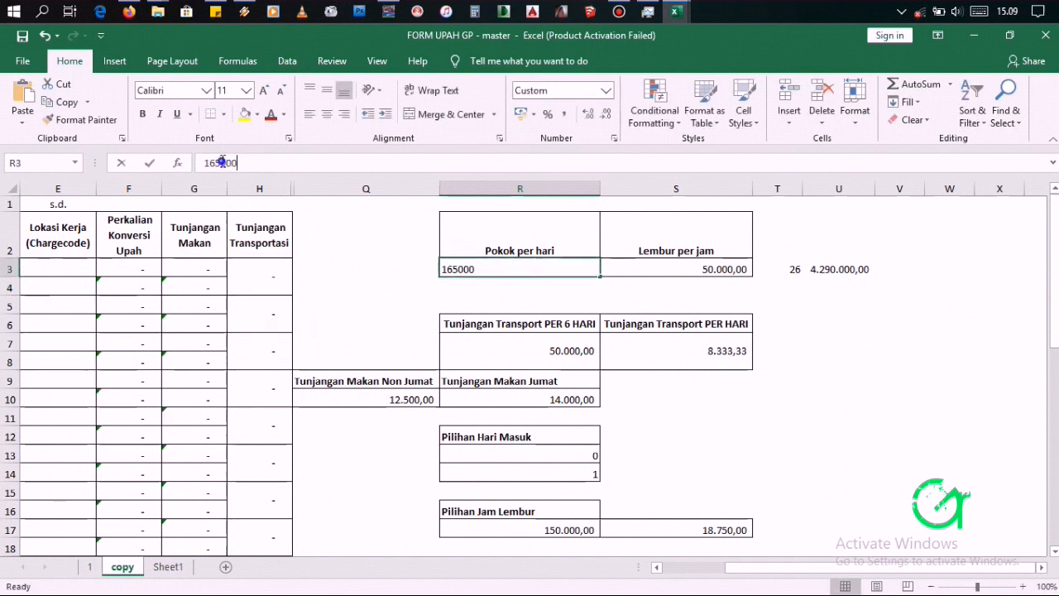
pyautogui.write('0')
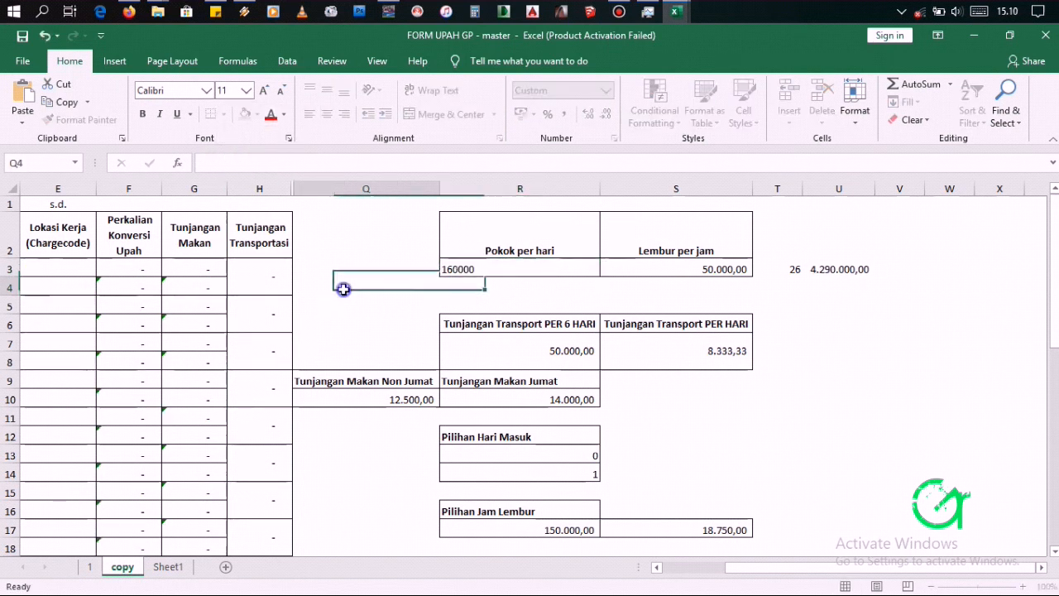
pyautogui.click(346, 289)
pyautogui.click(862, 276)
pyautogui.click(838, 399)
# Set the Pokok per hari rate in R3 to 162000.
pyautogui.click(574, 267)
pyautogui.moveTo(222, 163); pyautogui.dragTo(217, 163)
pyautogui.write('2')
pyautogui.click(306, 266)
pyautogui.click(546, 304)
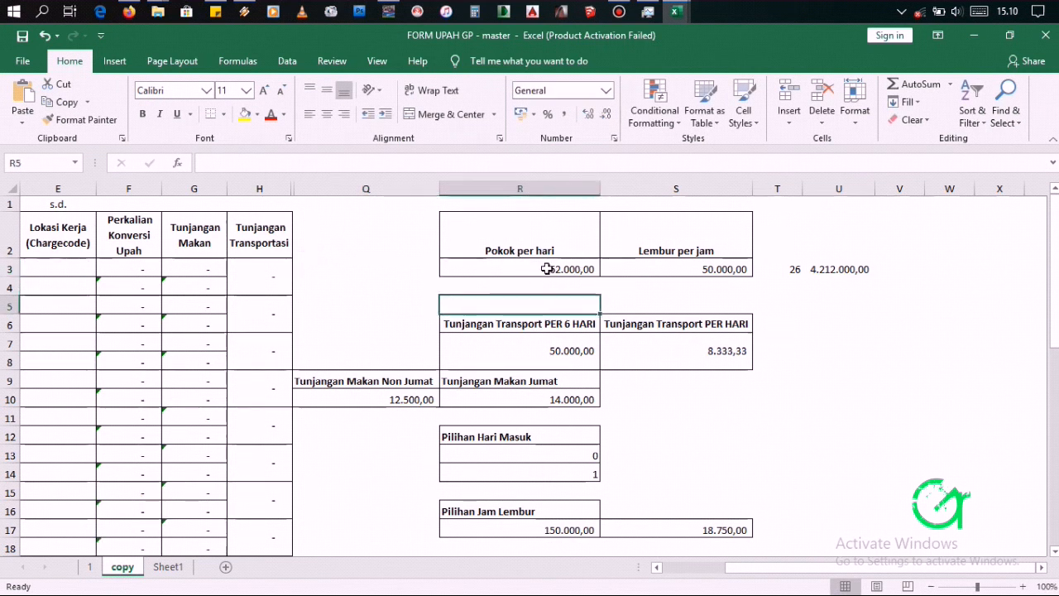
pyautogui.click(545, 268)
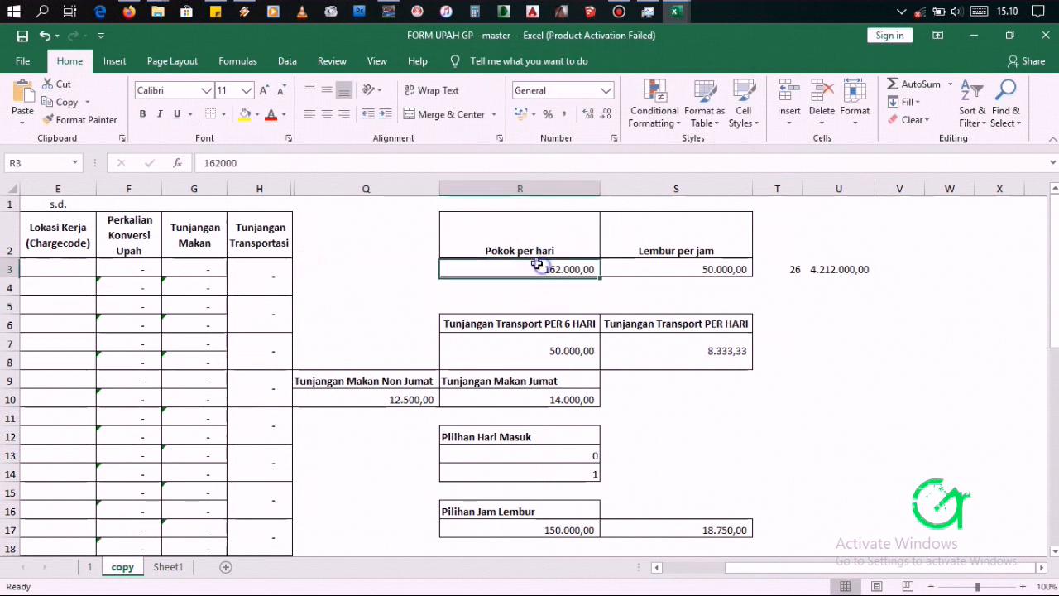
# Set the Pokok per hari rate in R3 to 165000 and check the 26-day total in U3.
pyautogui.click(352, 248)
pyautogui.click(542, 265)
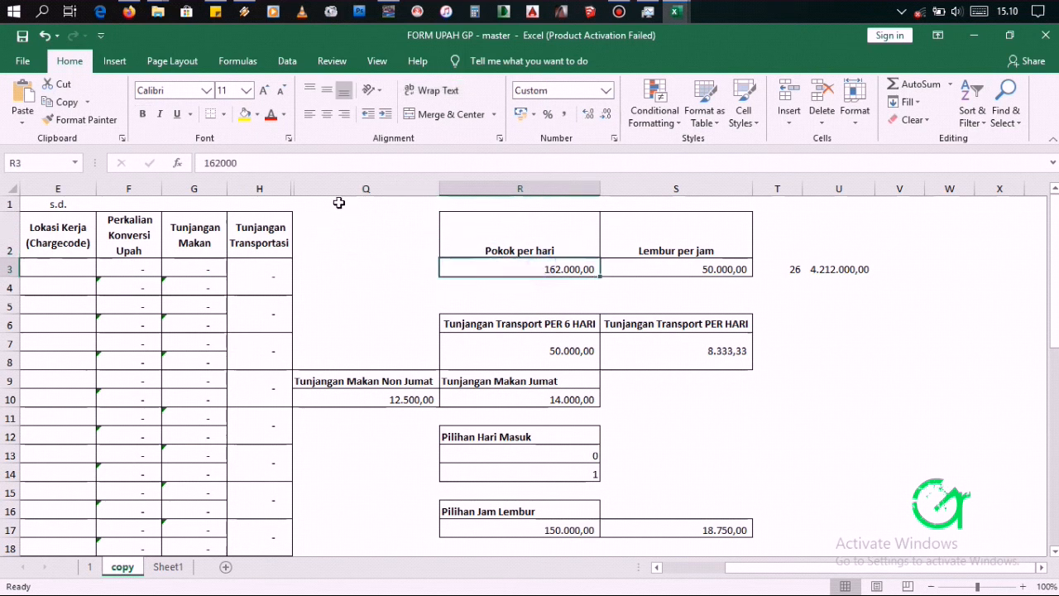
pyautogui.click(219, 163)
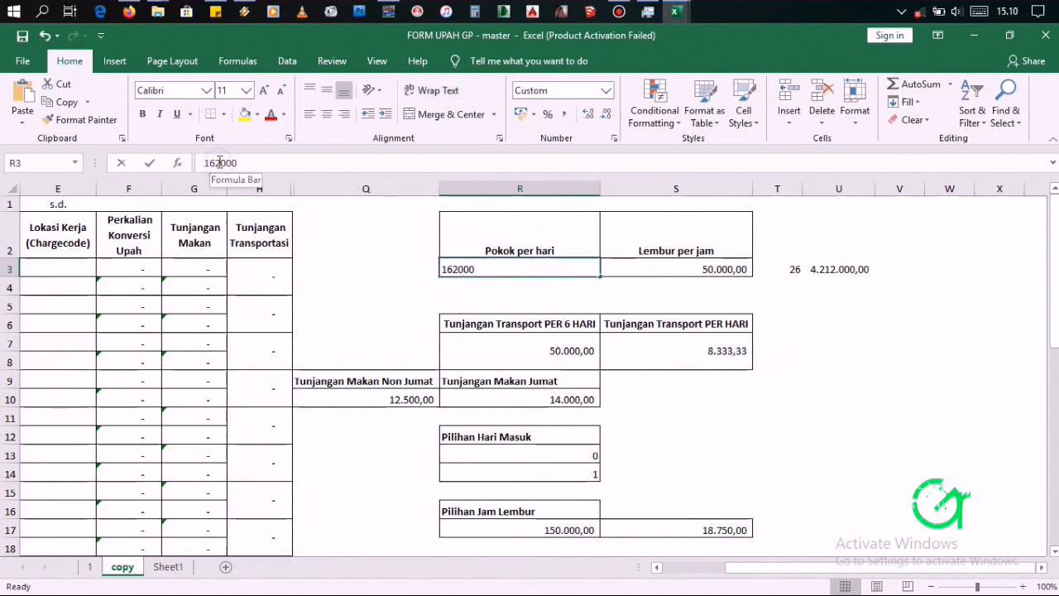
pyautogui.press('BackSpace')
pyautogui.write('5')
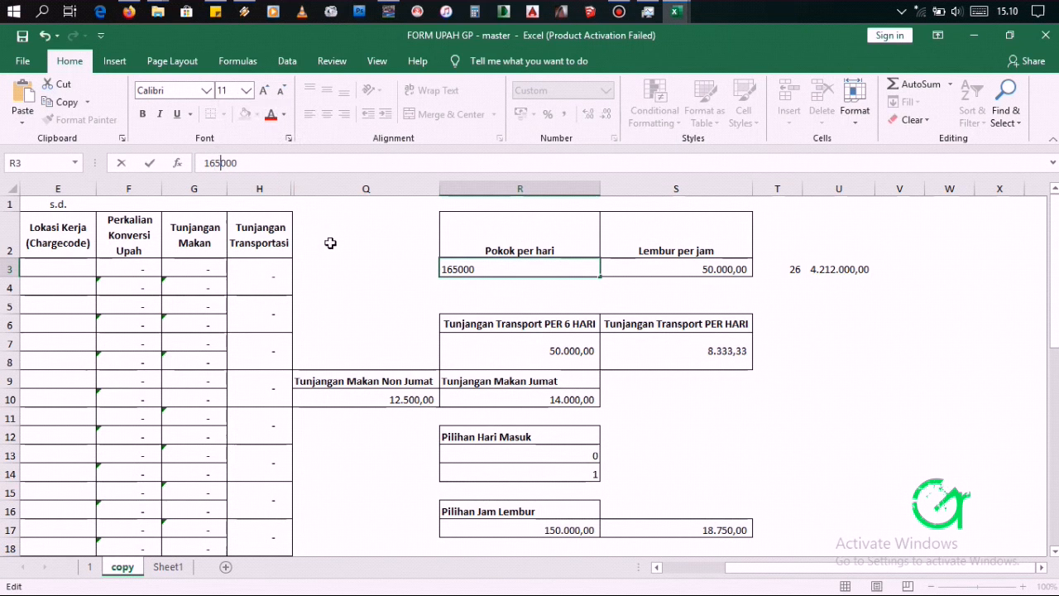
pyautogui.click(341, 243)
pyautogui.click(838, 266)
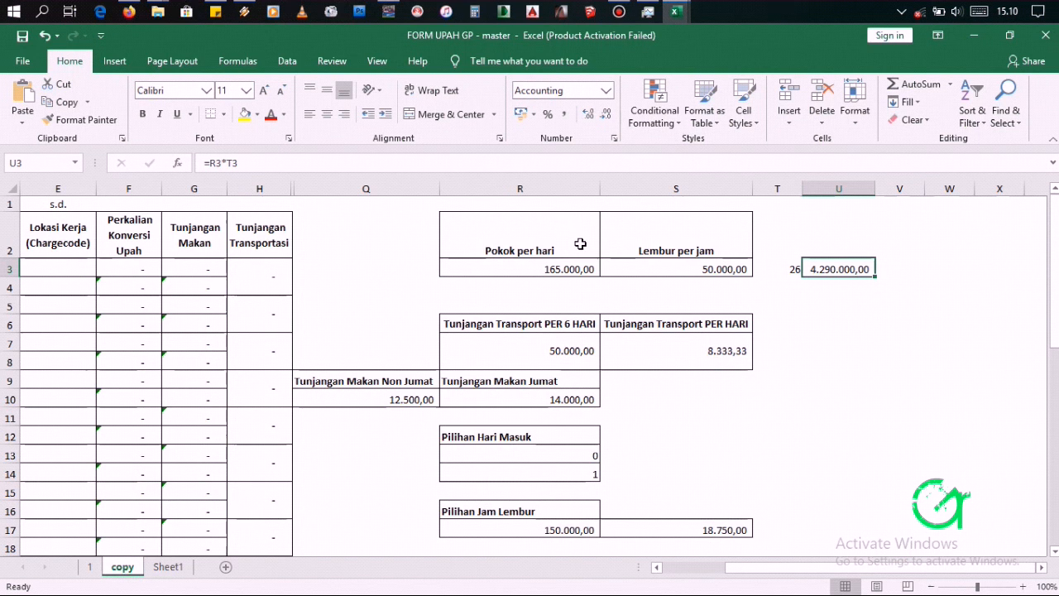
# Examine the transport allowance rates per 6 days and per day in R7 and S7.
pyautogui.click(574, 352)
pyautogui.click(574, 326)
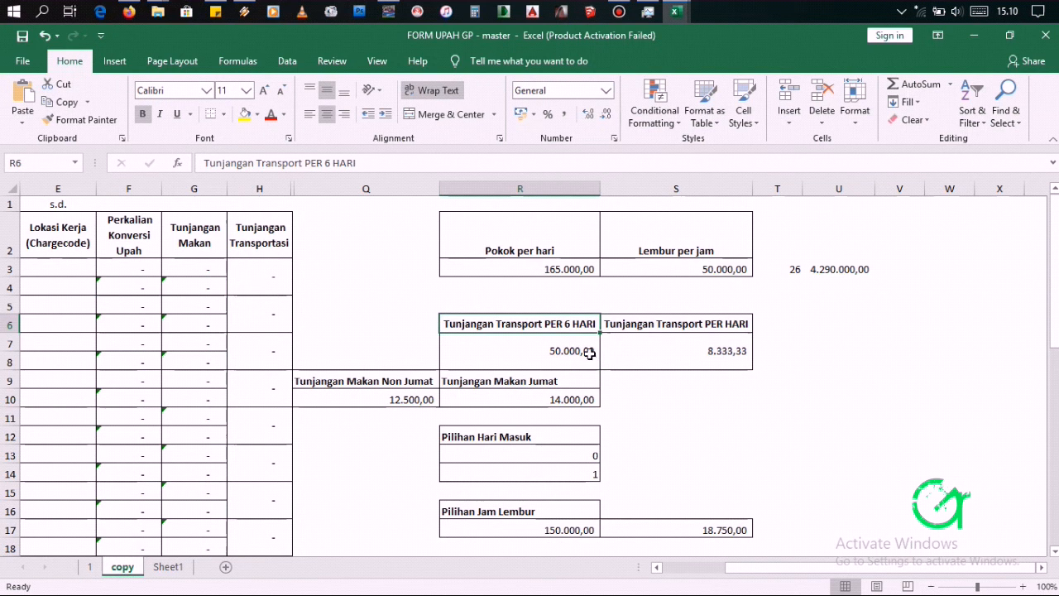
pyautogui.click(543, 354)
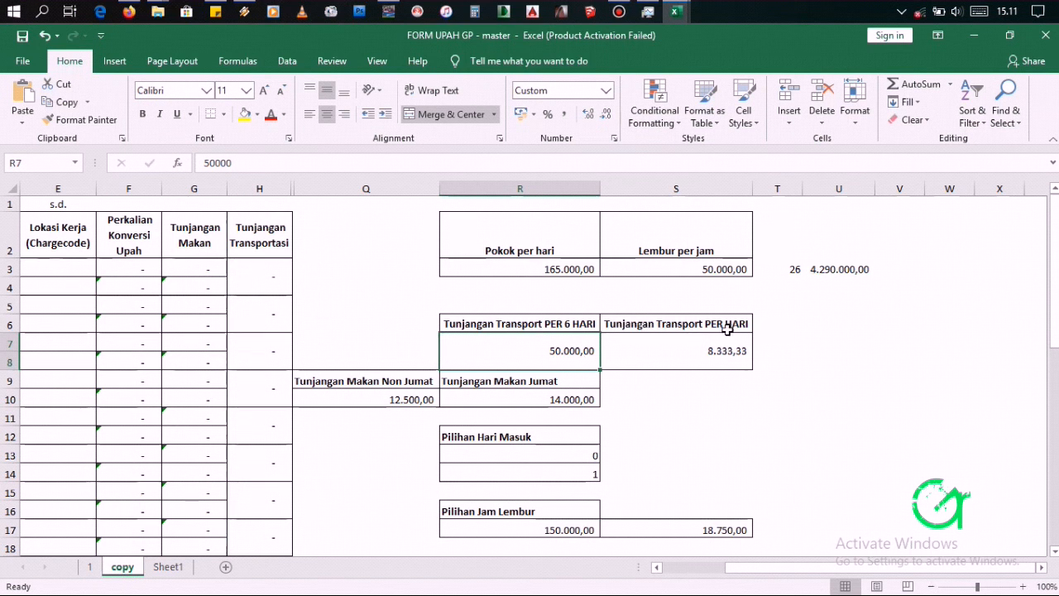
pyautogui.click(698, 346)
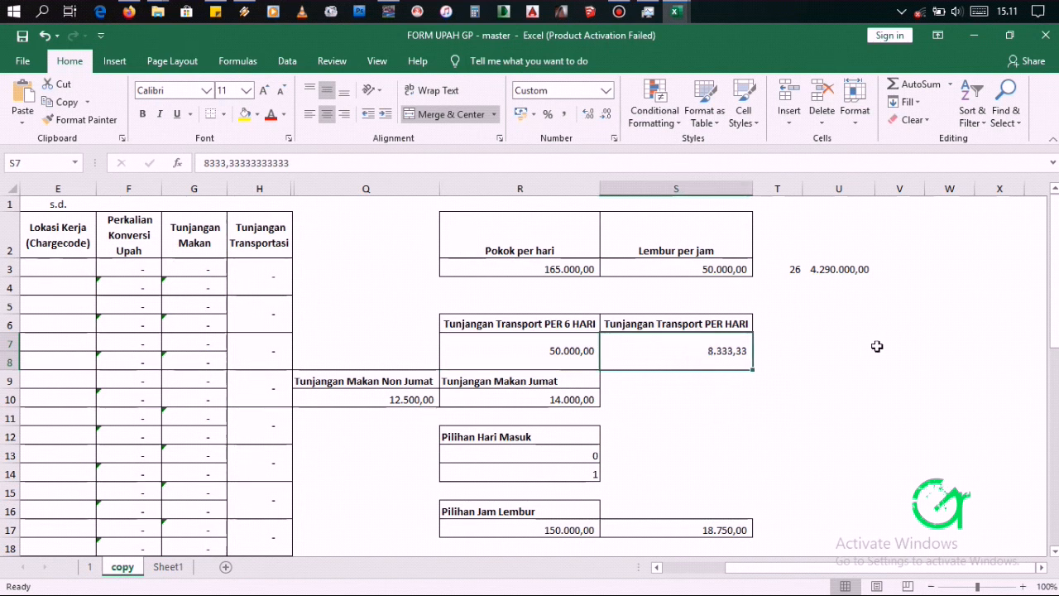
pyautogui.click(828, 348)
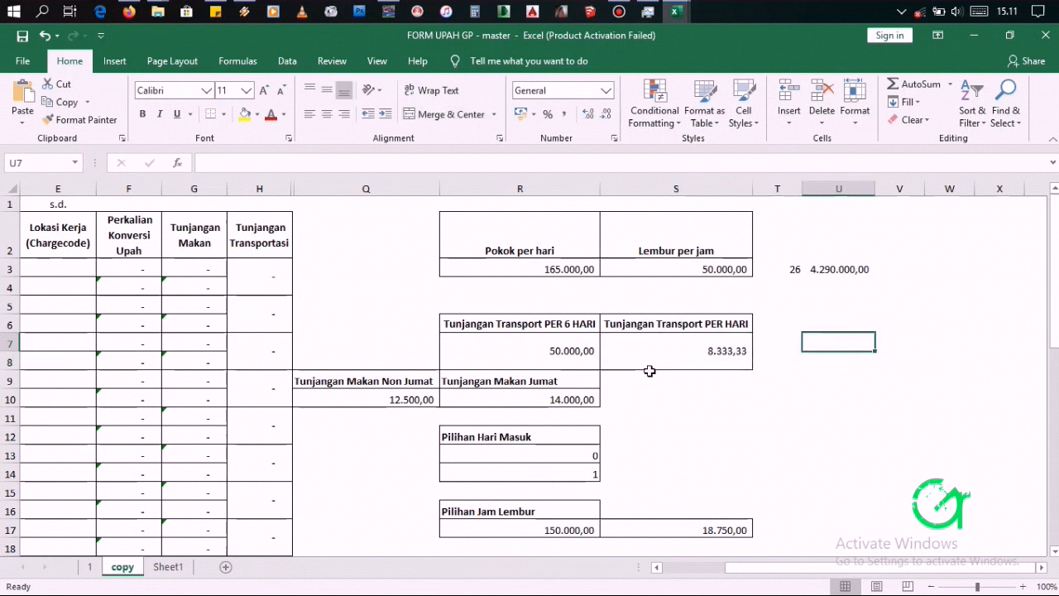
# Compare the Tunjangan Makan Non Jumat and Tunjangan Makan Jumat allowances in Q9:R10.
pyautogui.click(372, 400)
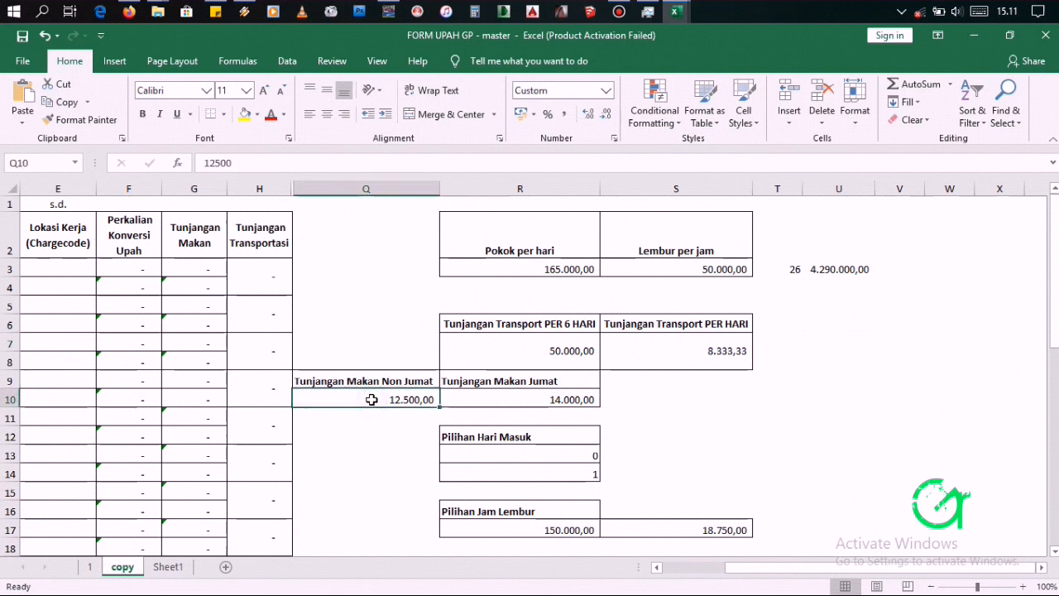
pyautogui.click(483, 400)
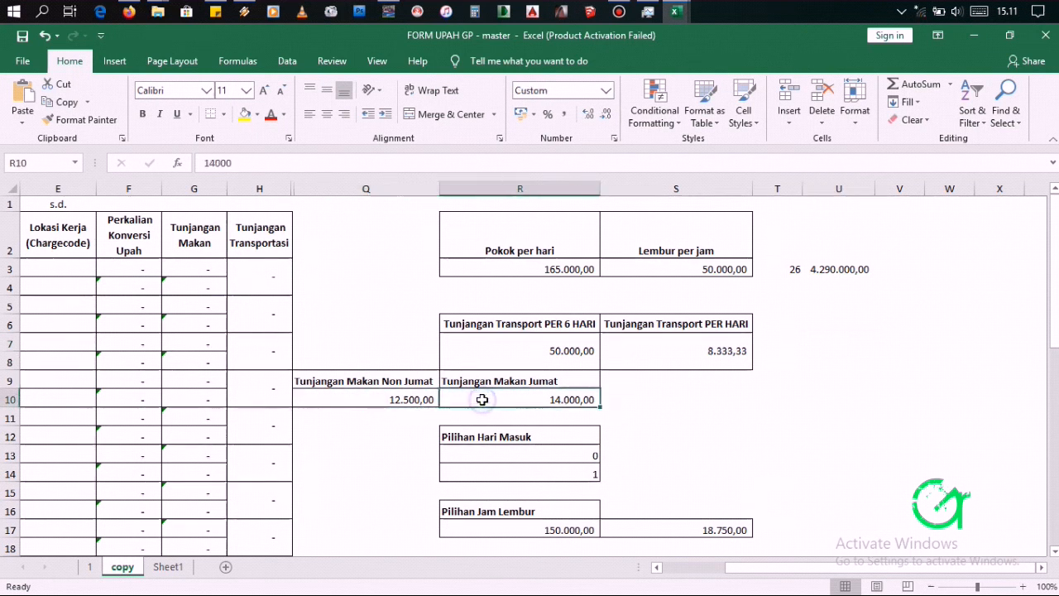
pyautogui.click(424, 398)
pyautogui.click(446, 397)
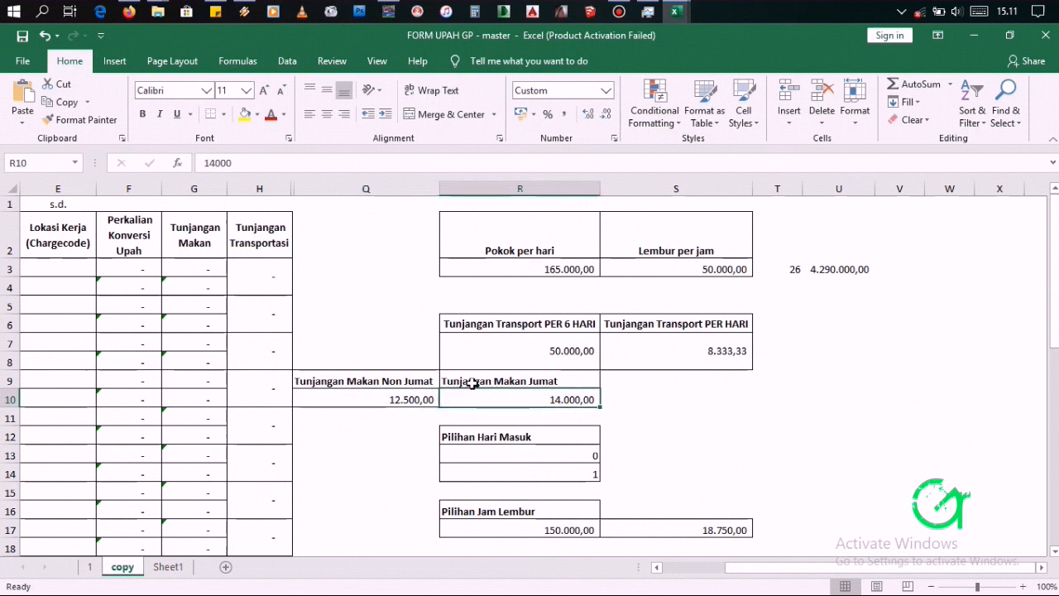
pyautogui.click(472, 382)
pyautogui.click(468, 398)
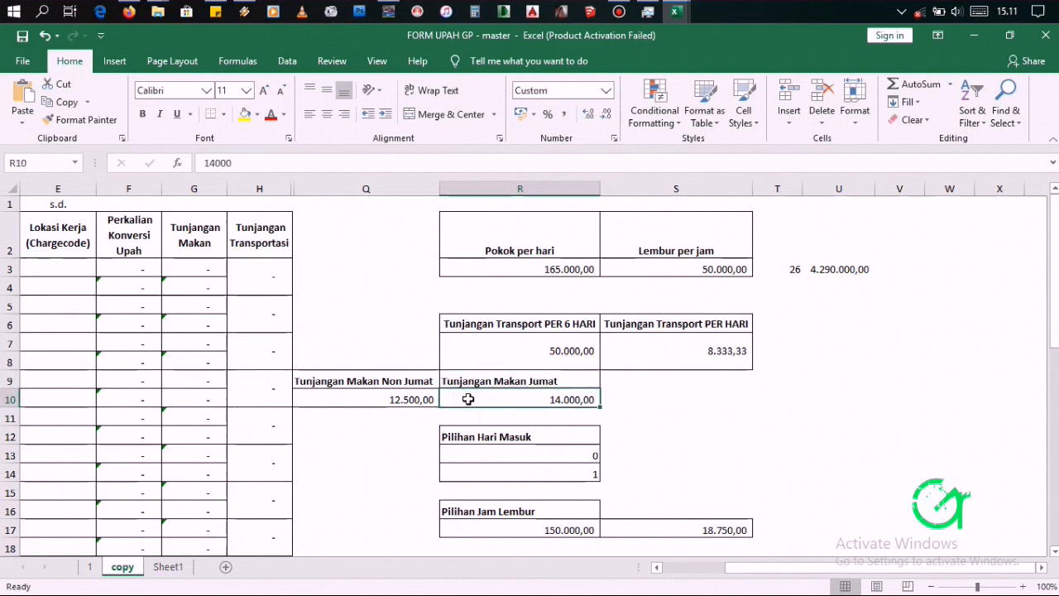
pyautogui.click(469, 382)
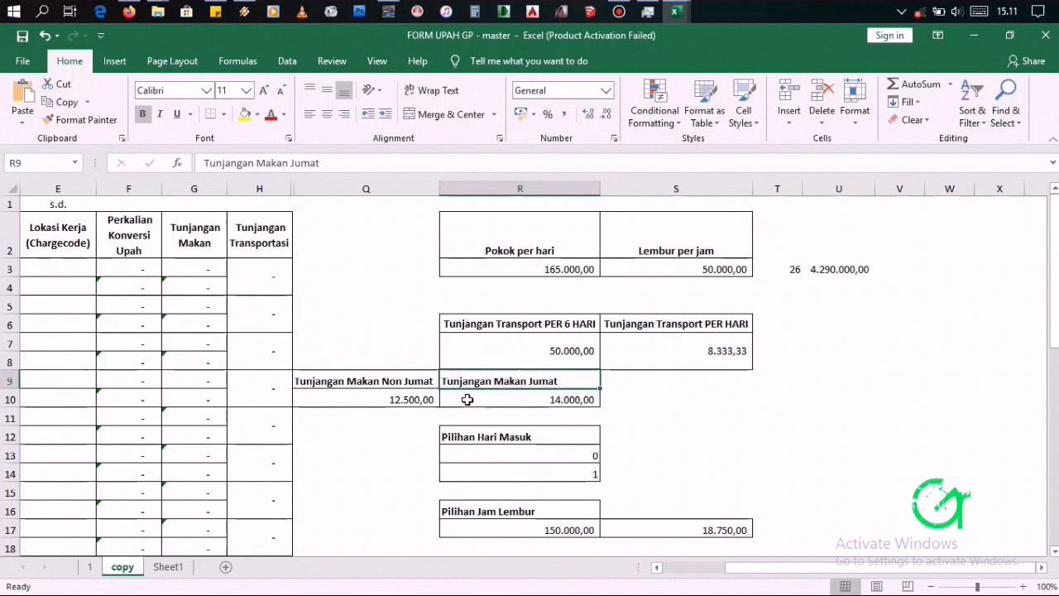
pyautogui.click(468, 398)
pyautogui.click(465, 381)
pyautogui.click(463, 398)
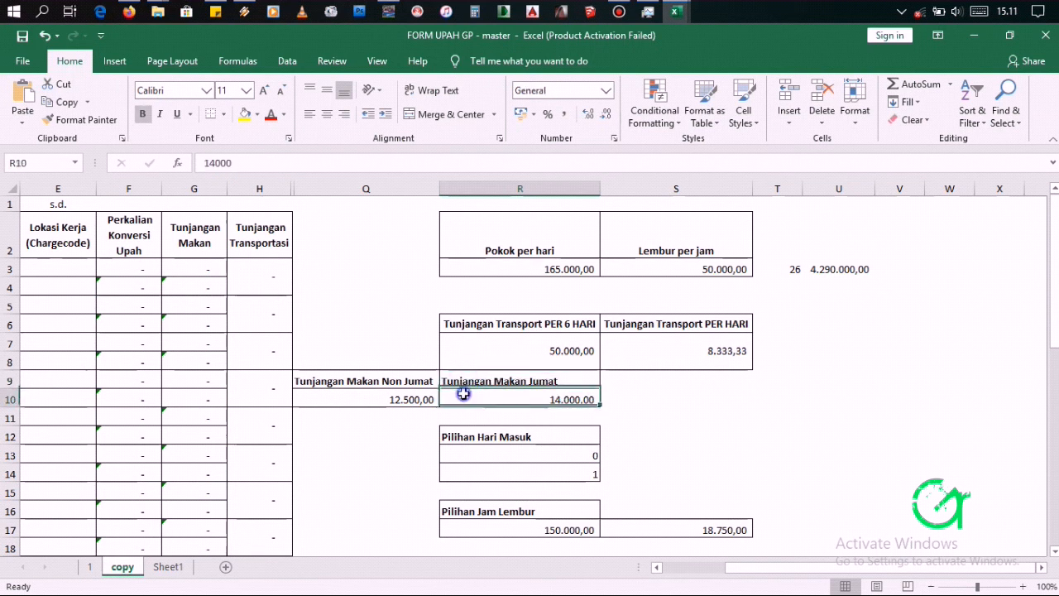
pyautogui.click(461, 383)
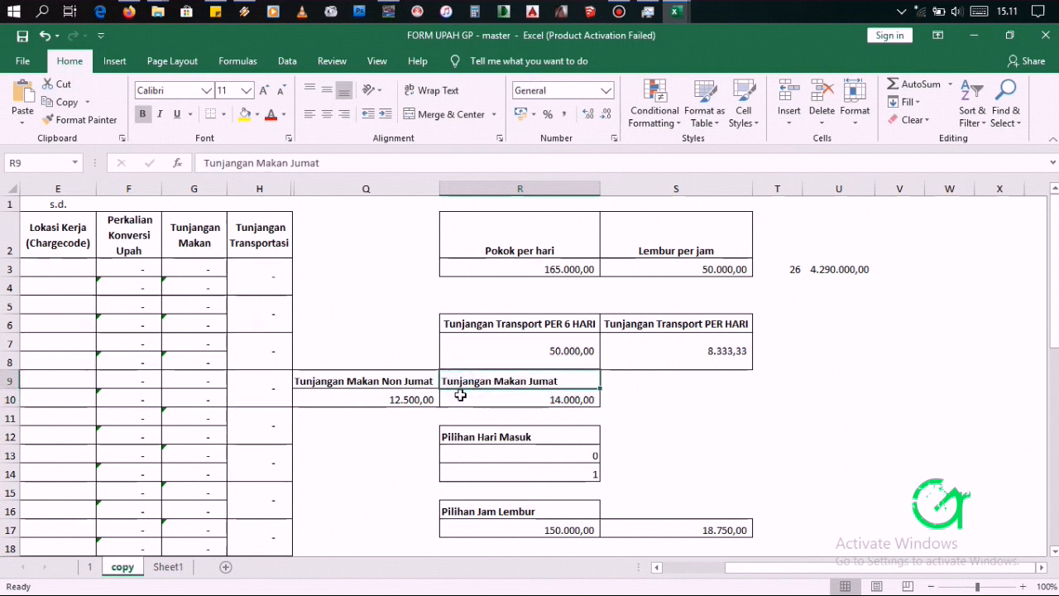
pyautogui.click(462, 394)
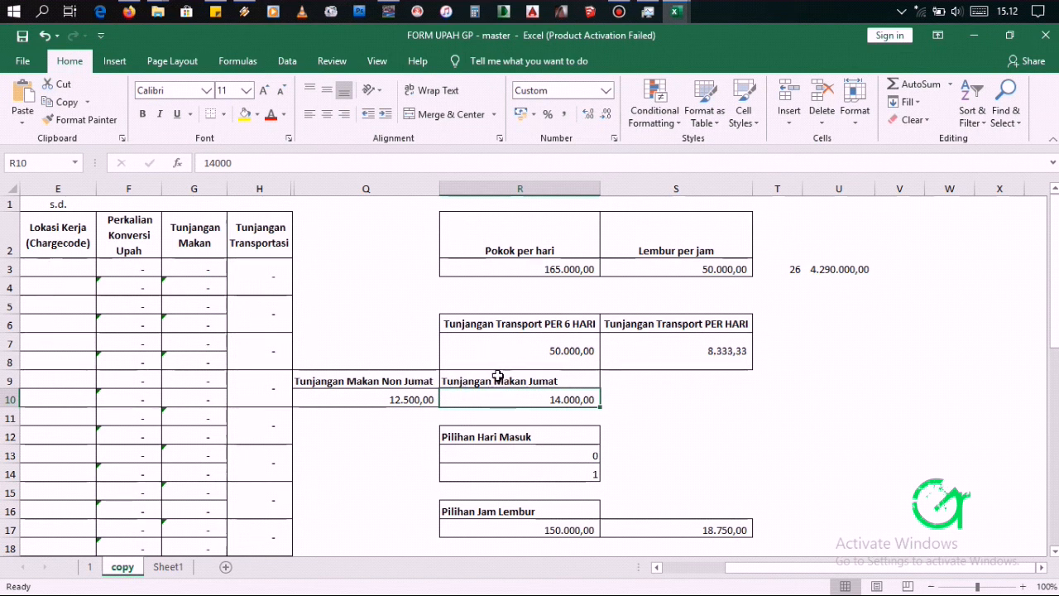
pyautogui.scroll(-2, 546, 374)
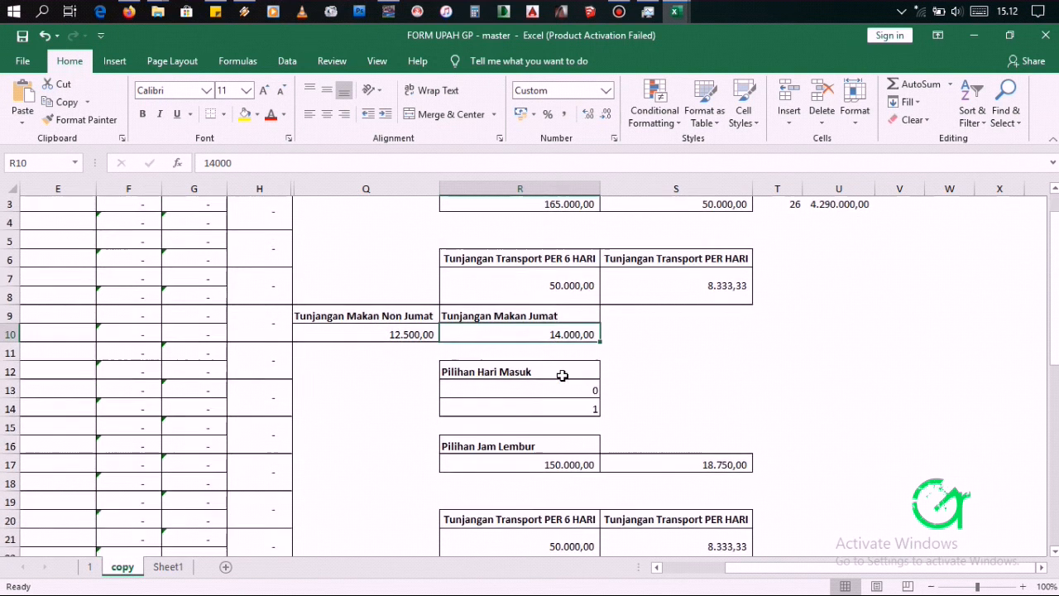
pyautogui.scroll(2, 654, 361)
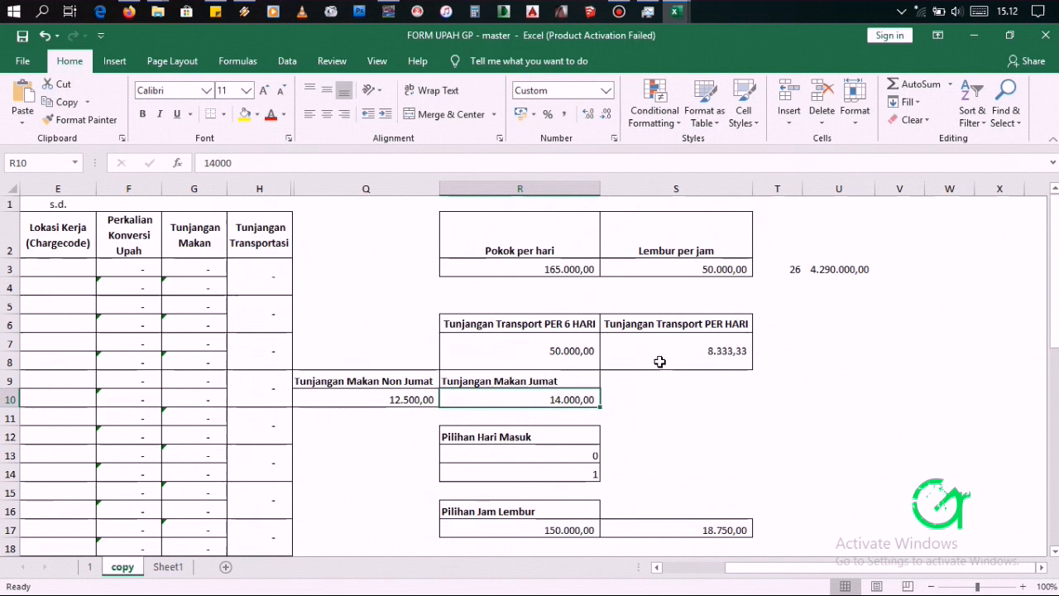
pyautogui.click(411, 400)
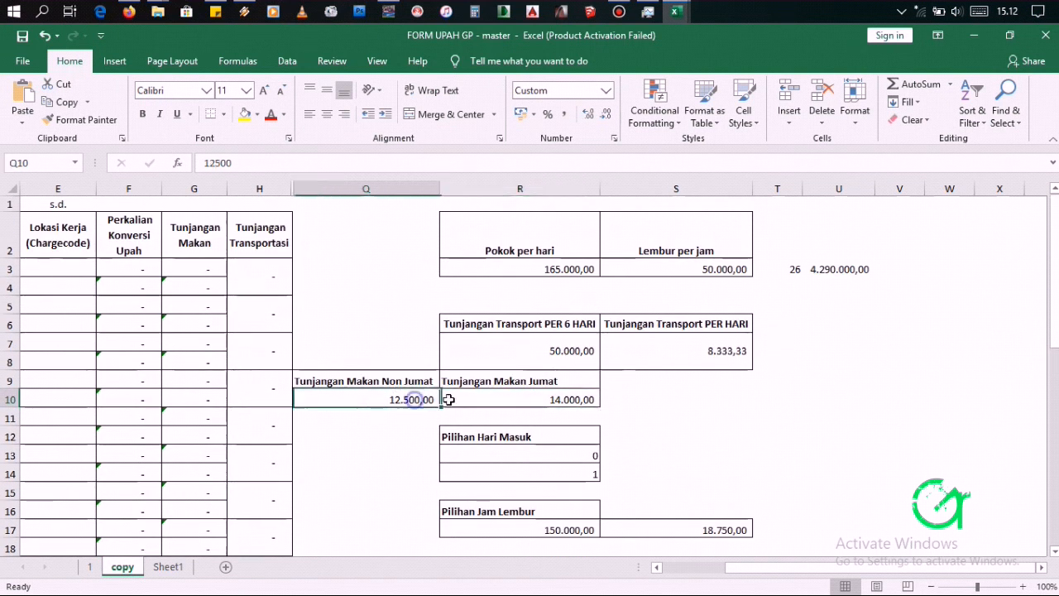
pyautogui.click(407, 385)
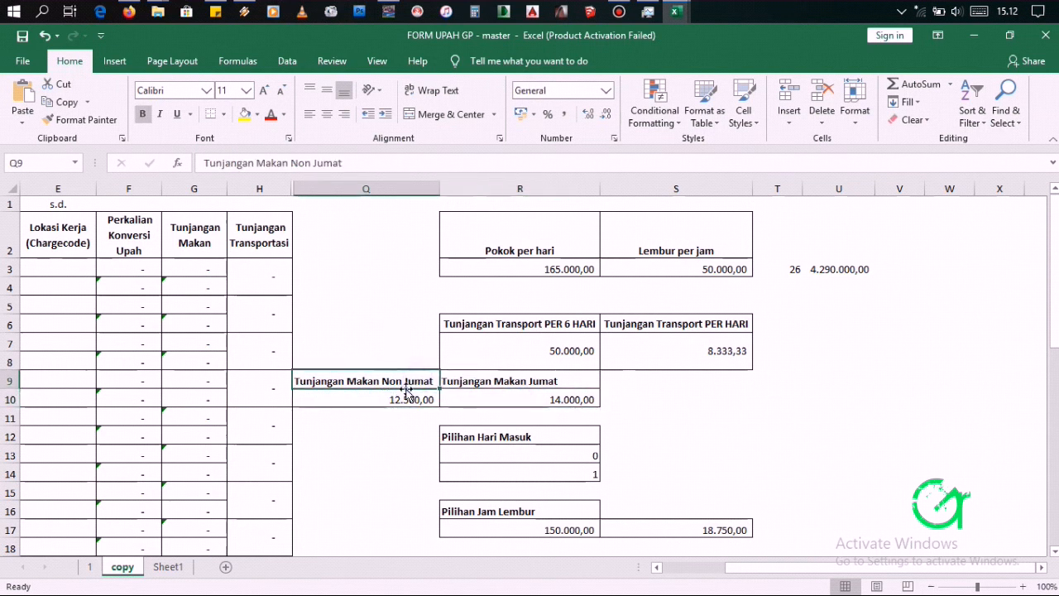
pyautogui.click(484, 381)
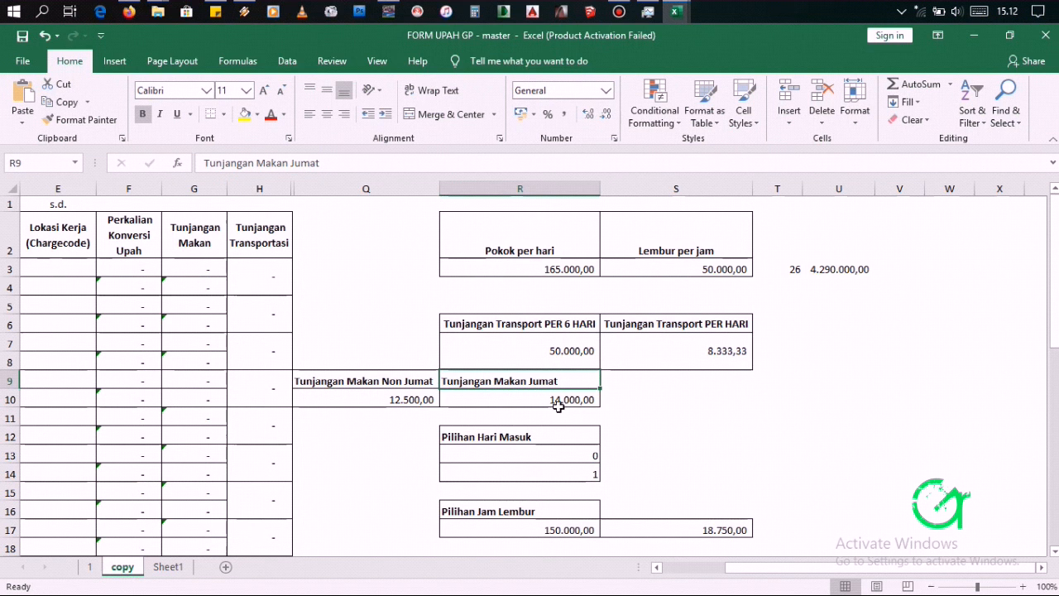
# Review the Pilihan Hari Masuk options in R13:R14 and the Pilihan Jam Lembur values in R17:S17.
pyautogui.scroll(-2, 534, 398)
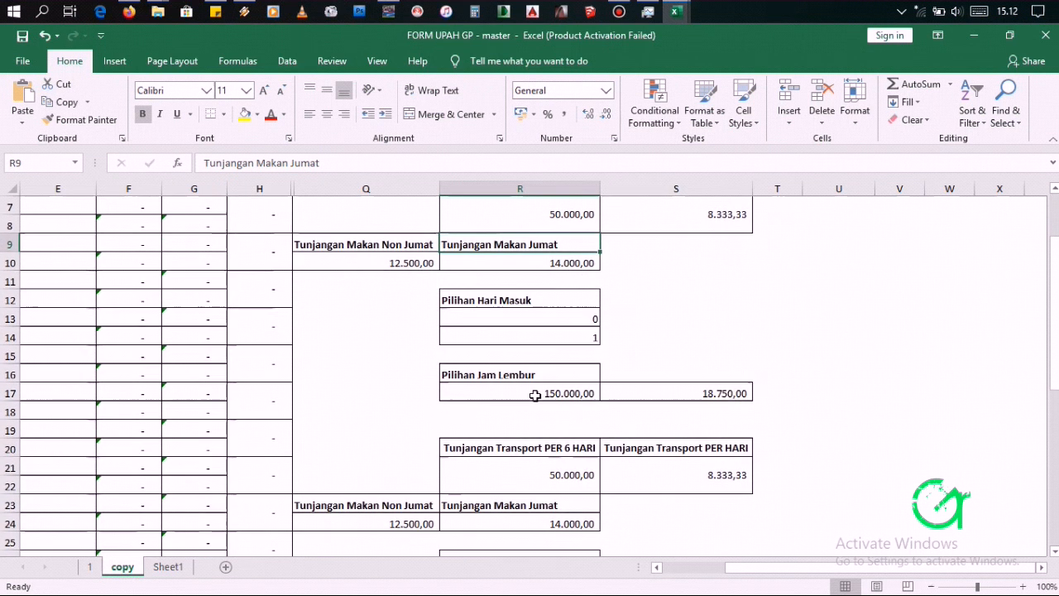
pyautogui.click(511, 323)
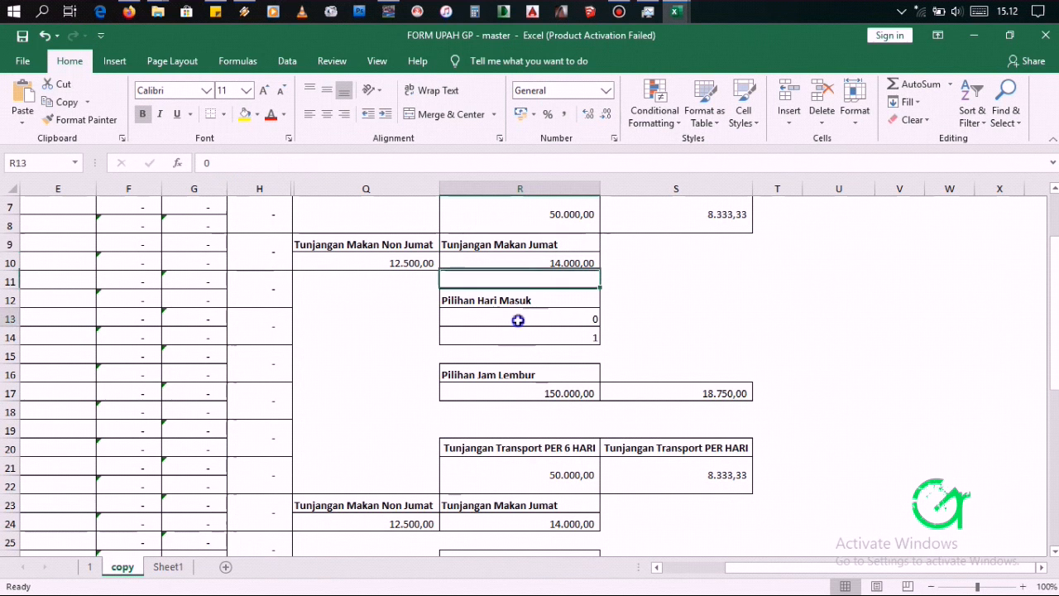
pyautogui.click(513, 336)
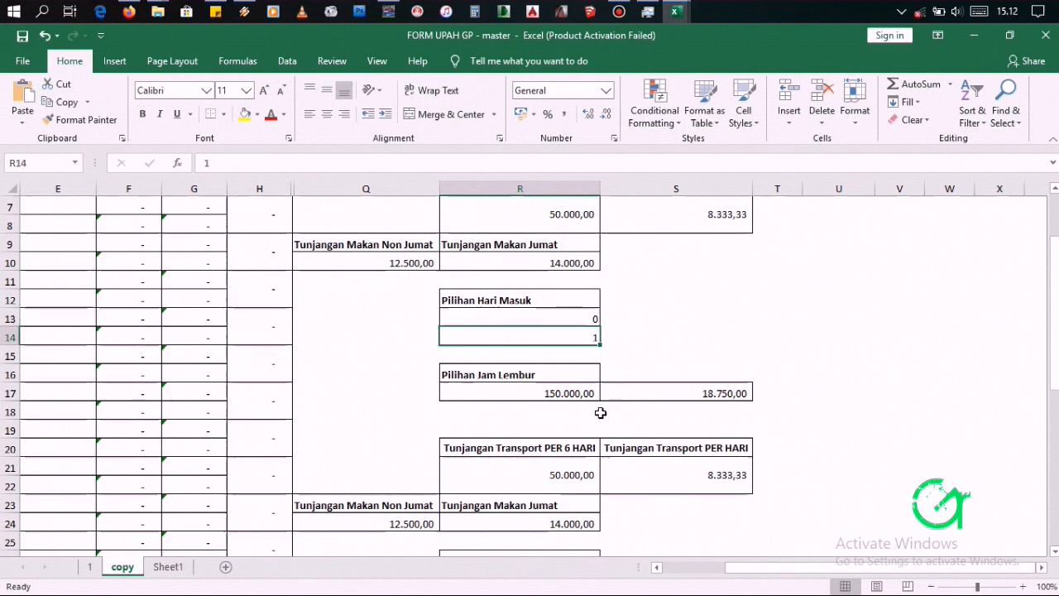
pyautogui.click(533, 391)
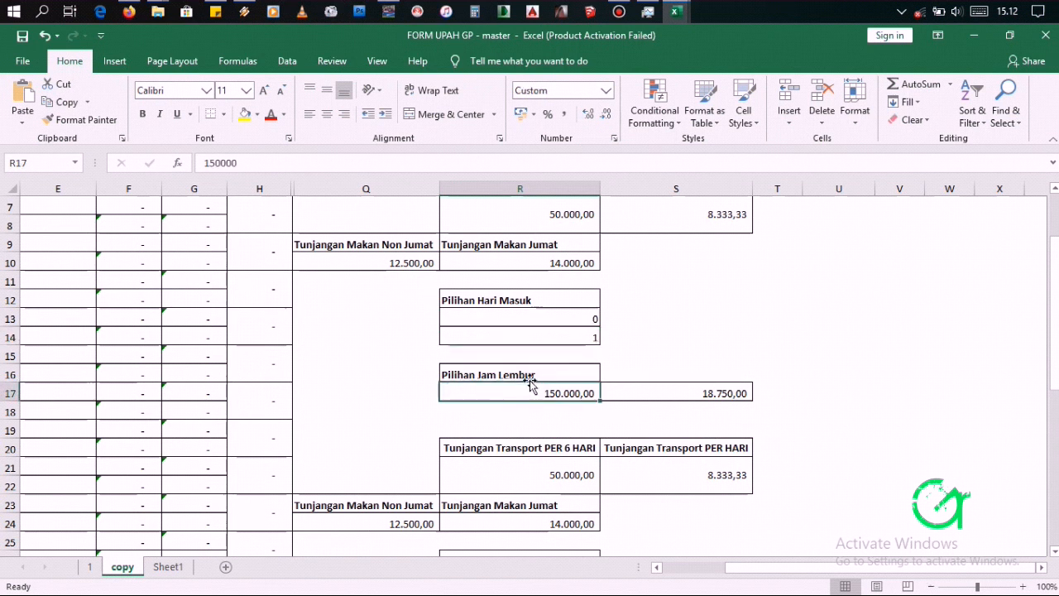
pyautogui.scroll(1, 596, 397)
pyautogui.click(654, 445)
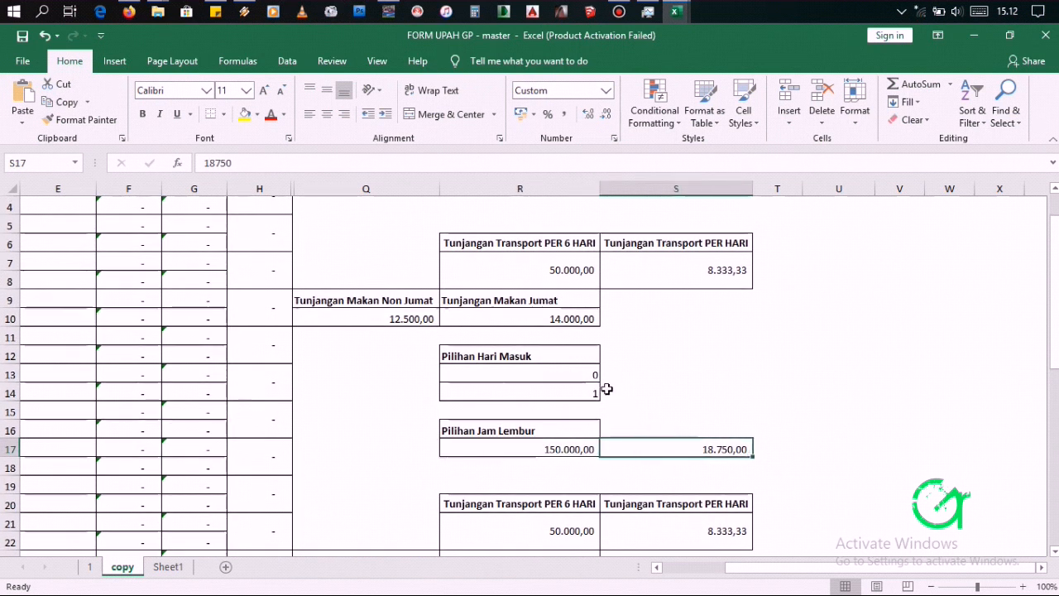
pyautogui.scroll(1, 607, 384)
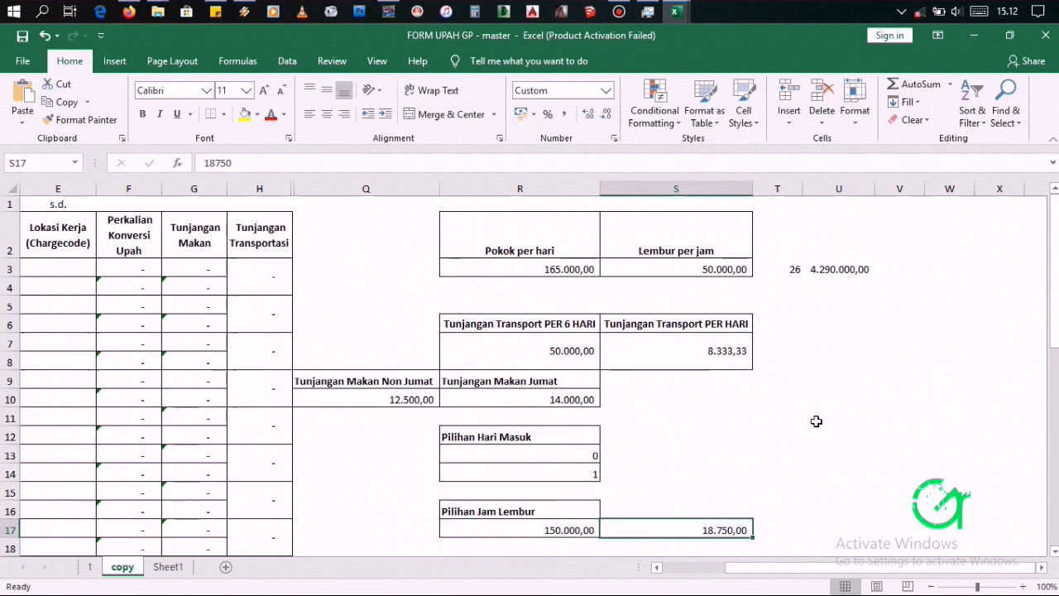
pyautogui.scroll(-2, 726, 408)
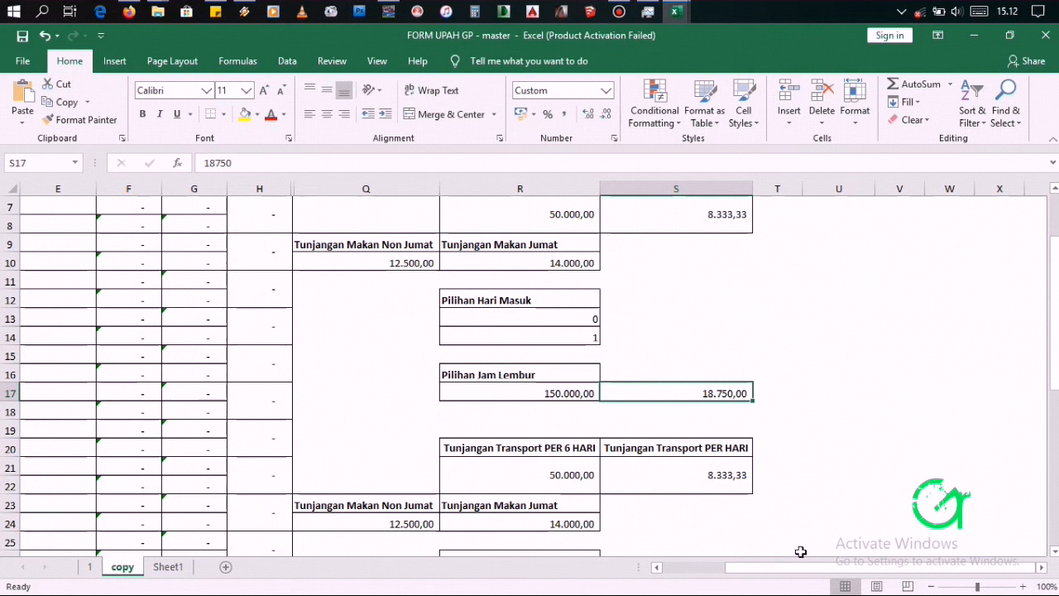
# Enter 1 as the Jumlah Kerja for the first Senin's Hari row in D3.
pyautogui.moveTo(769, 569); pyautogui.dragTo(651, 567)
pyautogui.scroll(2, 259, 364)
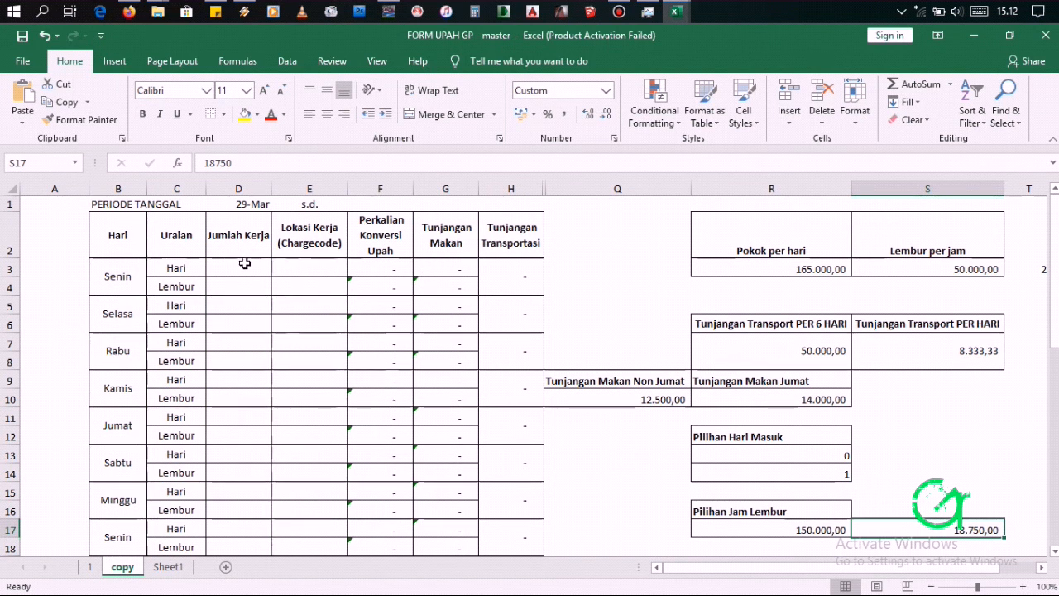
pyautogui.click(113, 283)
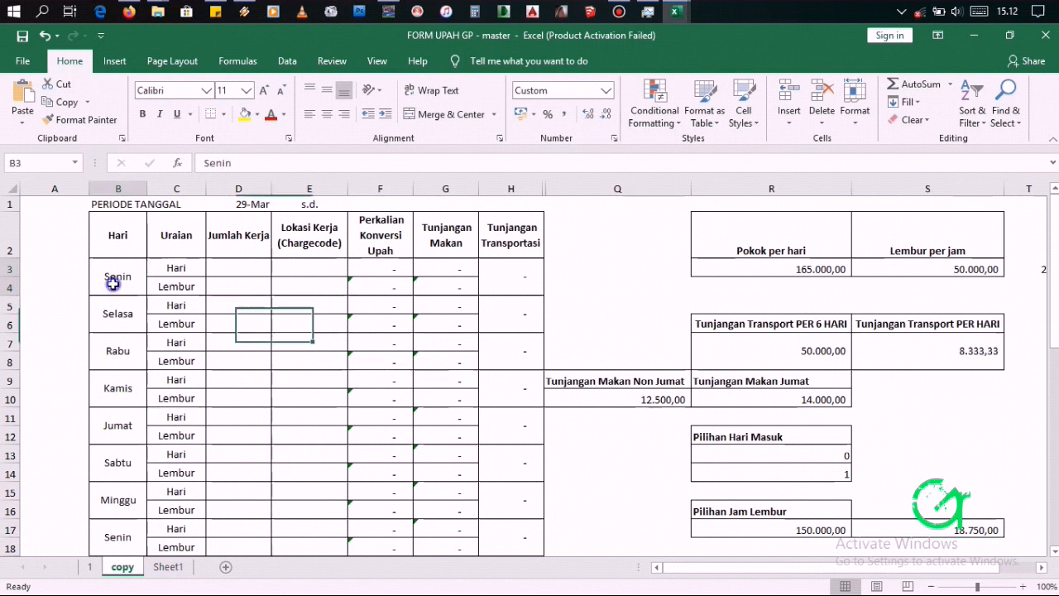
pyautogui.click(237, 265)
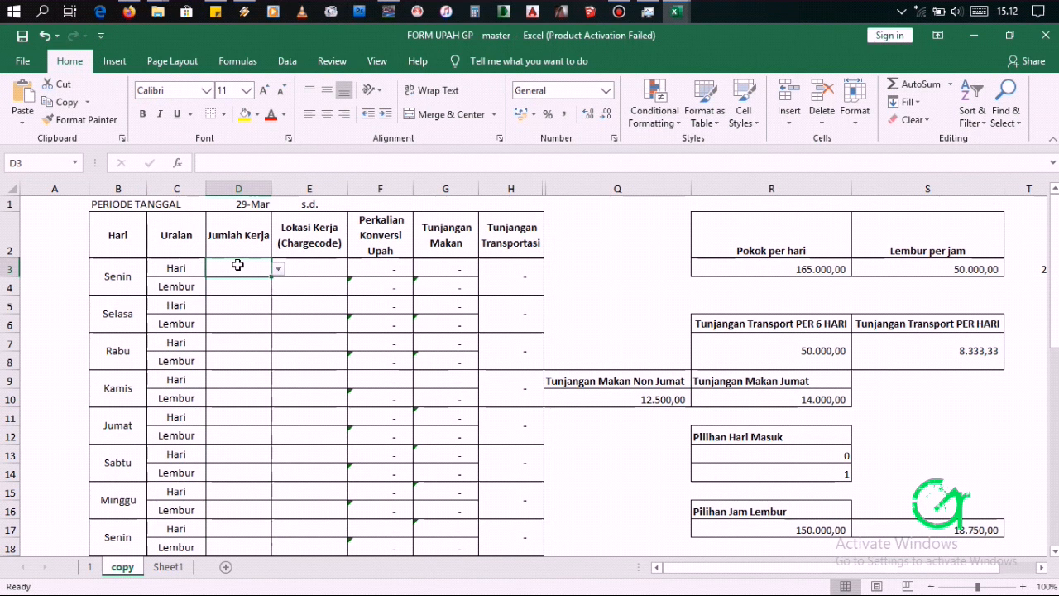
pyautogui.write('1')
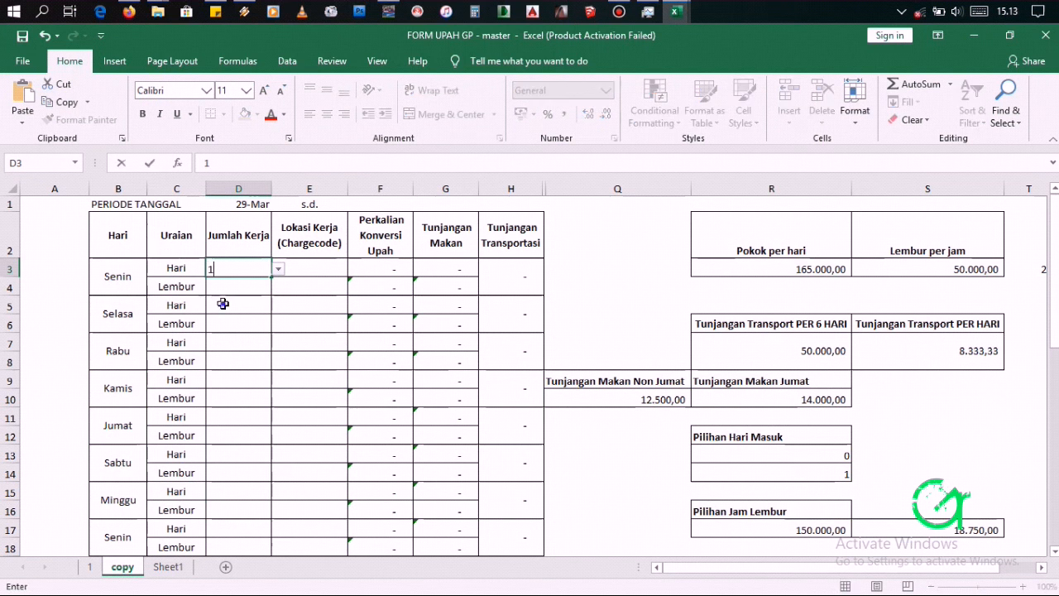
pyautogui.click(220, 306)
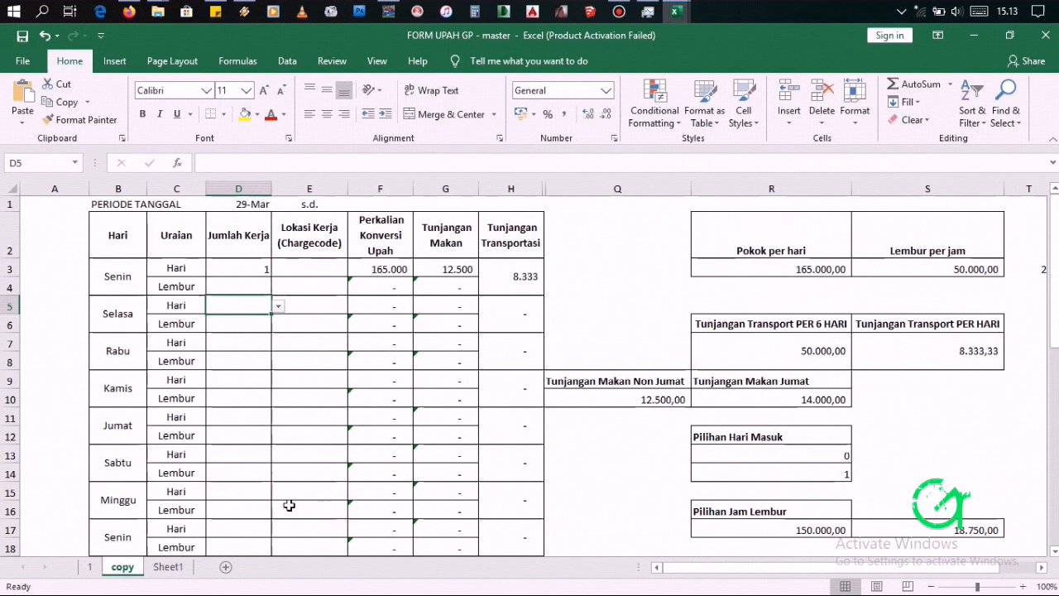
# Enter 4 as the Jumlah Kerja for the first Senin's Lembur row in D4.
pyautogui.click(235, 284)
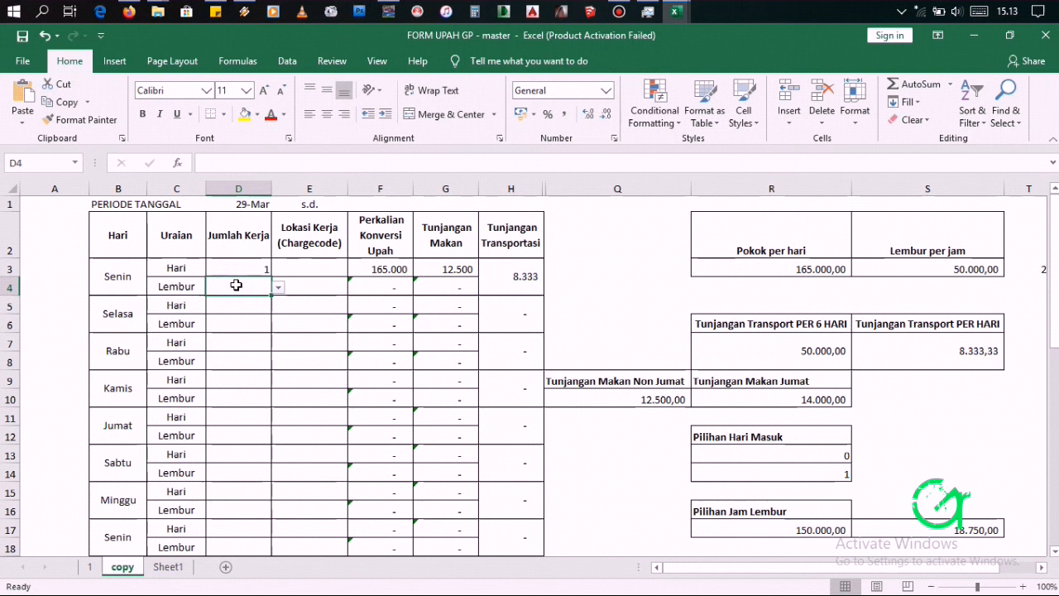
pyautogui.write('4')
pyautogui.click(245, 321)
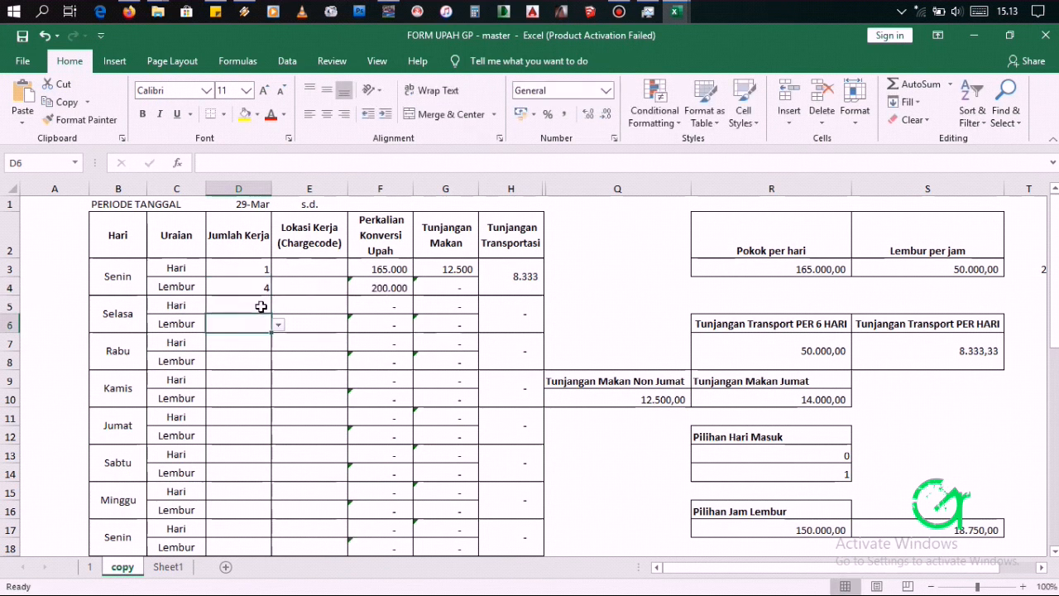
# Examine the Perkalian Konversi Upah formulas in F3 and F4 and the cells they reference for the first Senin.
pyautogui.click(787, 354)
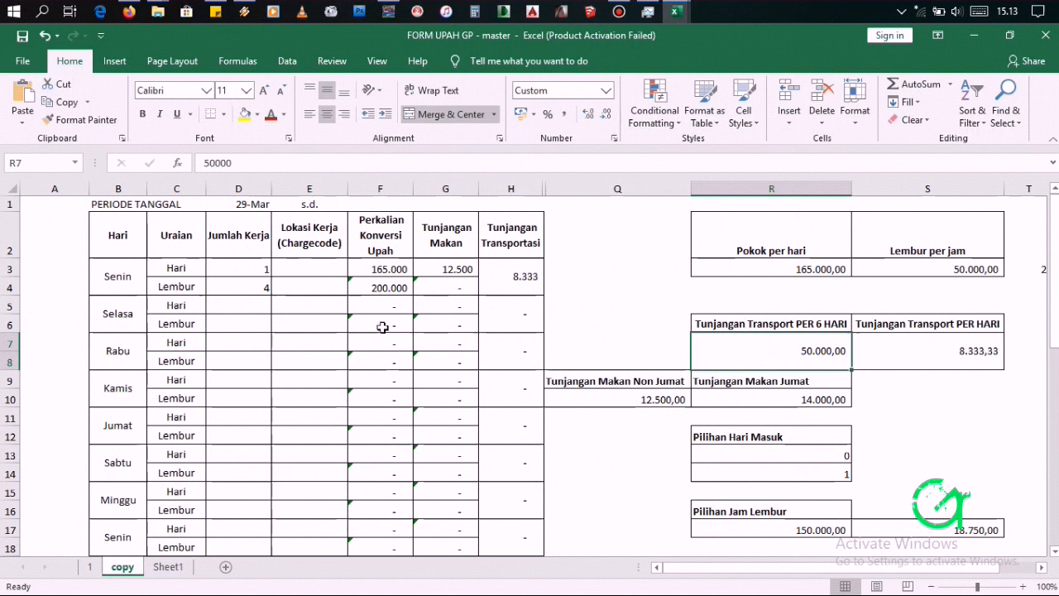
pyautogui.click(603, 360)
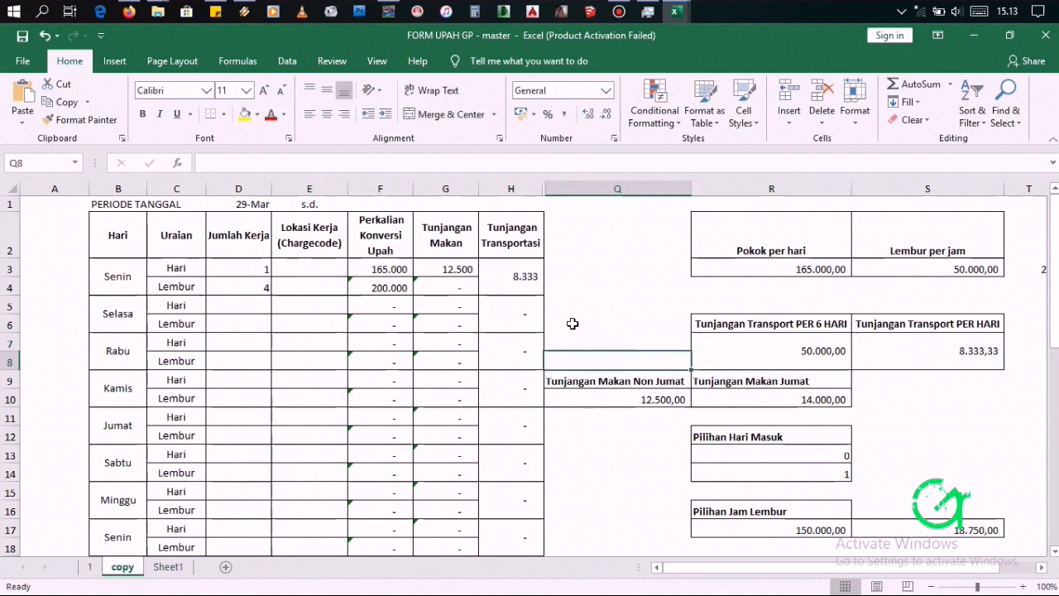
pyautogui.click(385, 270)
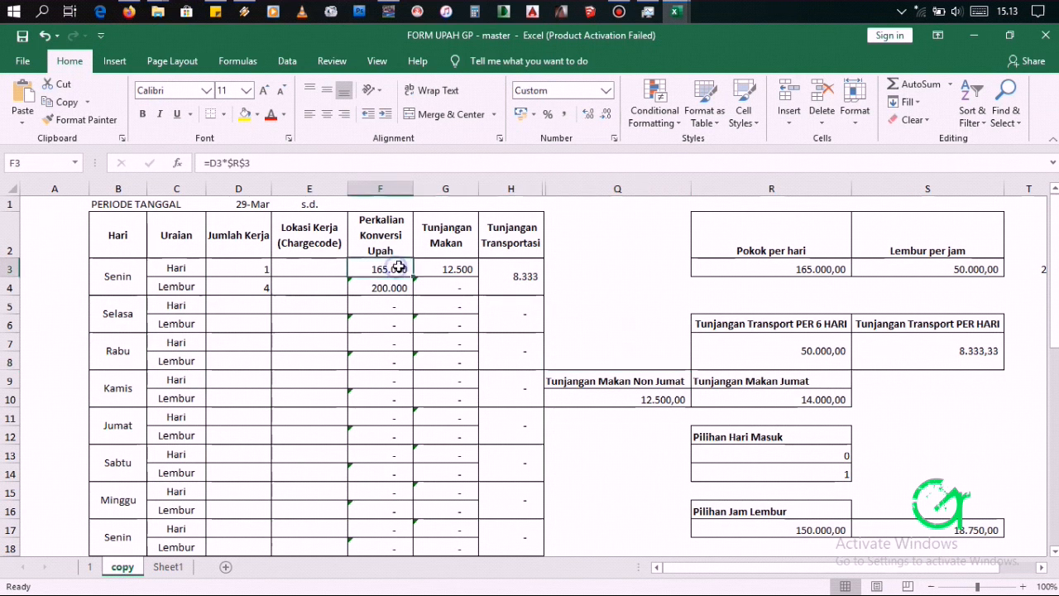
pyautogui.click(274, 163)
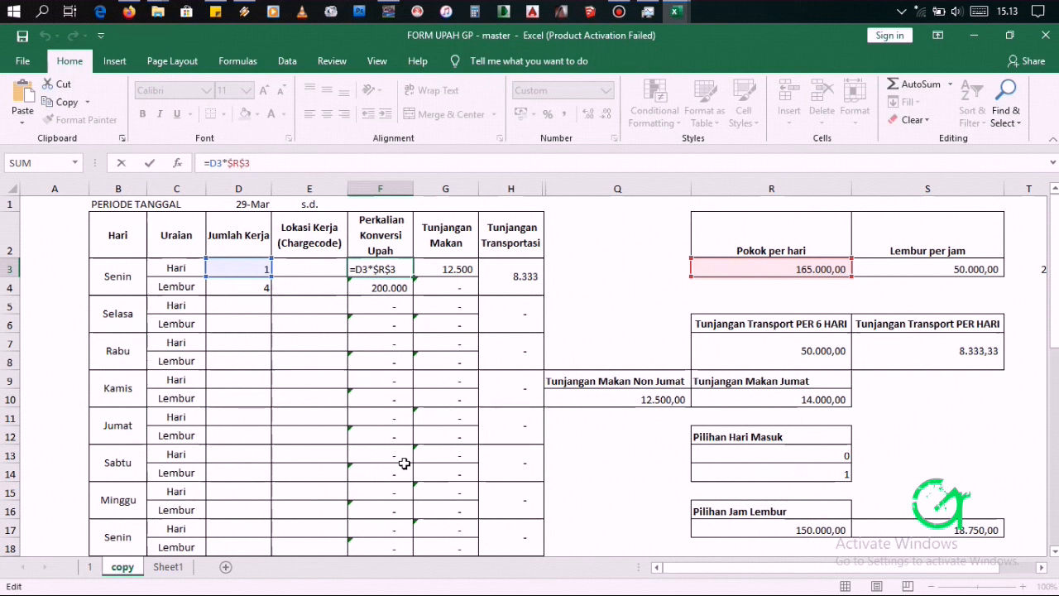
pyautogui.hotkey('ctrl', 'Return')
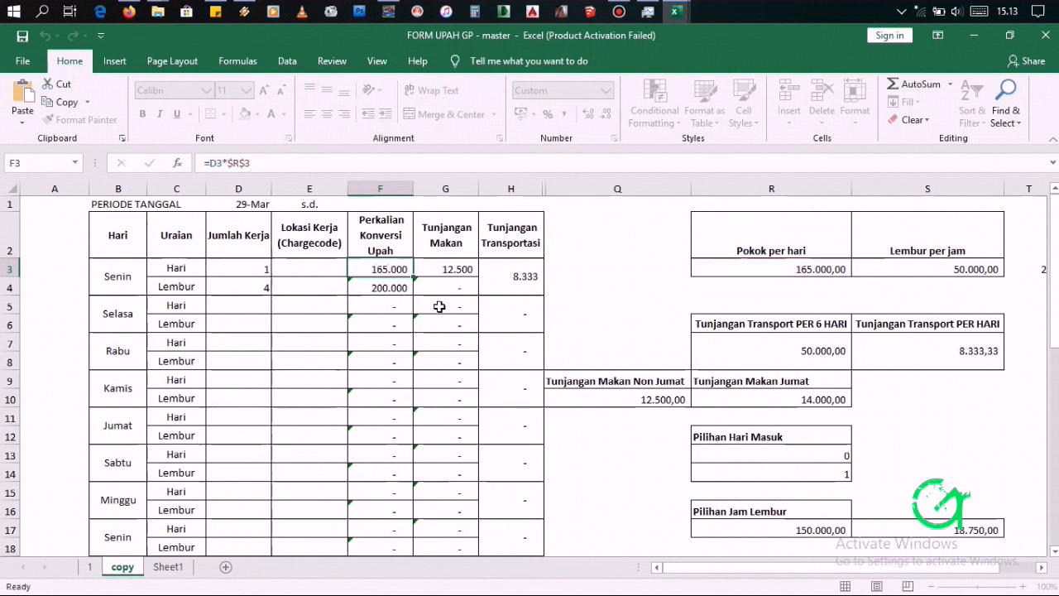
pyautogui.click(377, 283)
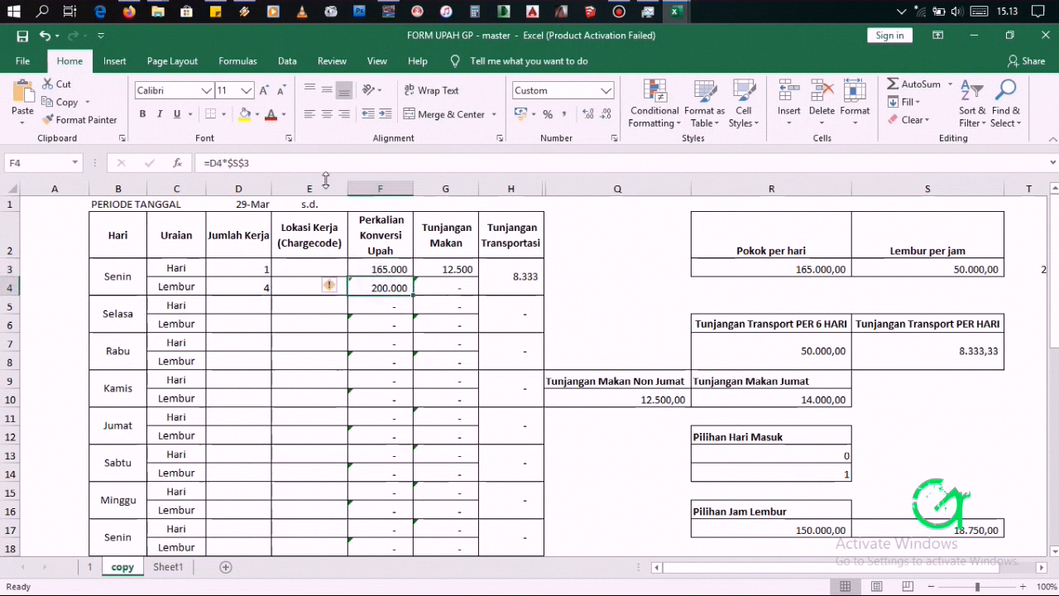
pyautogui.click(300, 164)
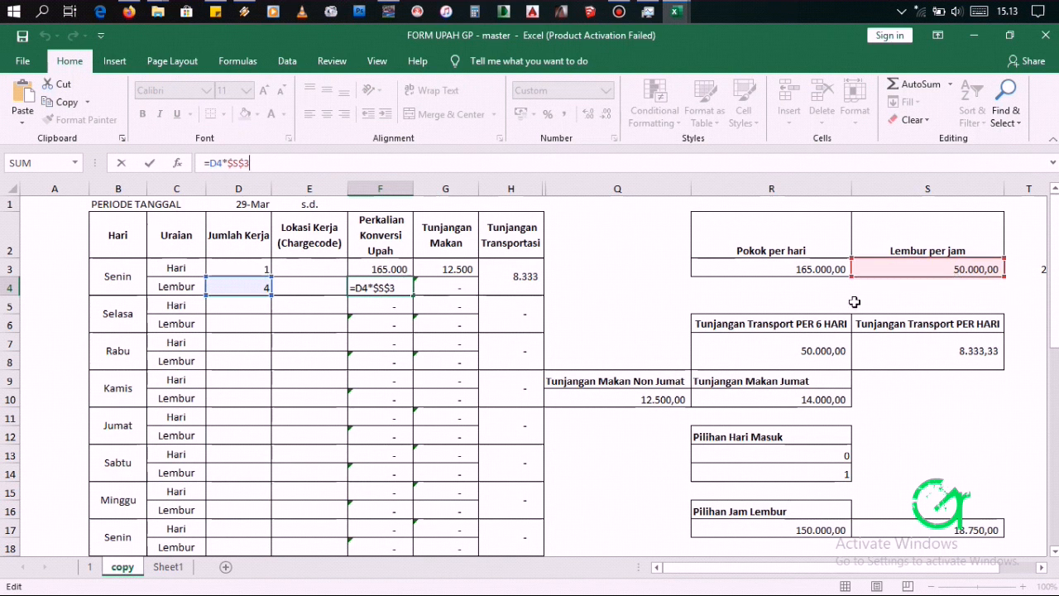
pyautogui.hotkey('ctrl', 'Return')
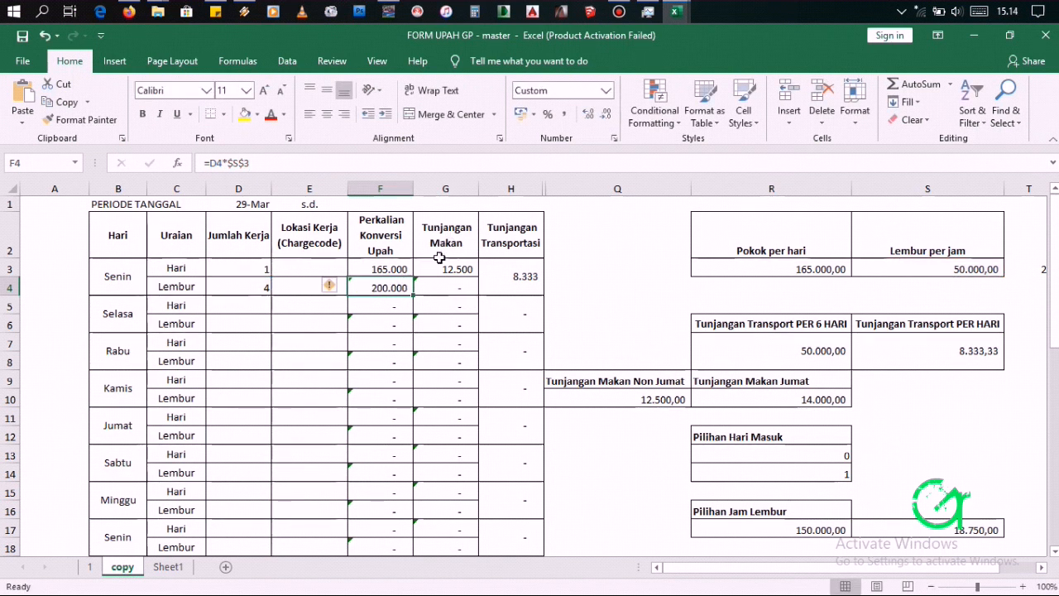
# Examine the Tunjangan Makan IF formulas for the first Senin's Hari and Lembur rows in G3 and G4.
pyautogui.click(439, 266)
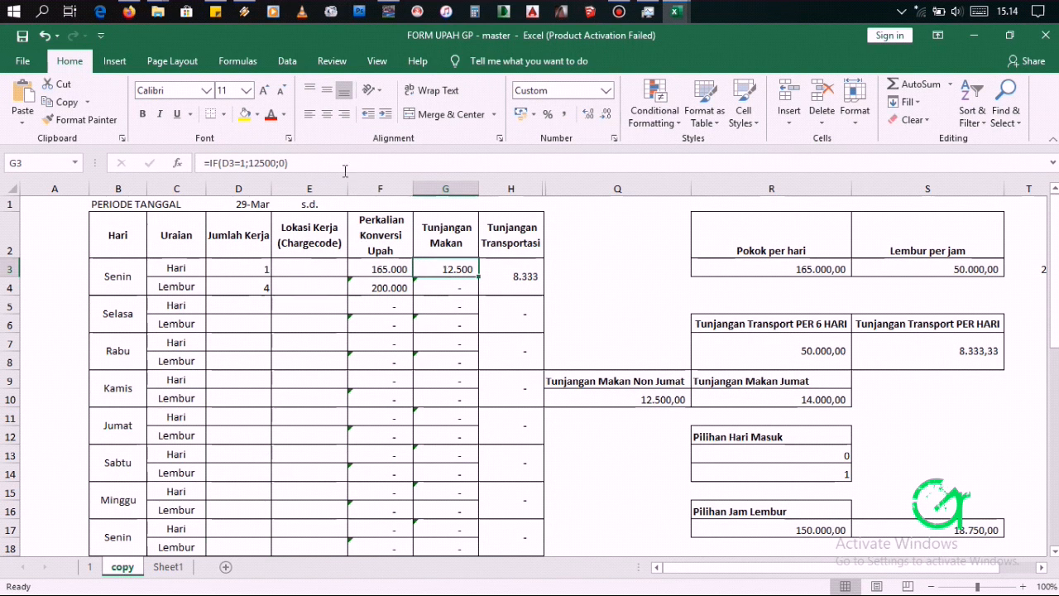
pyautogui.press('F2')
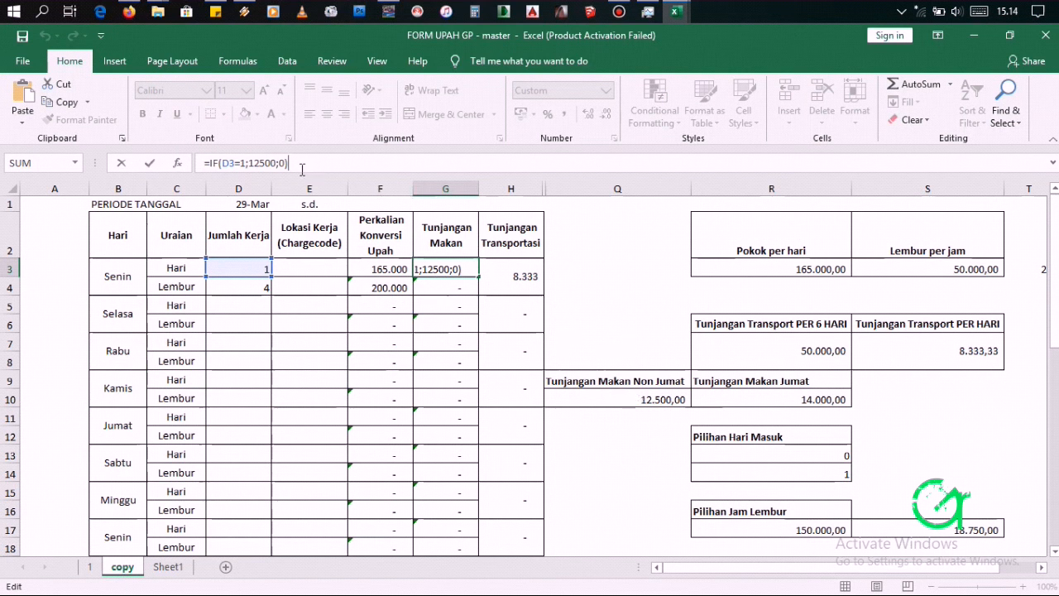
pyautogui.click(631, 314)
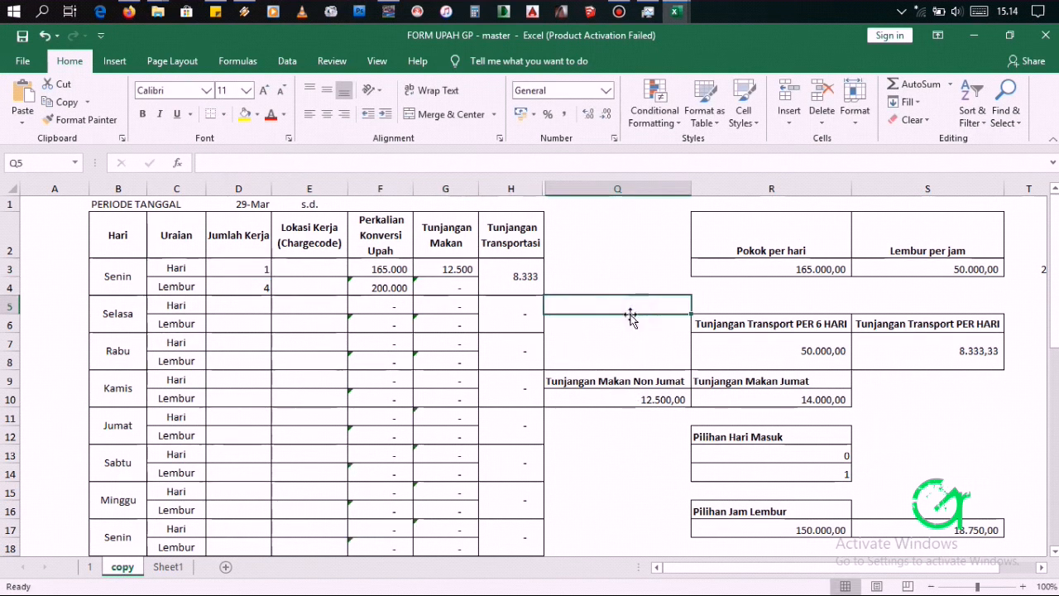
pyautogui.click(445, 270)
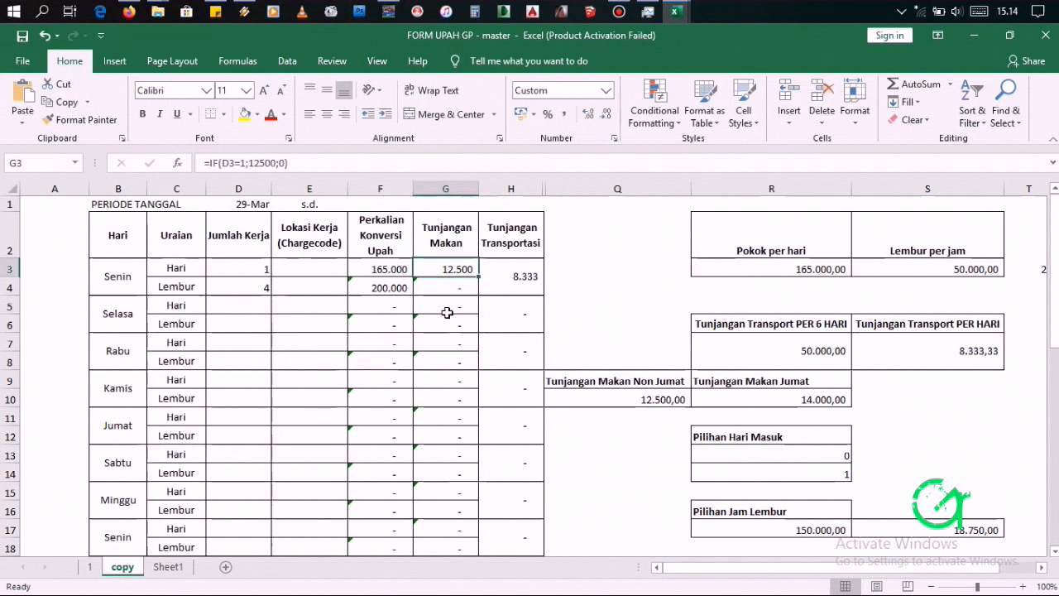
pyautogui.click(448, 283)
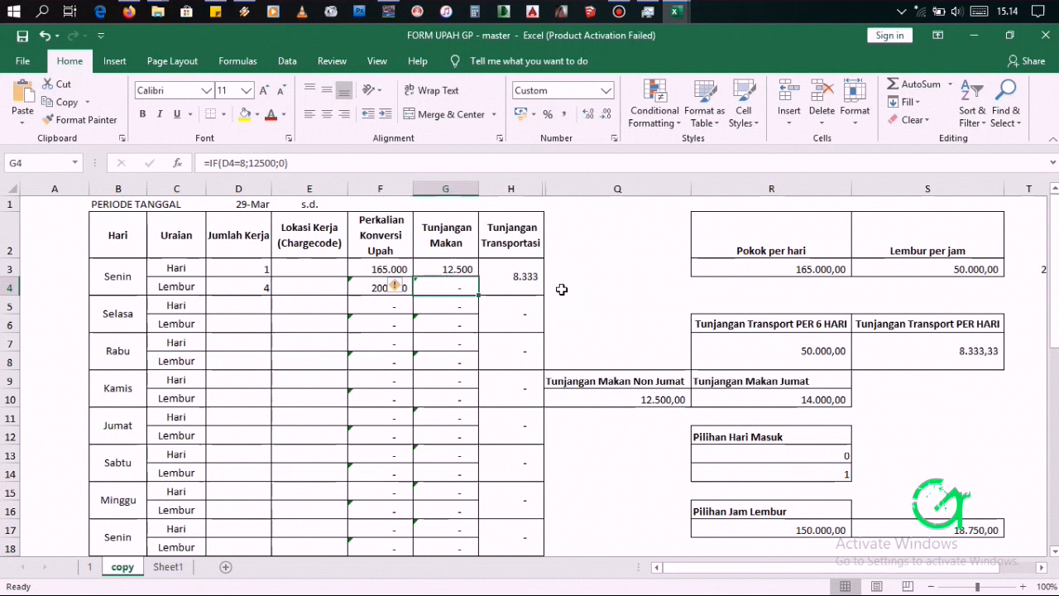
# Enter Jumlah Kerja for the first Jumat: 1 in the Hari row (D11) and 4 in the Lembur row (D12).
pyautogui.scroll(-1, 305, 329)
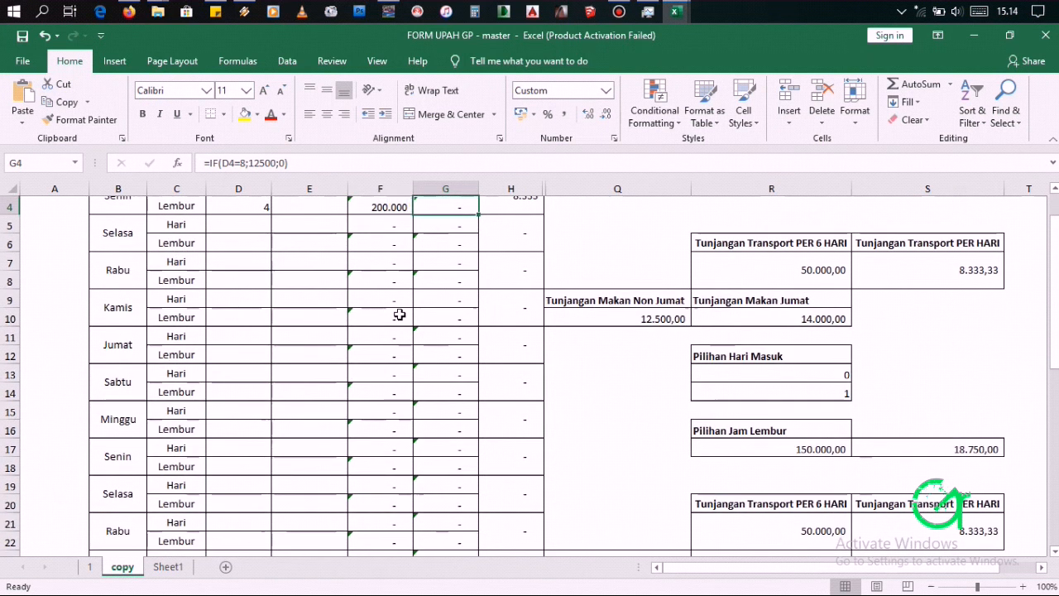
pyautogui.scroll(1, 400, 315)
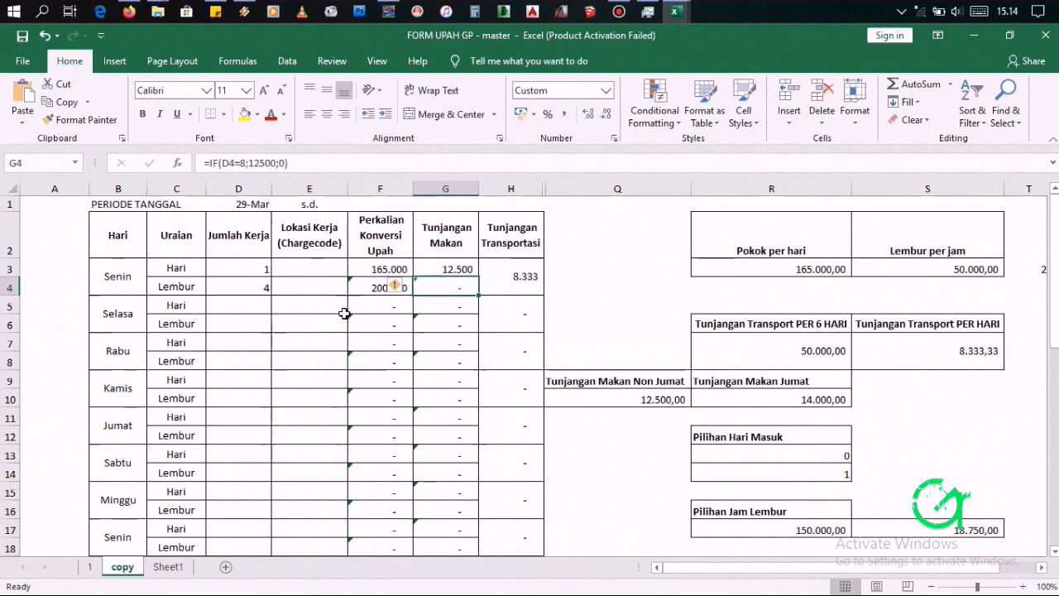
pyautogui.click(244, 419)
pyautogui.write('1')
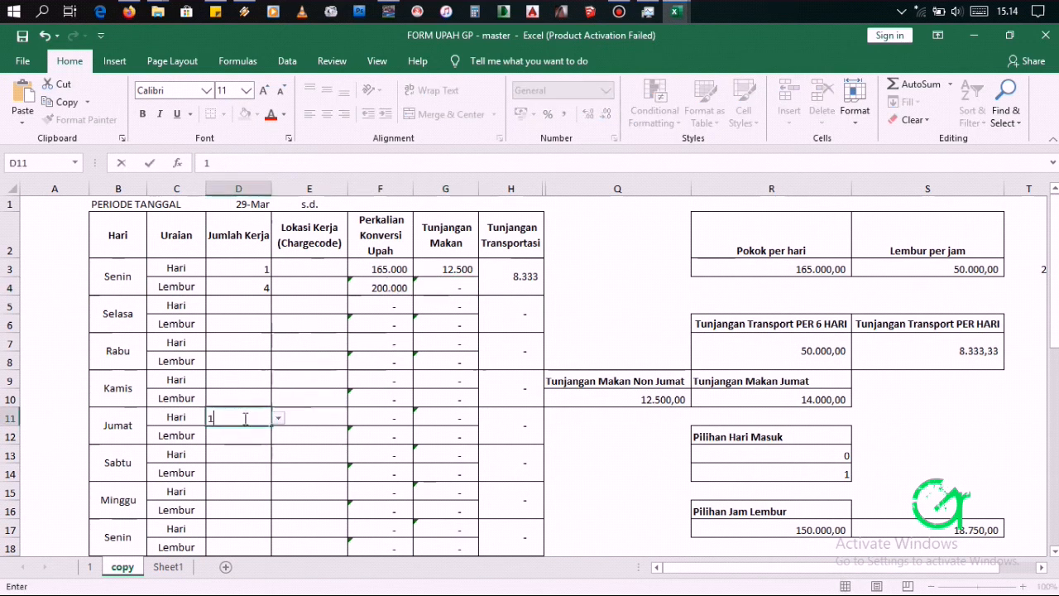
pyautogui.press('Return')
pyautogui.click(246, 381)
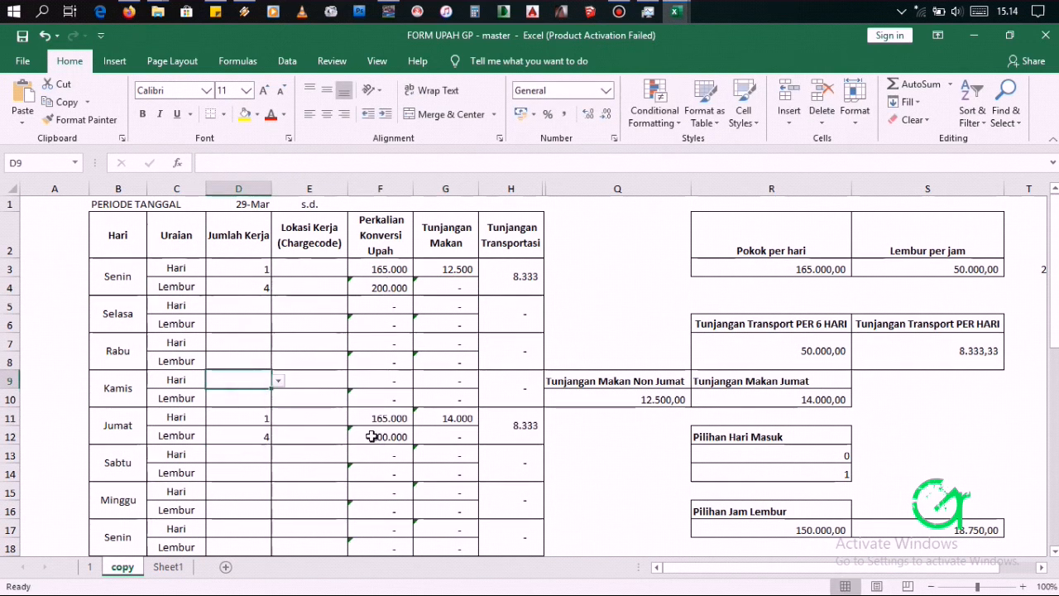
# Compare the wage conversion and Tunjangan Makan formulas of the first Senin and Jumat in columns F and G.
pyautogui.click(440, 418)
pyautogui.click(447, 272)
pyautogui.click(436, 379)
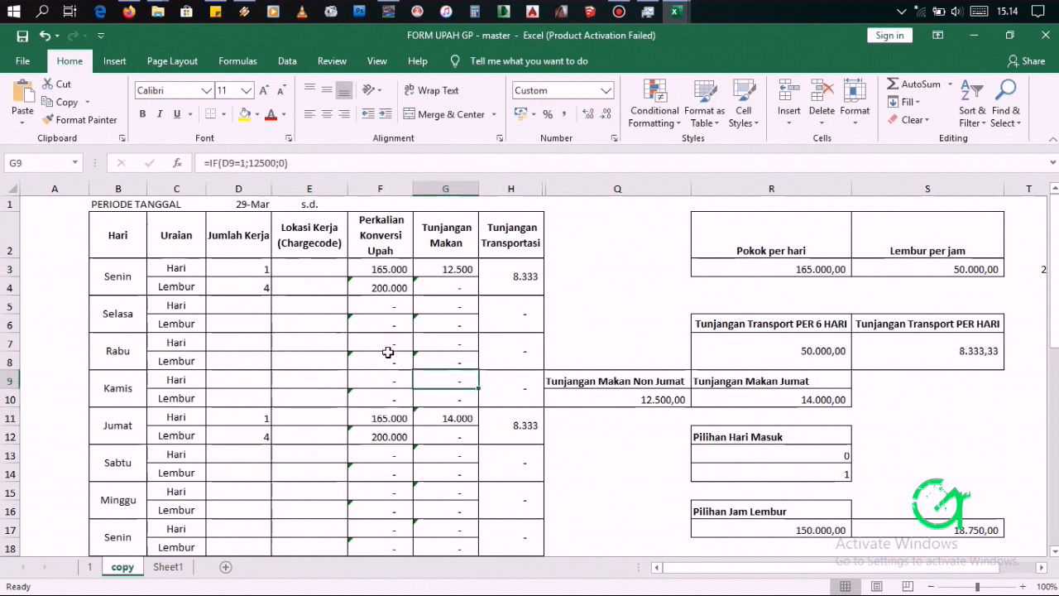
pyautogui.click(397, 266)
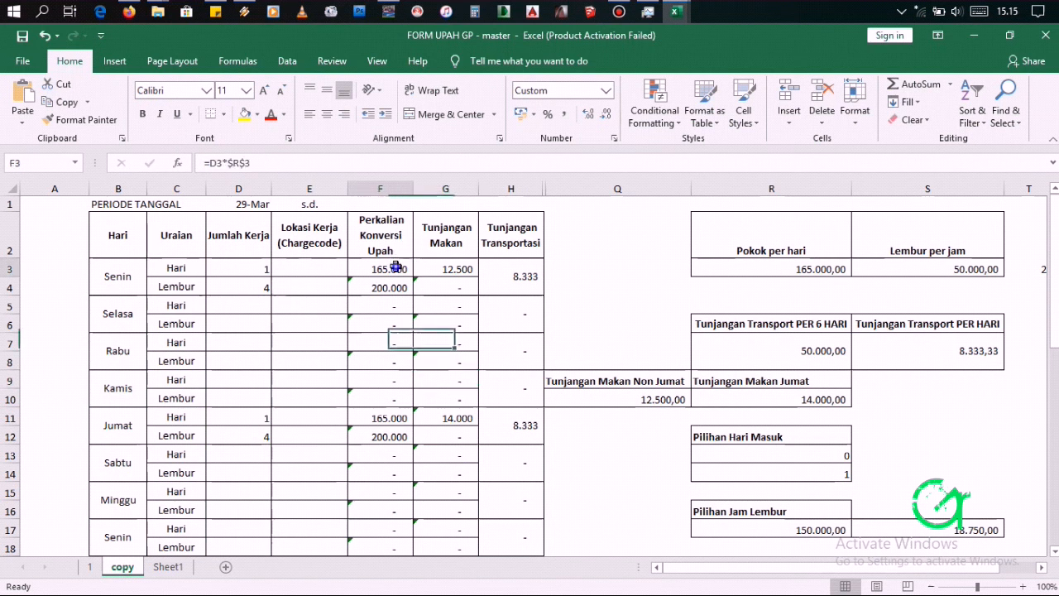
pyautogui.click(381, 416)
pyautogui.click(389, 288)
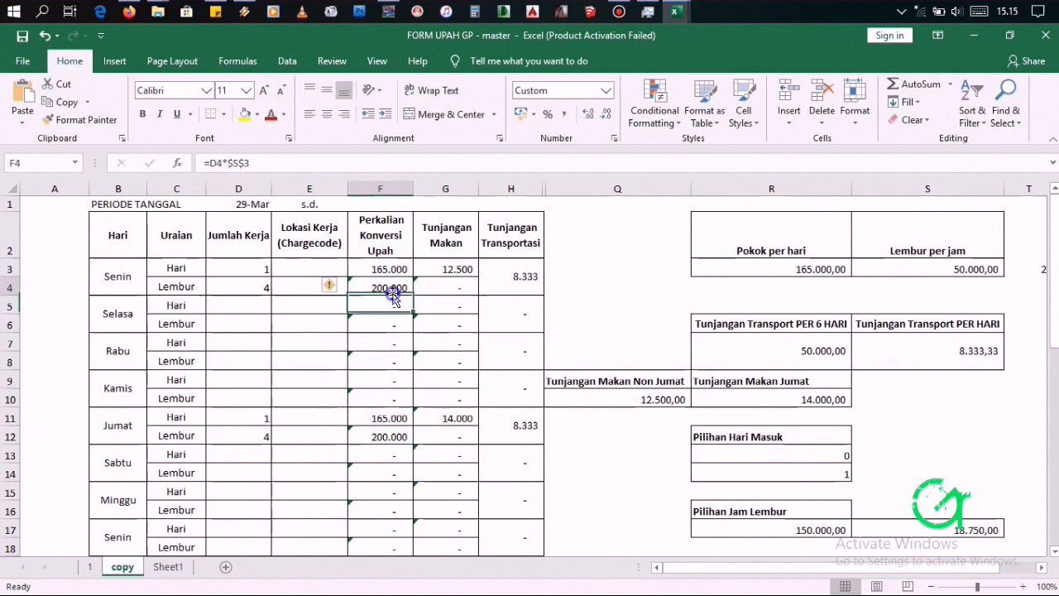
pyautogui.click(389, 436)
pyautogui.click(465, 269)
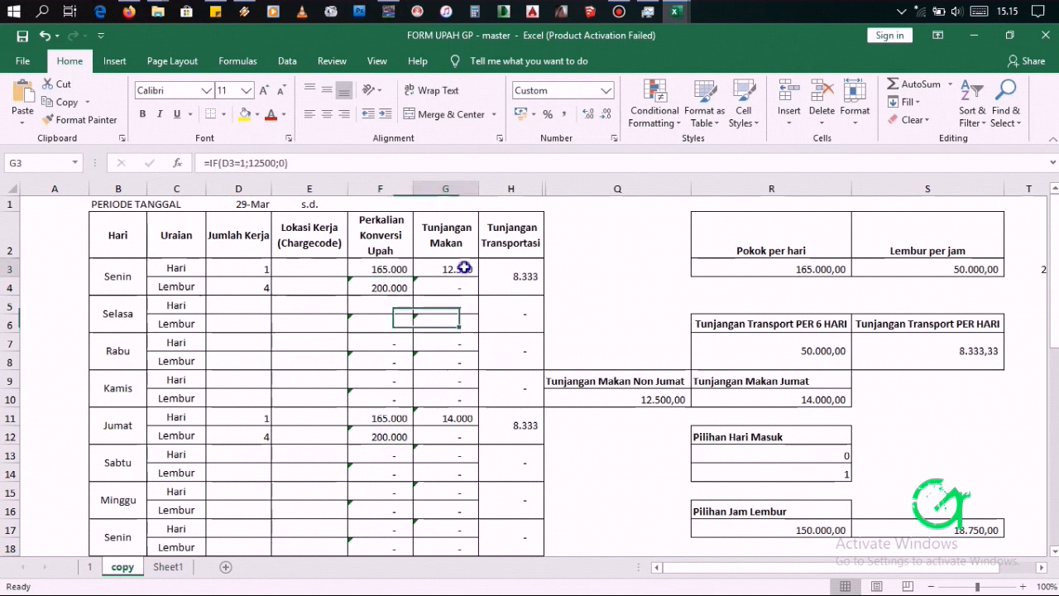
pyautogui.click(440, 418)
pyautogui.click(660, 282)
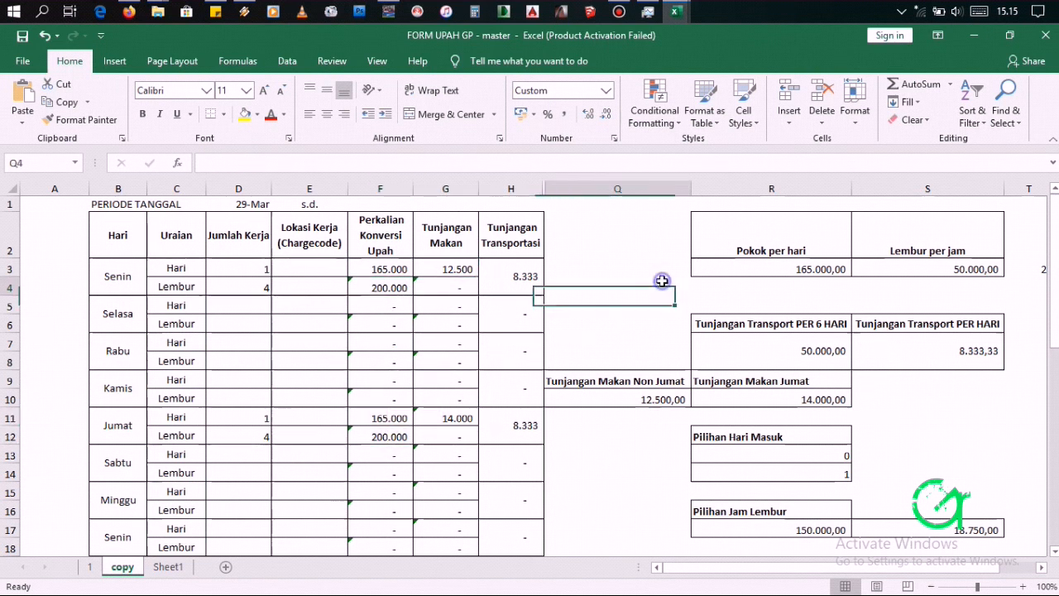
pyautogui.click(446, 418)
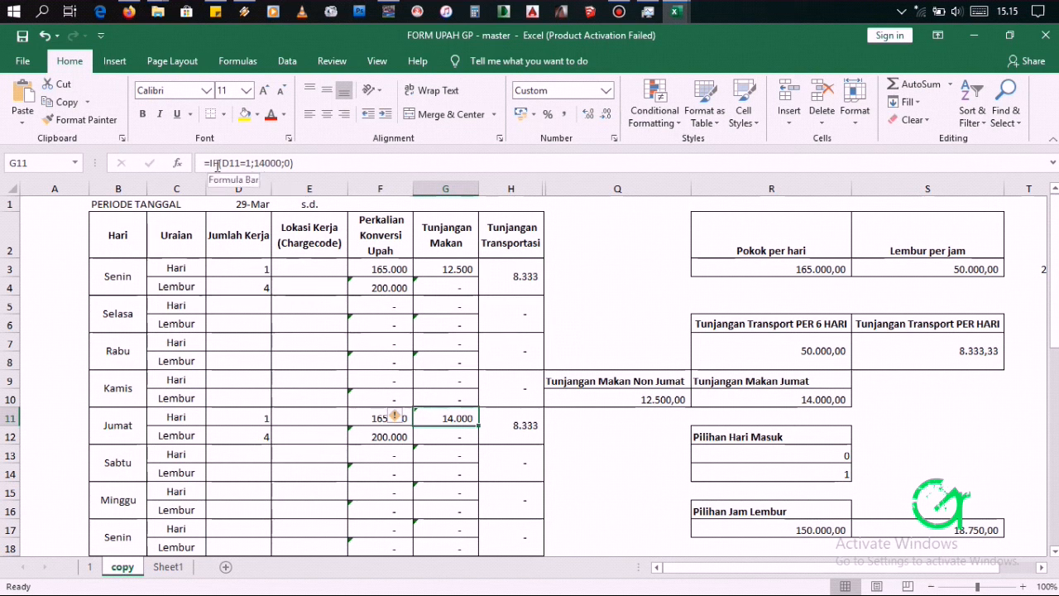
pyautogui.click(445, 270)
# Replace the fixed meal amount in G11's IF formula with a reference to the Tunjangan Makan Jumat cell R10.
pyautogui.click(436, 421)
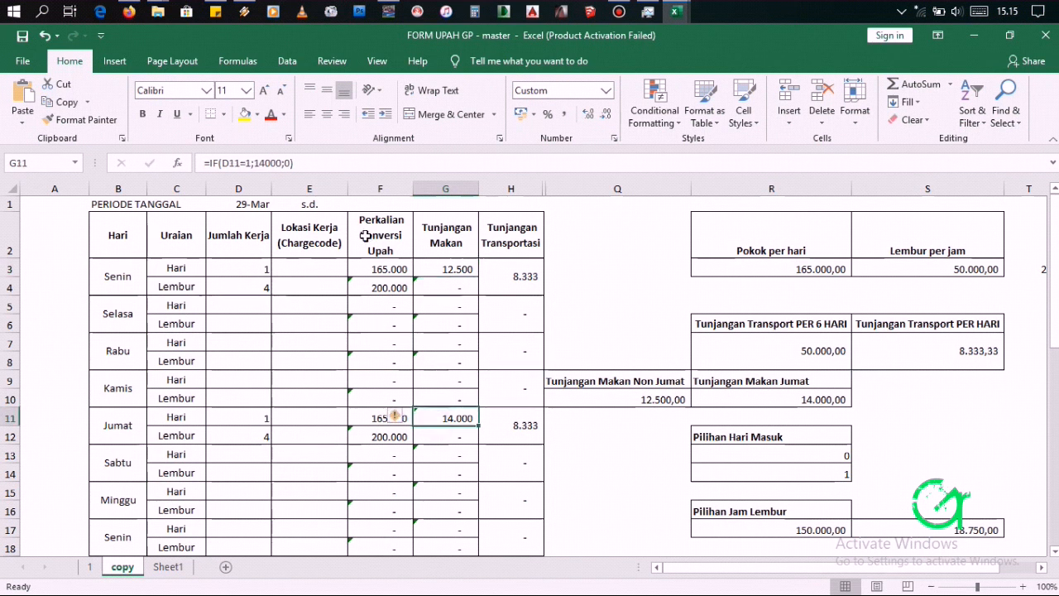
pyautogui.click(329, 167)
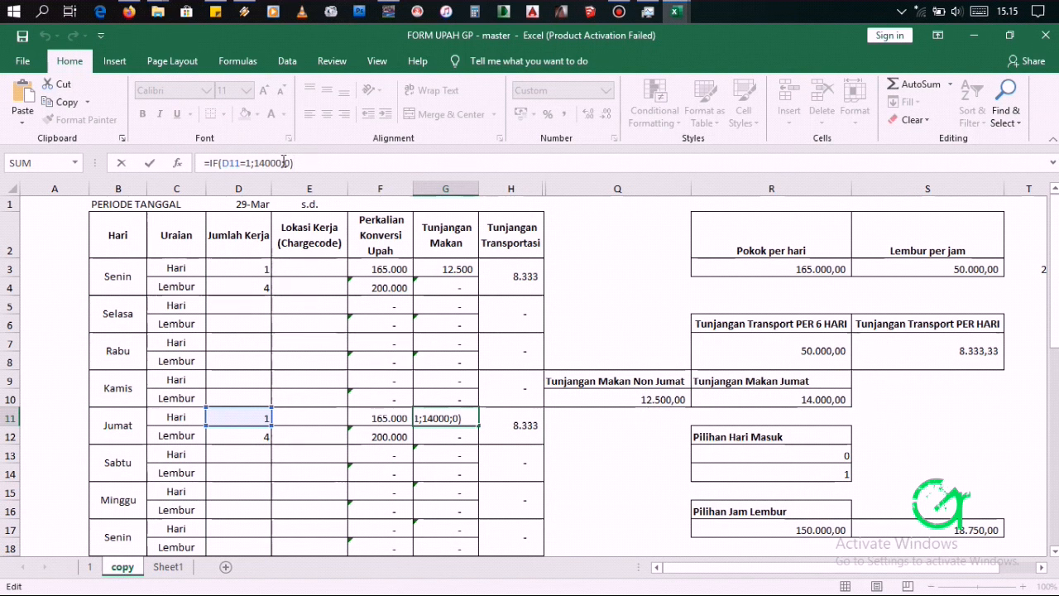
pyautogui.moveTo(283, 163); pyautogui.dragTo(258, 163)
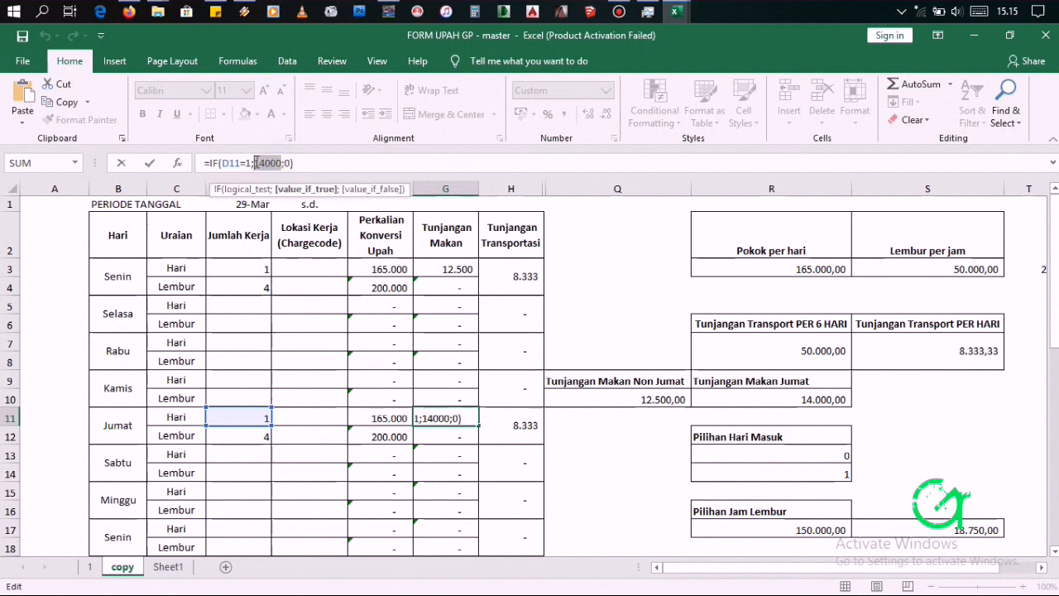
pyautogui.press('BackSpace')
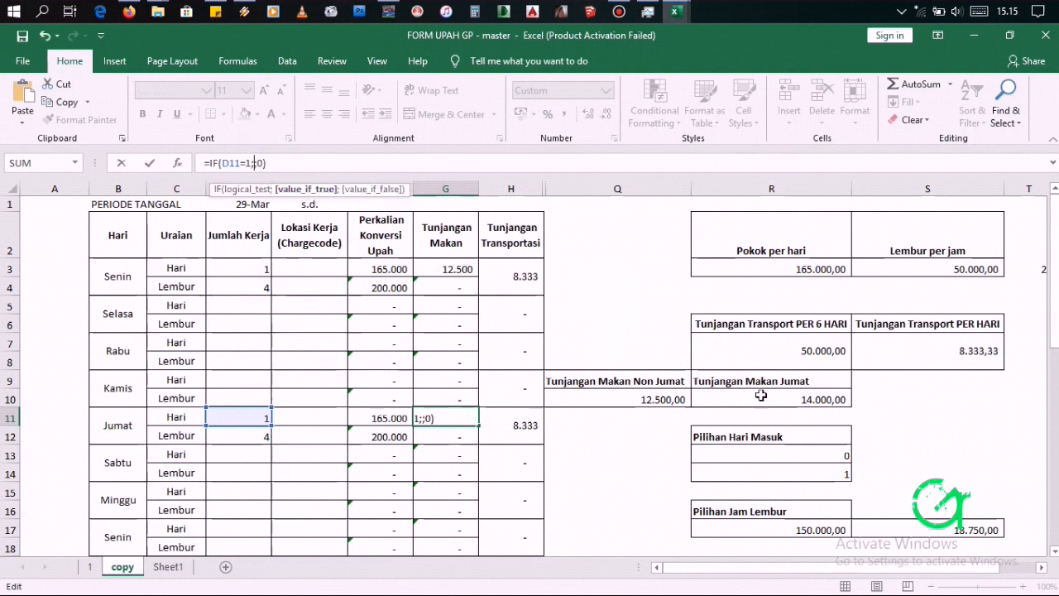
pyautogui.click(807, 399)
pyautogui.press('Return')
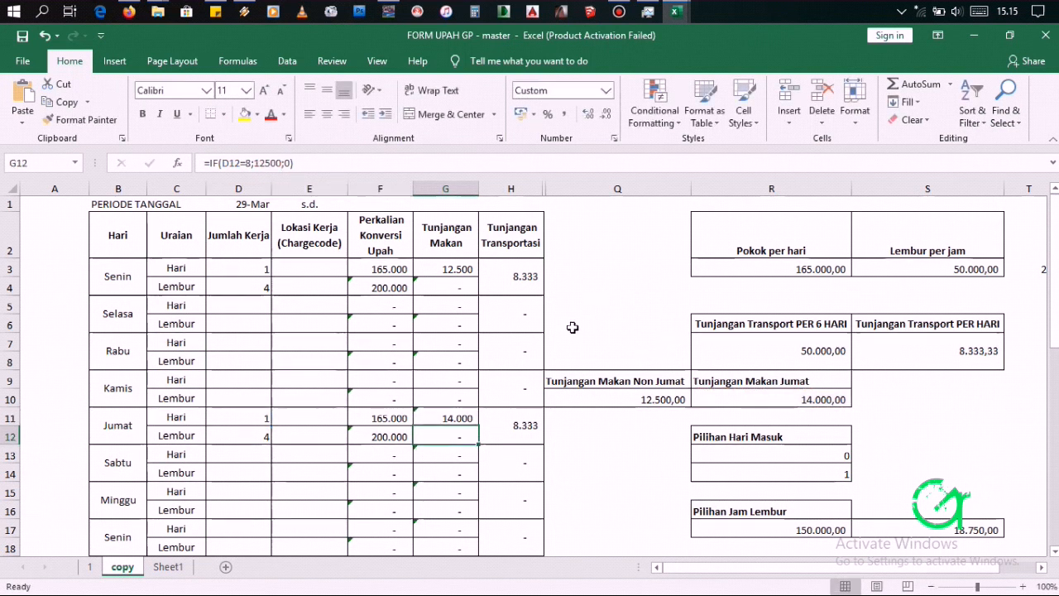
# Examine which cells the Tunjangan Makan IF formula in G11 references, comparing the first Jumat row with the meal rate table.
pyautogui.click(451, 418)
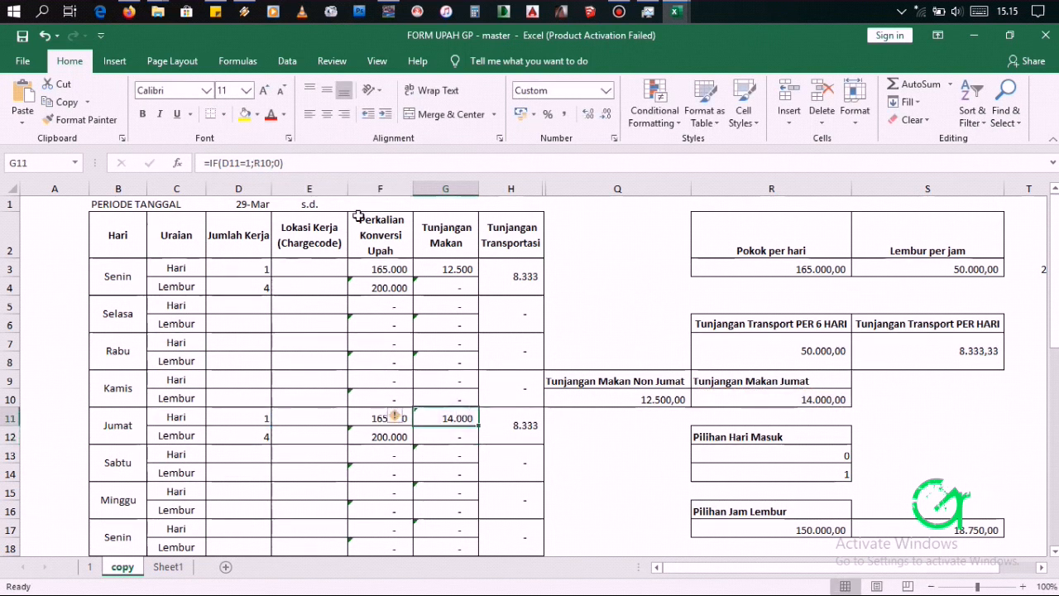
pyautogui.click(306, 159)
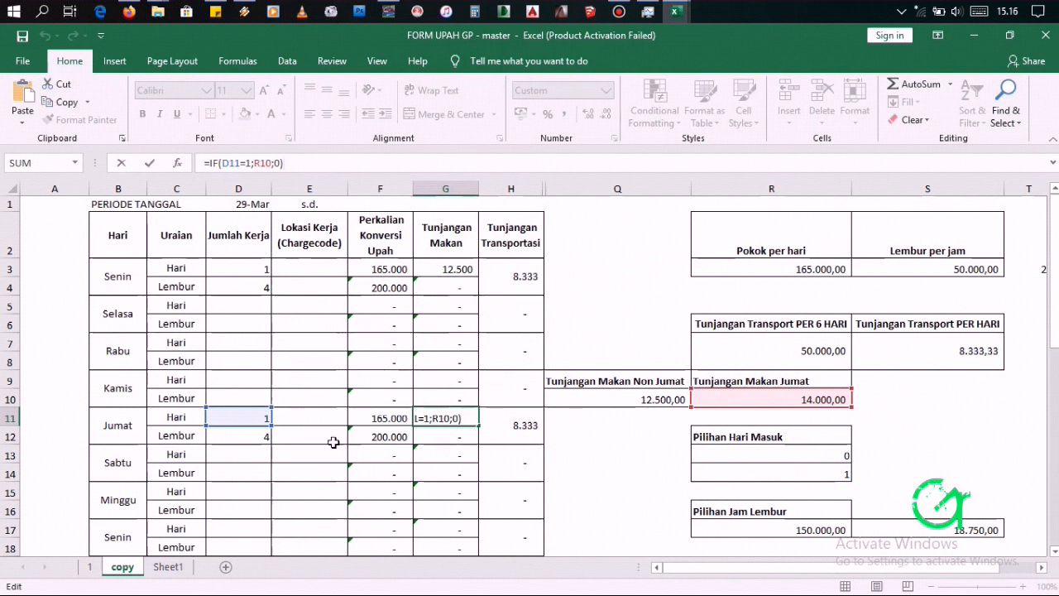
pyautogui.scroll(-4, 346, 436)
pyautogui.scroll(-2, 348, 436)
pyautogui.scroll(6, 350, 428)
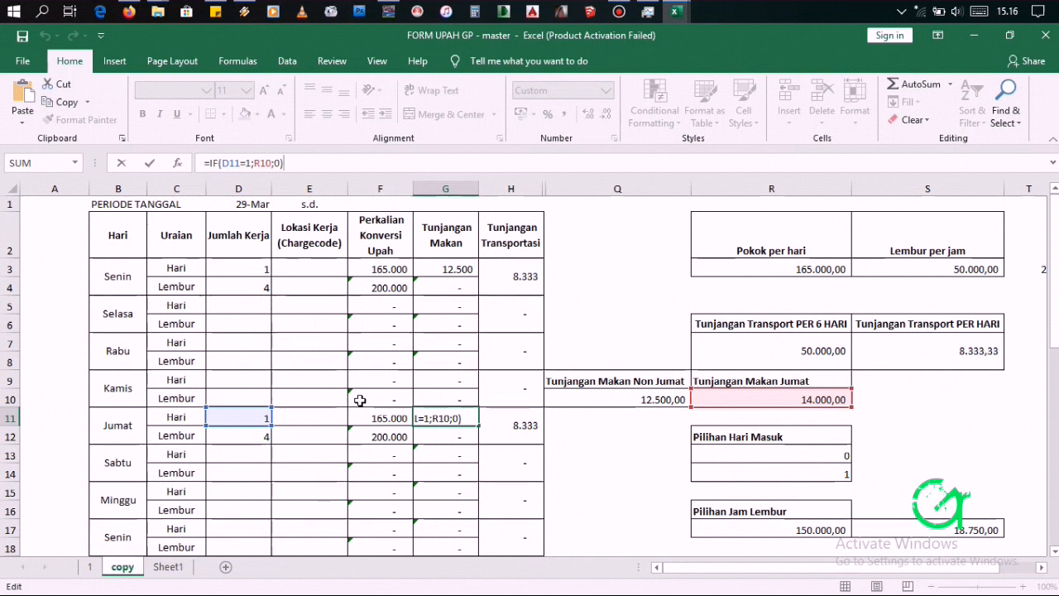
pyautogui.scroll(-3, 360, 400)
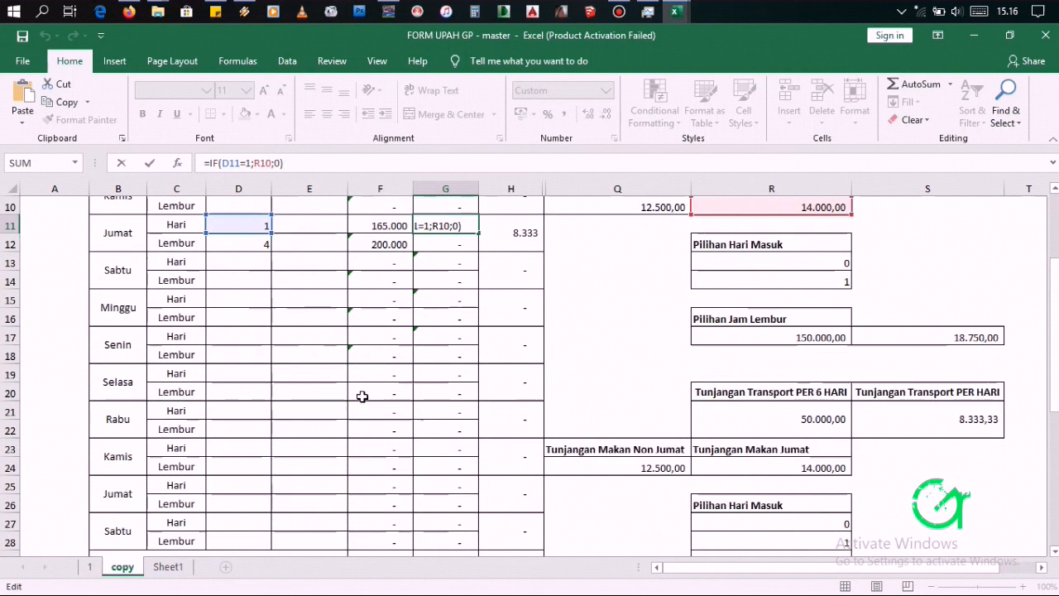
pyautogui.scroll(2, 363, 400)
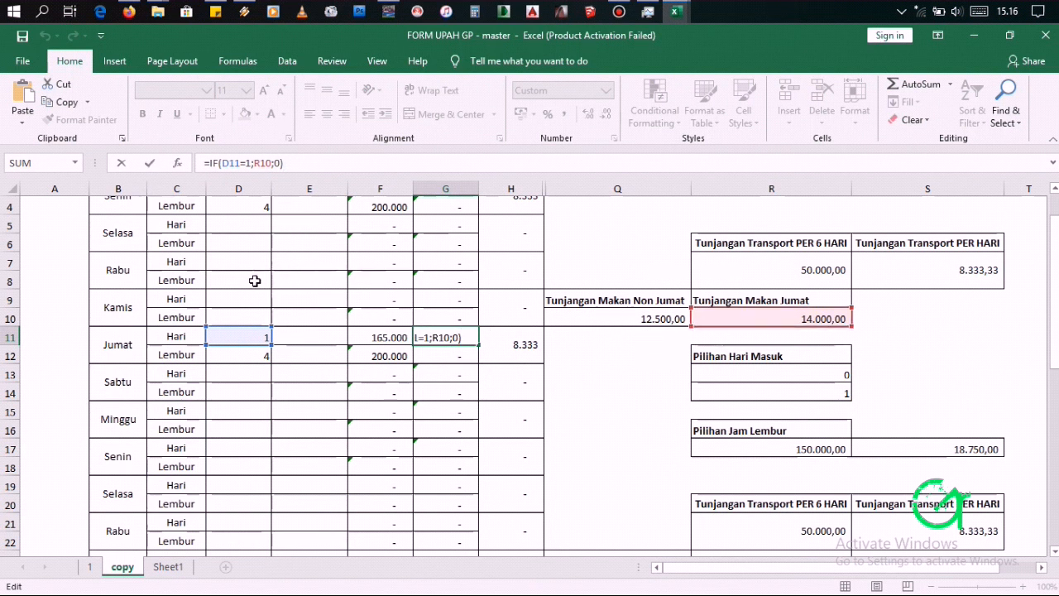
pyautogui.scroll(2, 125, 294)
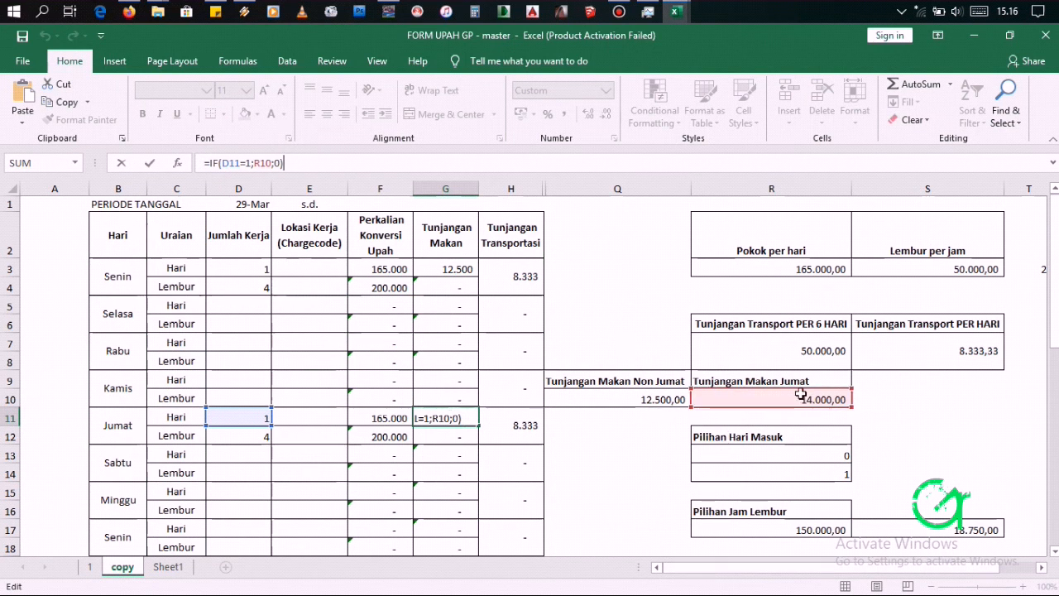
pyautogui.scroll(-2, 569, 324)
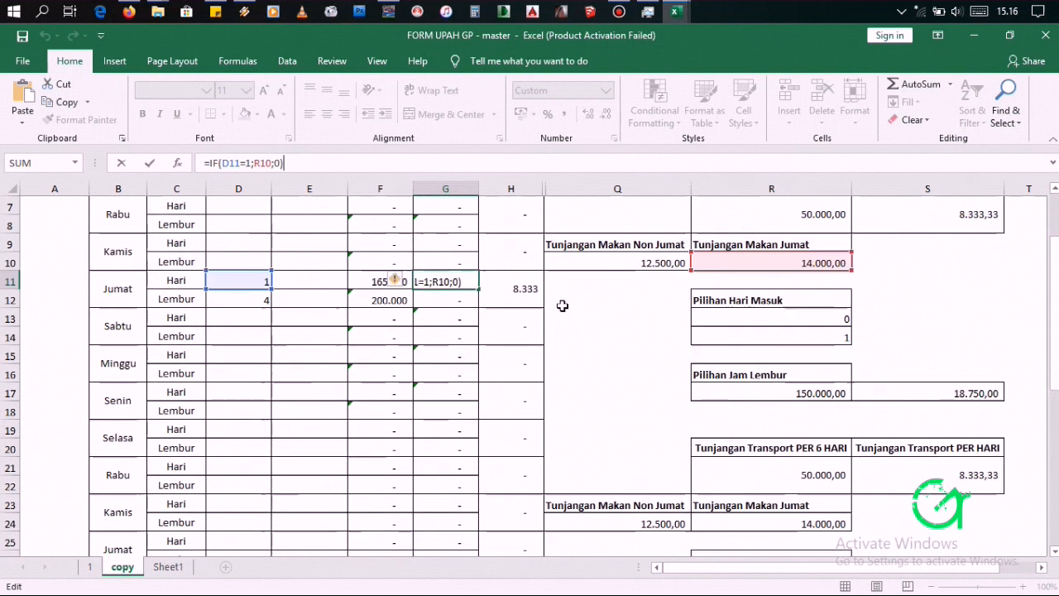
pyautogui.hotkey('ctrl', 'Return')
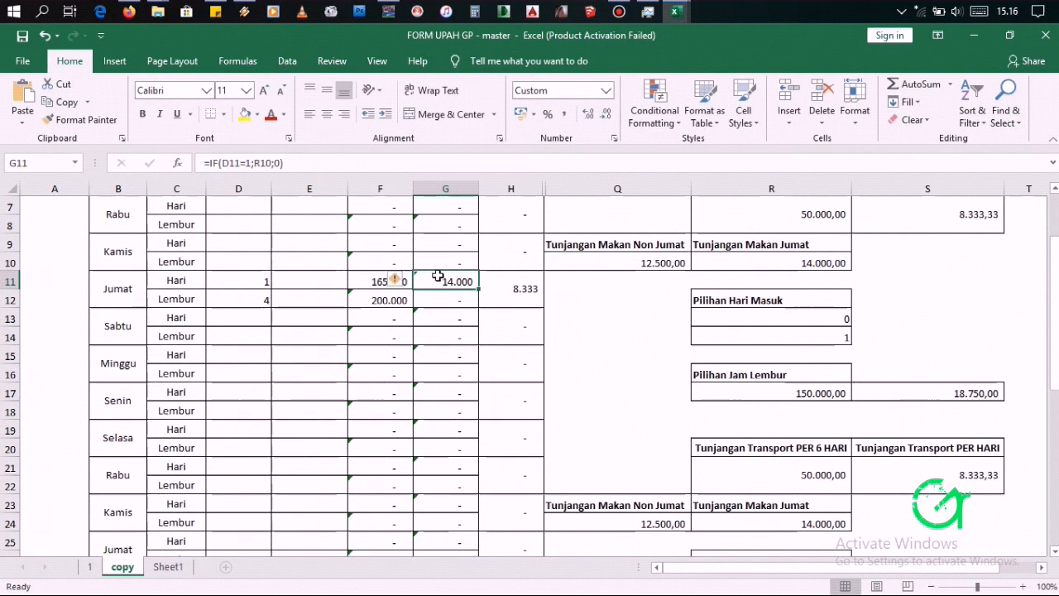
# Undo the cell-reference edit in G11's Tunjangan Makan formula, restoring the fixed amount 14000.
pyautogui.press('ctrl')
pyautogui.hotkey('ctrl', 'z')
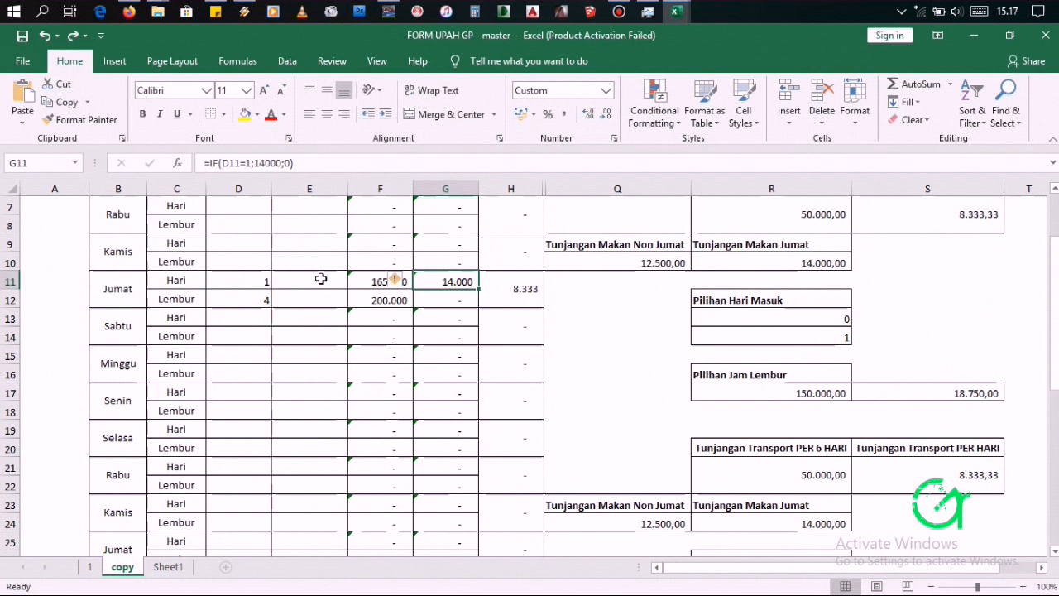
pyautogui.scroll(2, 347, 276)
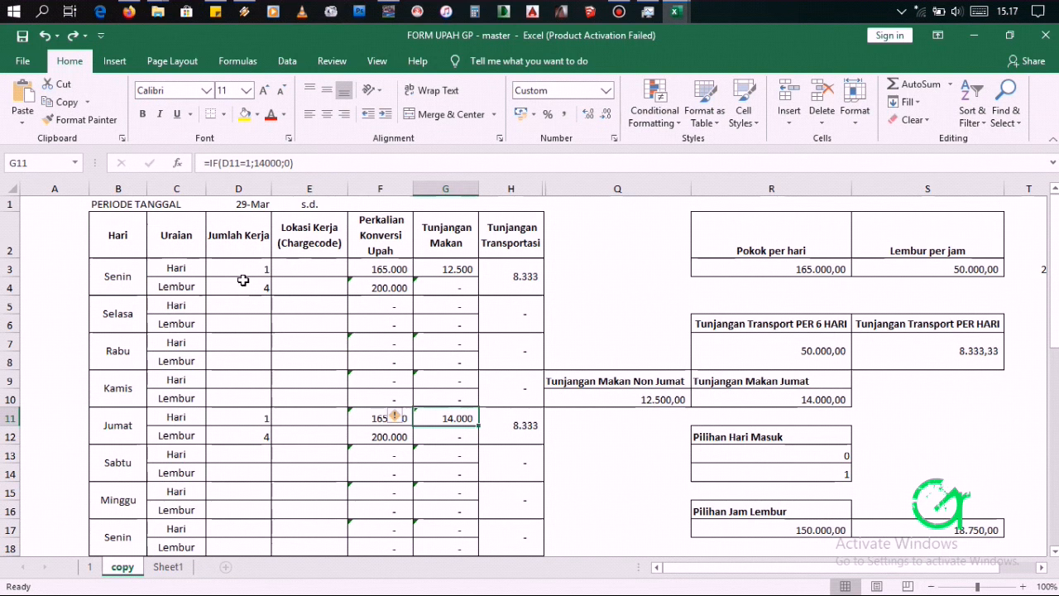
# Review the summary rows below the daily table, from Total hari in row 30 to Total Take Home Pay in row 35.
pyautogui.scroll(-8, 246, 280)
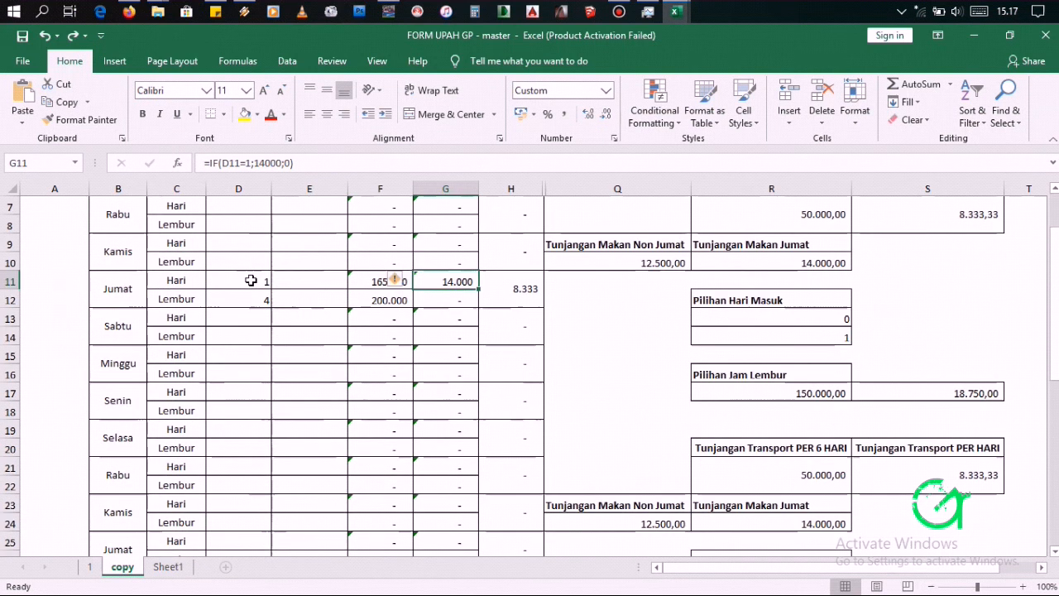
pyautogui.scroll(1, 253, 278)
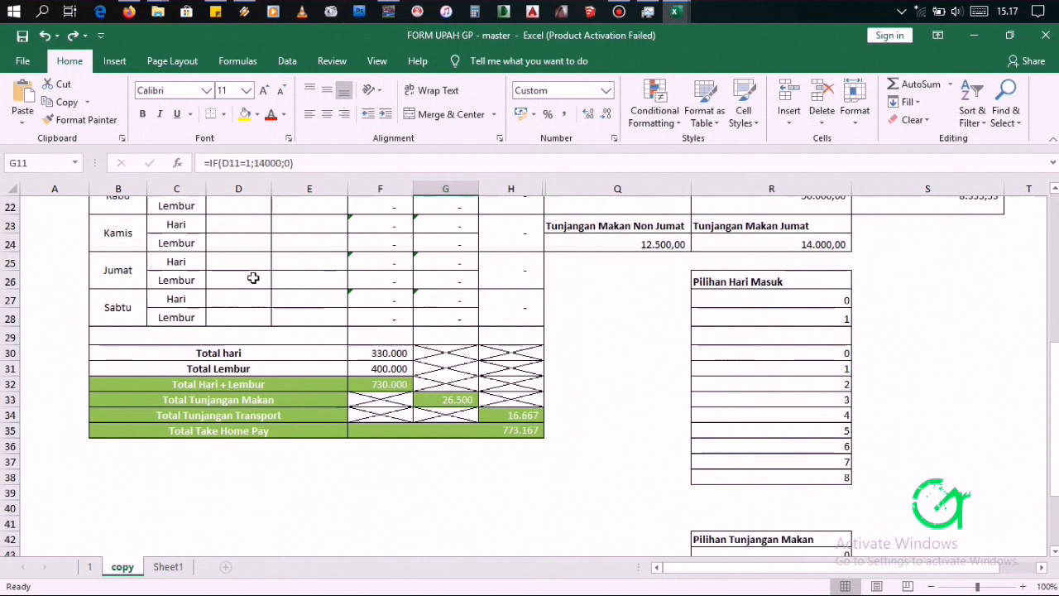
pyautogui.click(251, 354)
pyautogui.click(252, 367)
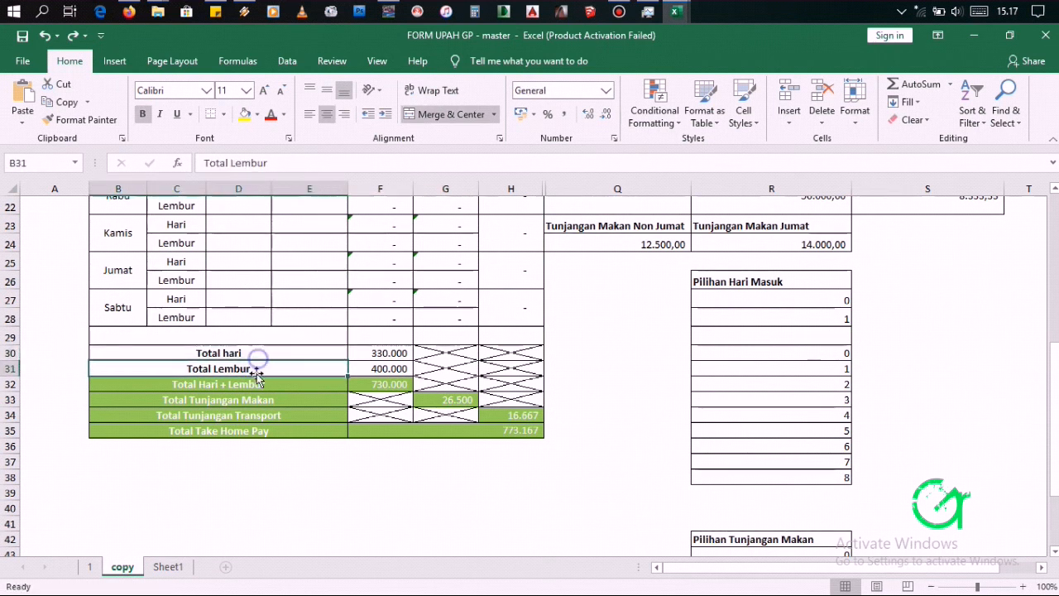
pyautogui.click(259, 354)
pyautogui.click(258, 368)
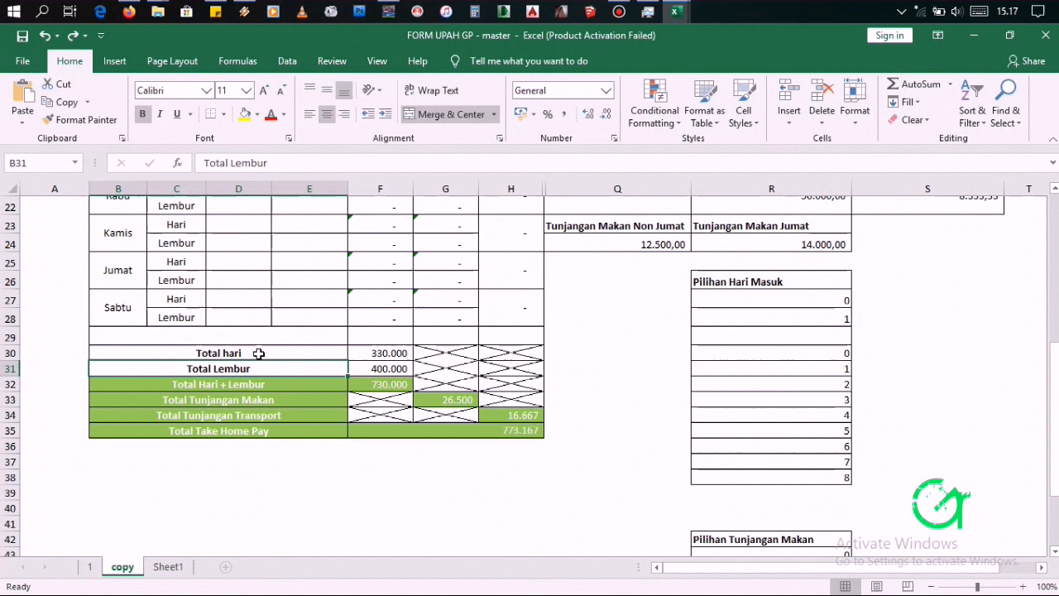
pyautogui.click(259, 355)
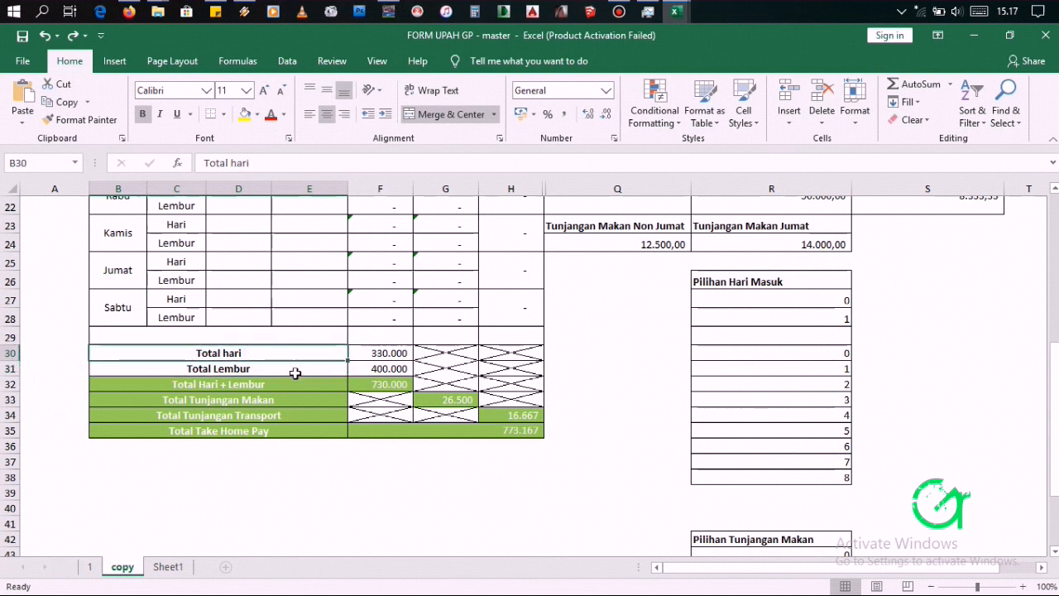
pyautogui.click(292, 372)
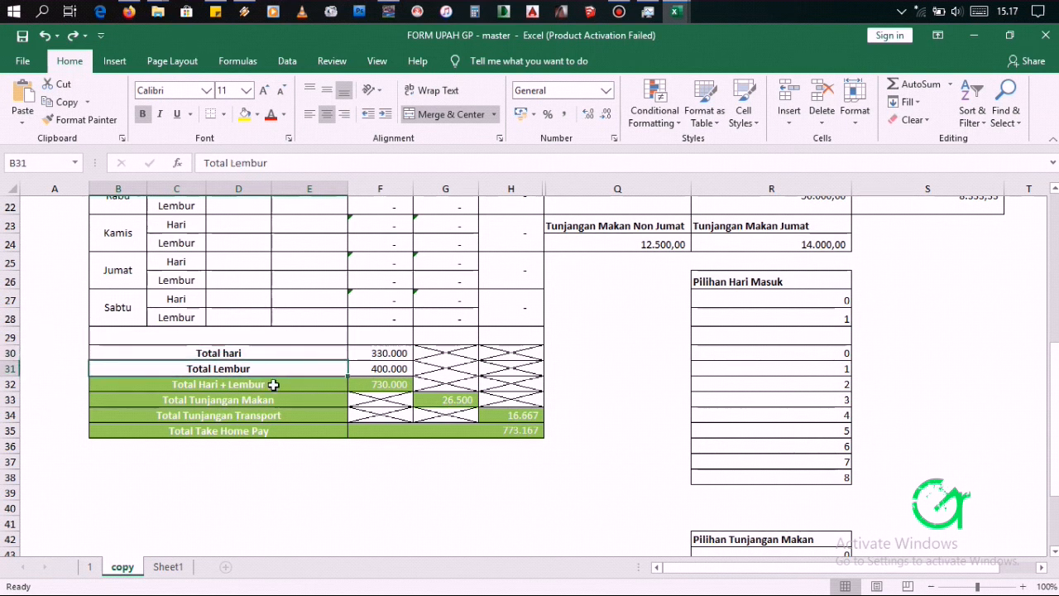
pyautogui.click(273, 384)
pyautogui.click(293, 399)
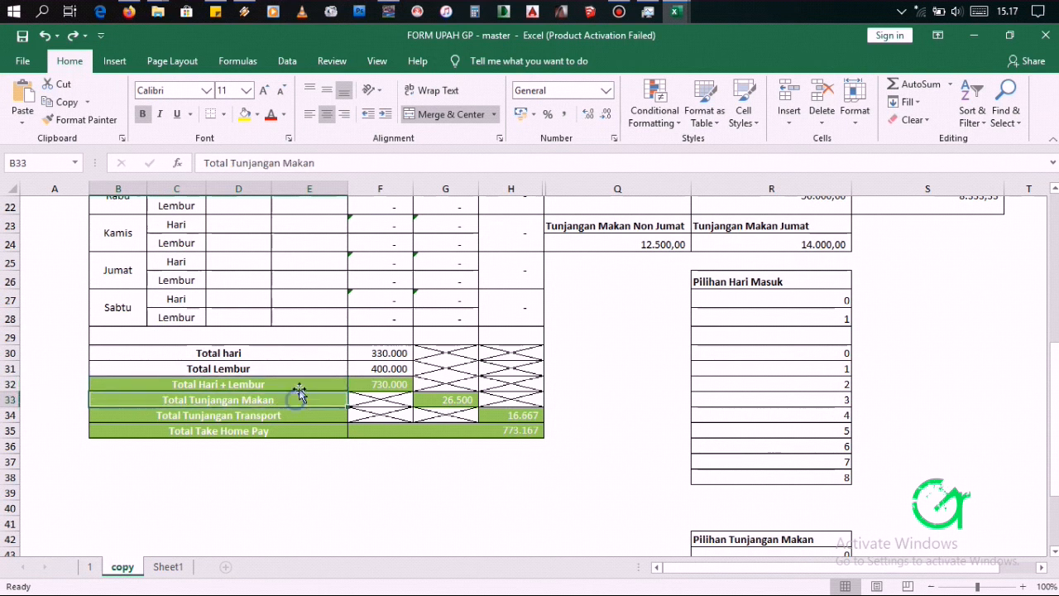
pyautogui.click(273, 416)
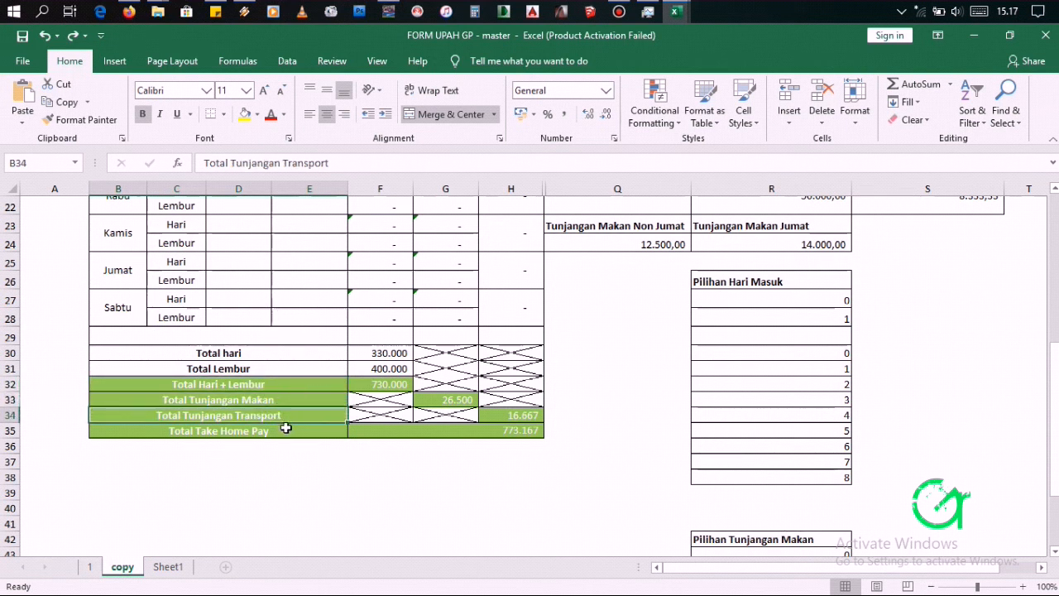
pyautogui.click(282, 432)
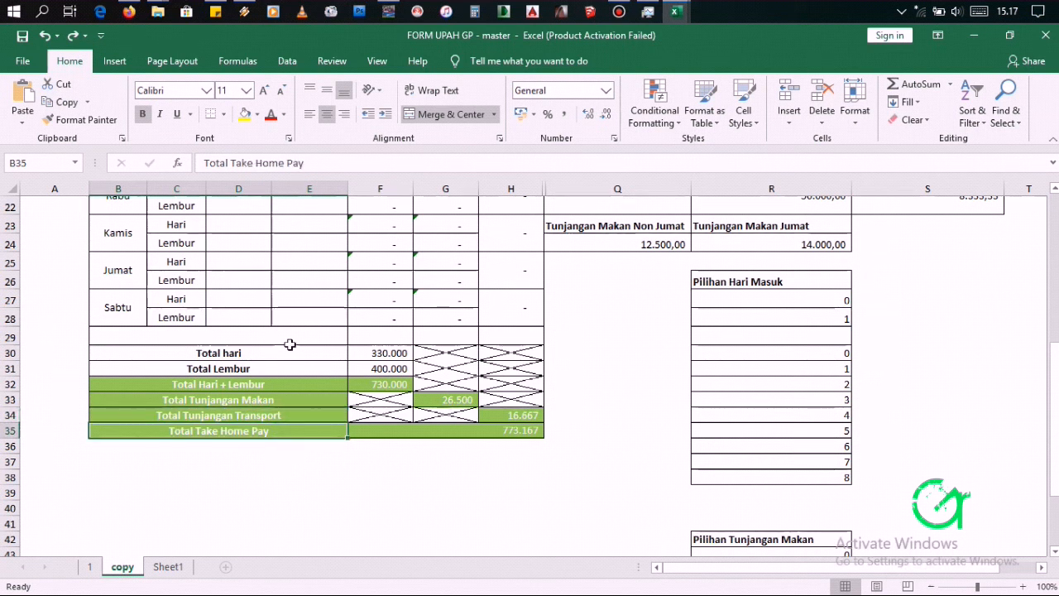
# Examine the SUM formula behind Total Take Home Pay in F35 and the cell range it covers.
pyautogui.click(536, 430)
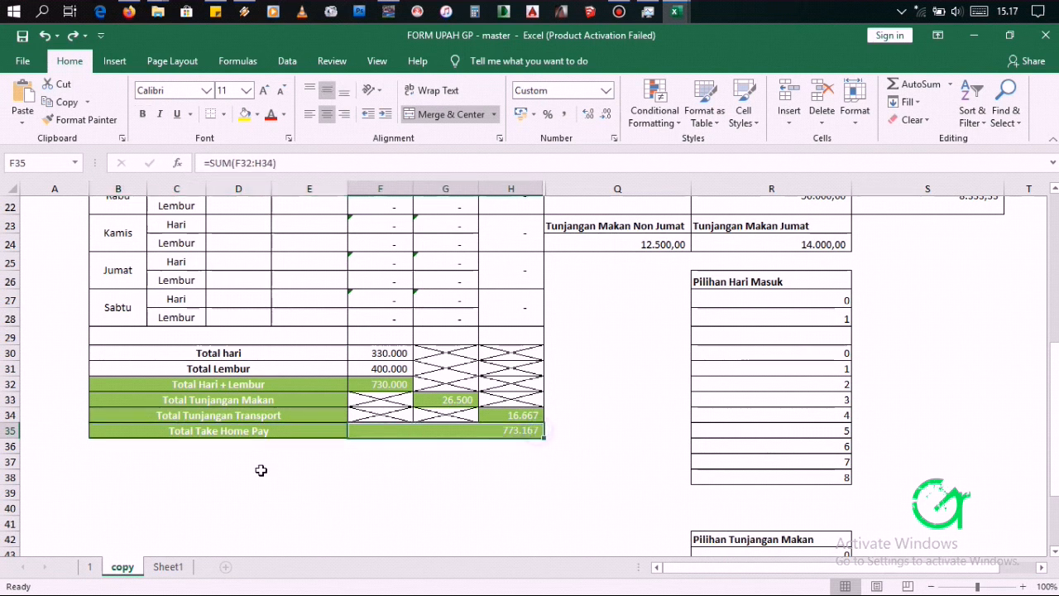
pyautogui.click(298, 162)
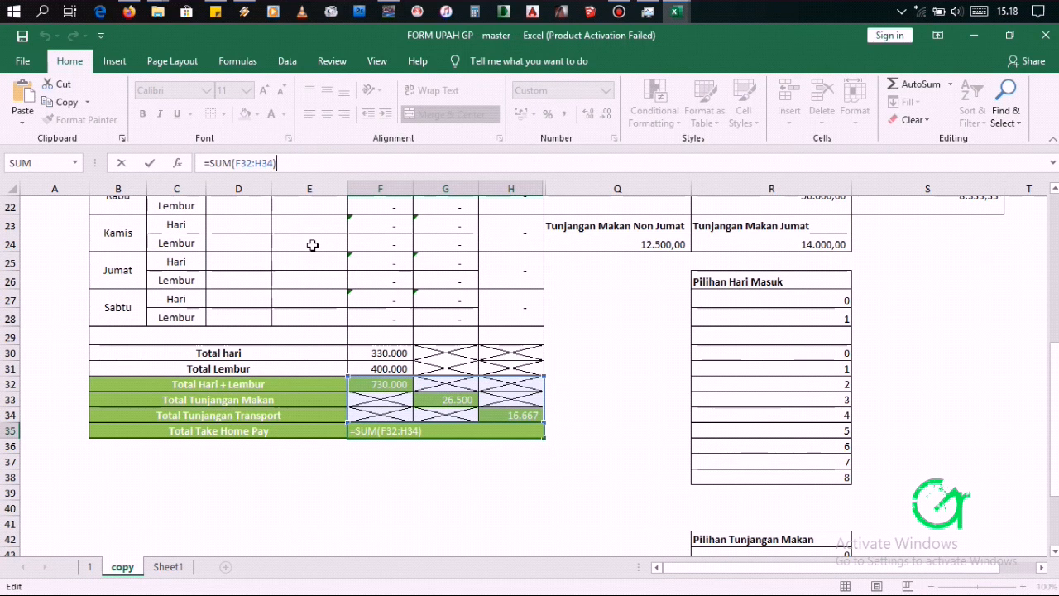
pyautogui.click(615, 428)
pyautogui.click(513, 431)
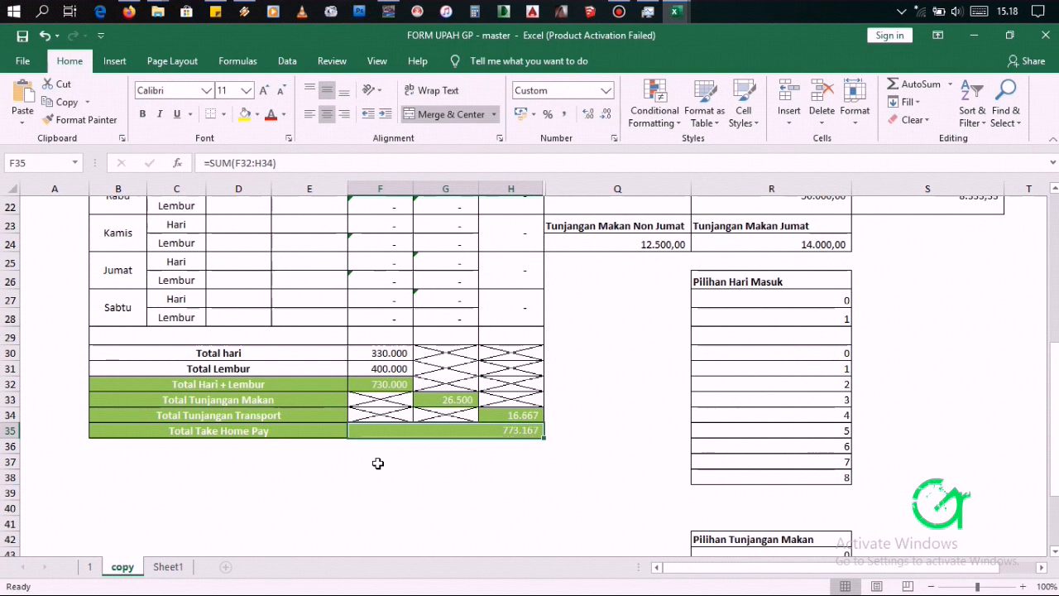
# Compare the daily entries for Senin and Jumat with the totals in the summary rows.
pyautogui.scroll(7, 251, 397)
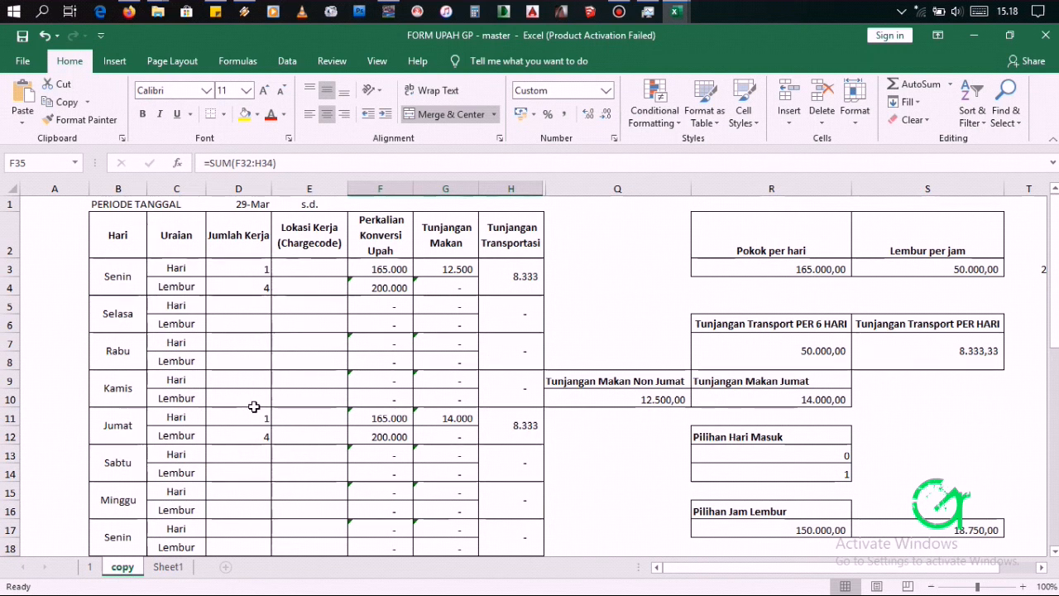
pyautogui.scroll(-3, 248, 405)
pyautogui.scroll(2, 263, 397)
pyautogui.scroll(1, 264, 396)
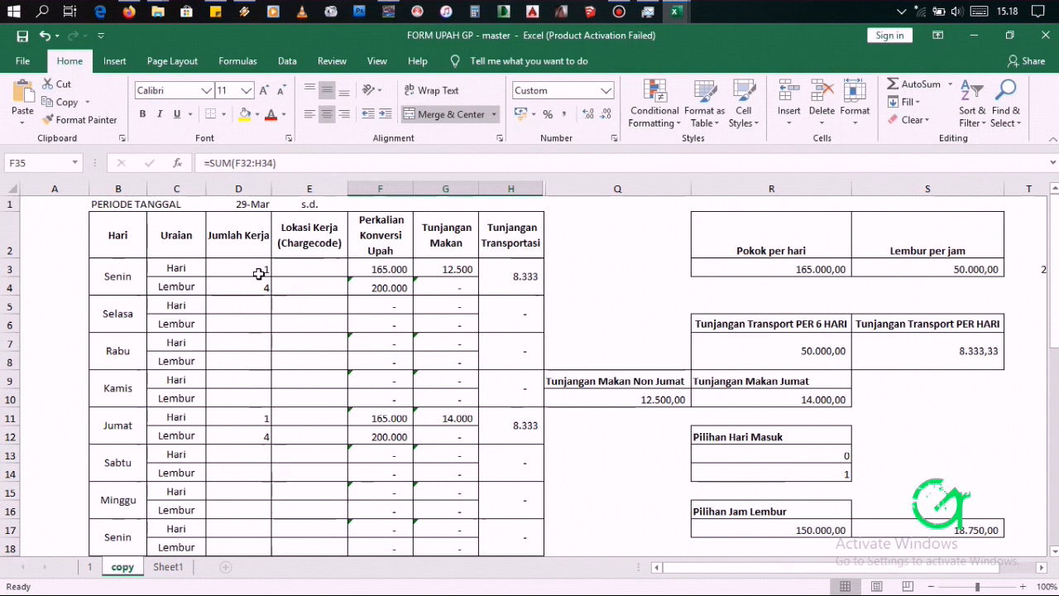
pyautogui.scroll(-7, 259, 274)
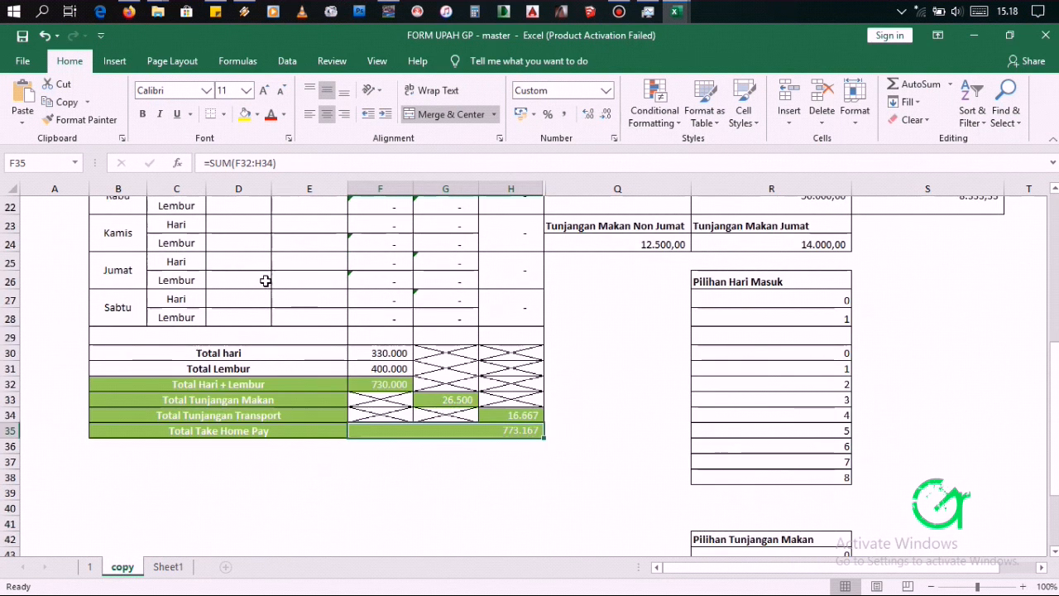
pyautogui.click(494, 457)
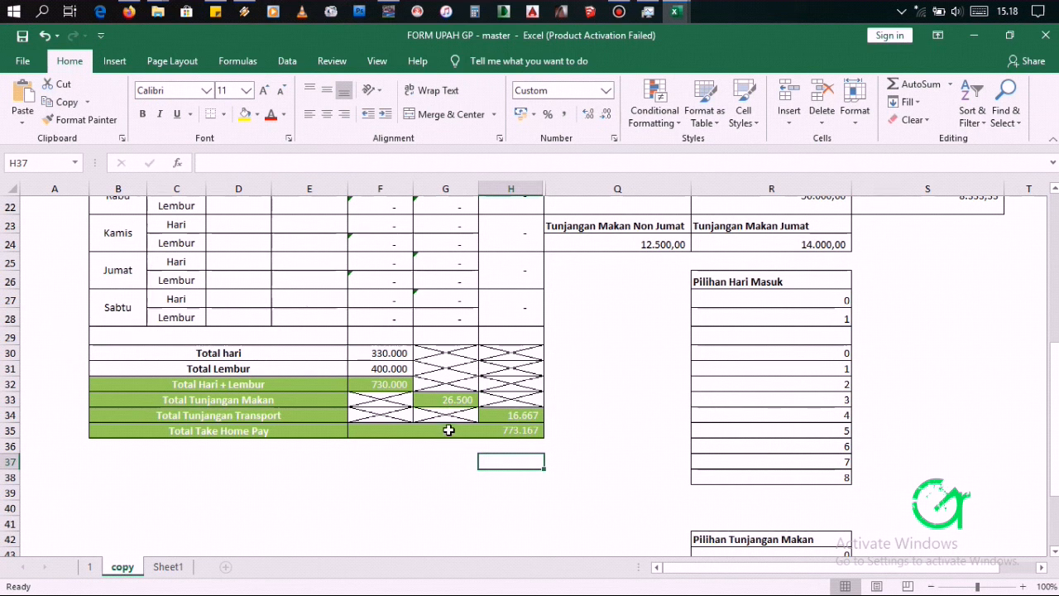
pyautogui.scroll(4, 447, 431)
pyautogui.scroll(3, 466, 408)
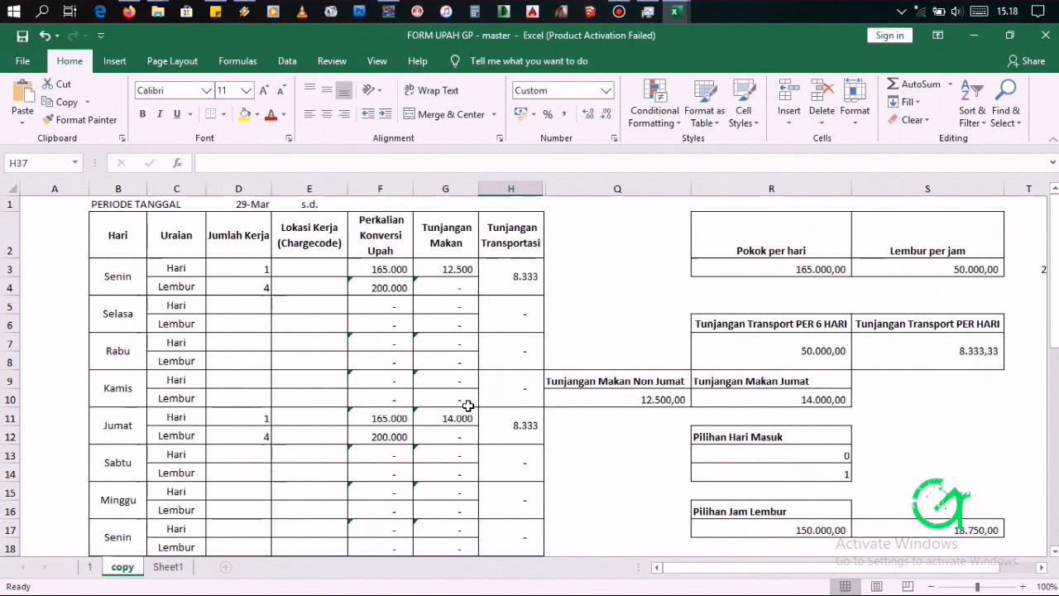
pyautogui.scroll(-6, 468, 405)
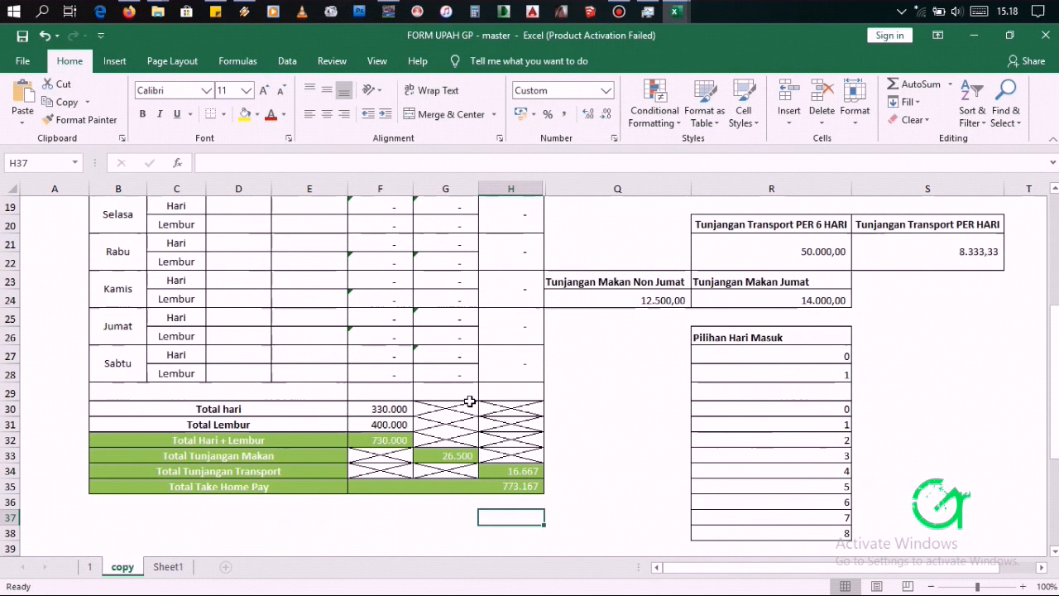
# Trace the Hari wage cells in column F that the Total hari formula in F30 adds up.
pyautogui.click(392, 410)
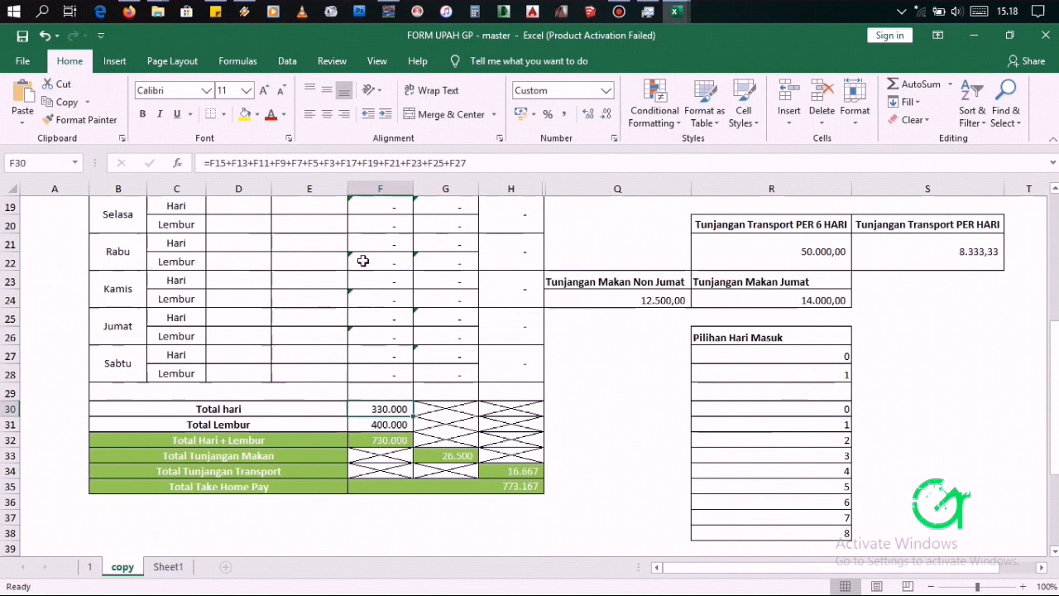
pyautogui.click(470, 163)
pyautogui.scroll(3, 450, 338)
pyautogui.scroll(4, 387, 348)
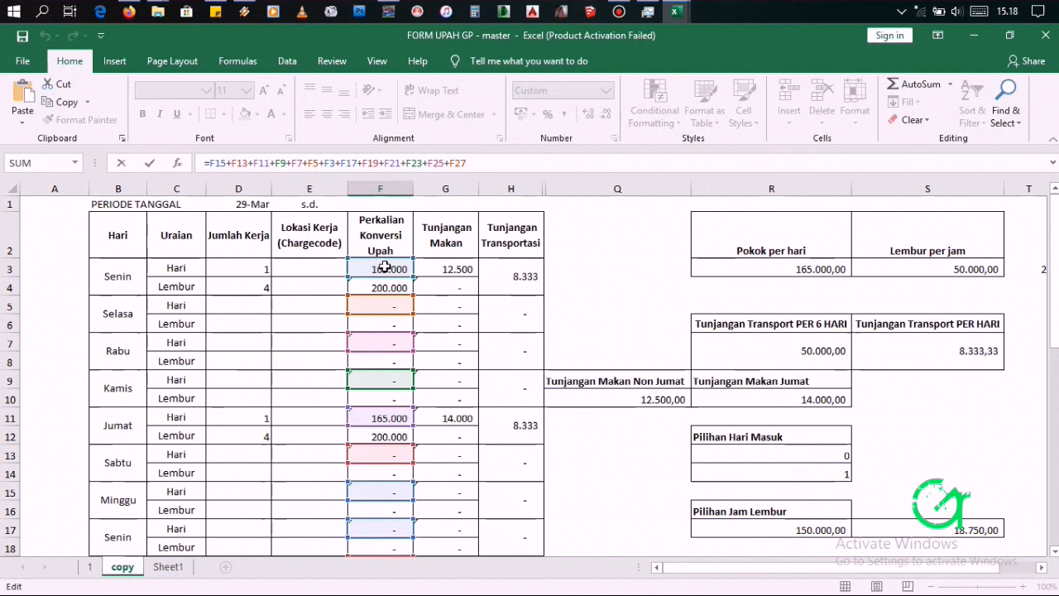
pyautogui.scroll(-7, 374, 284)
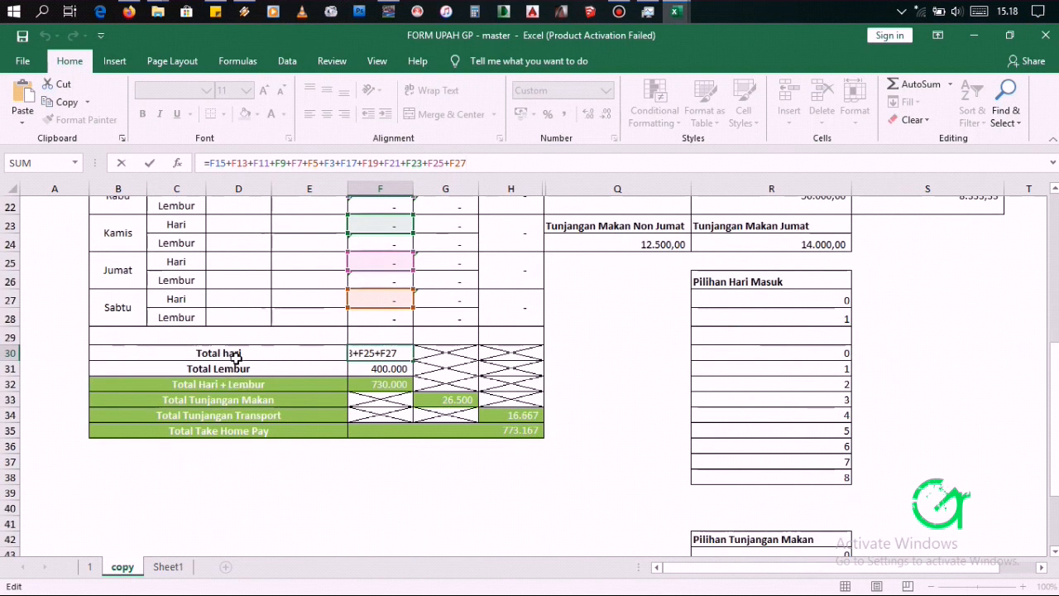
pyautogui.scroll(7, 338, 361)
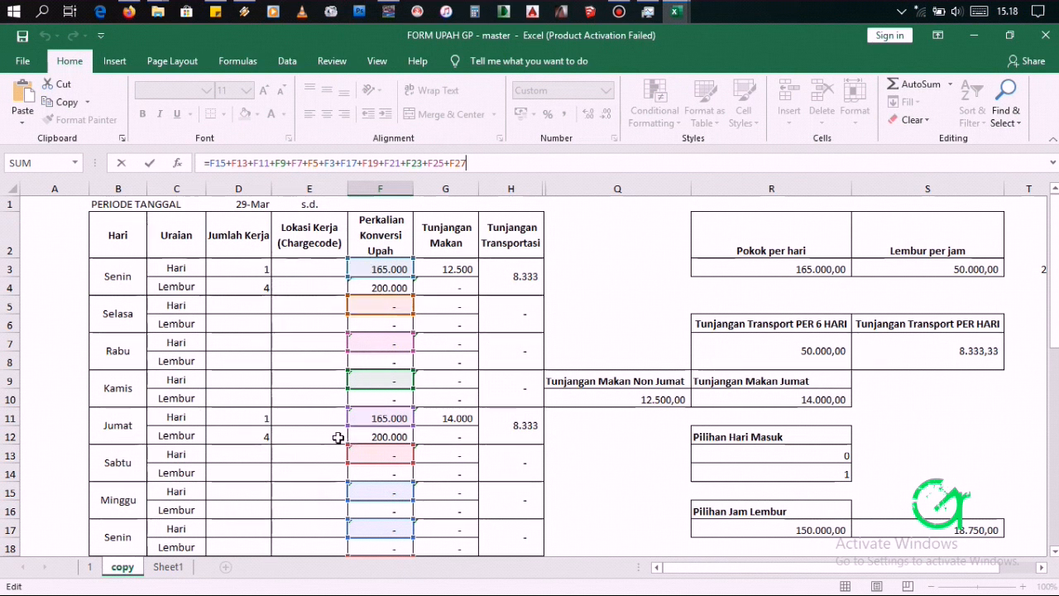
pyautogui.scroll(-5, 347, 439)
# Trace the Lembur wage cells in column F that the Total Lembur formula in F31 adds up.
pyautogui.click(389, 480)
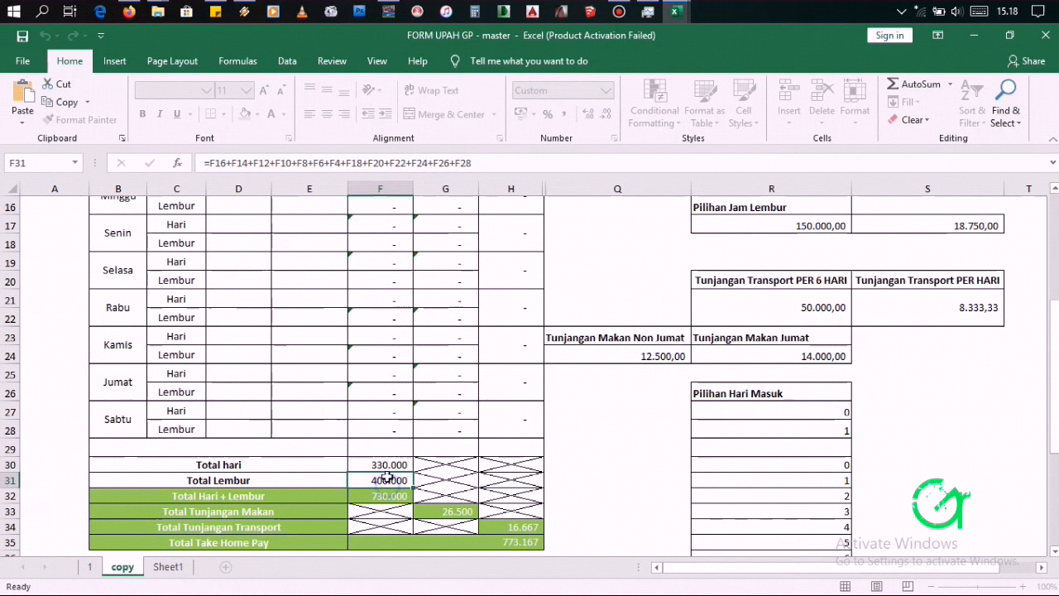
pyautogui.scroll(4, 354, 438)
pyautogui.scroll(-4, 364, 464)
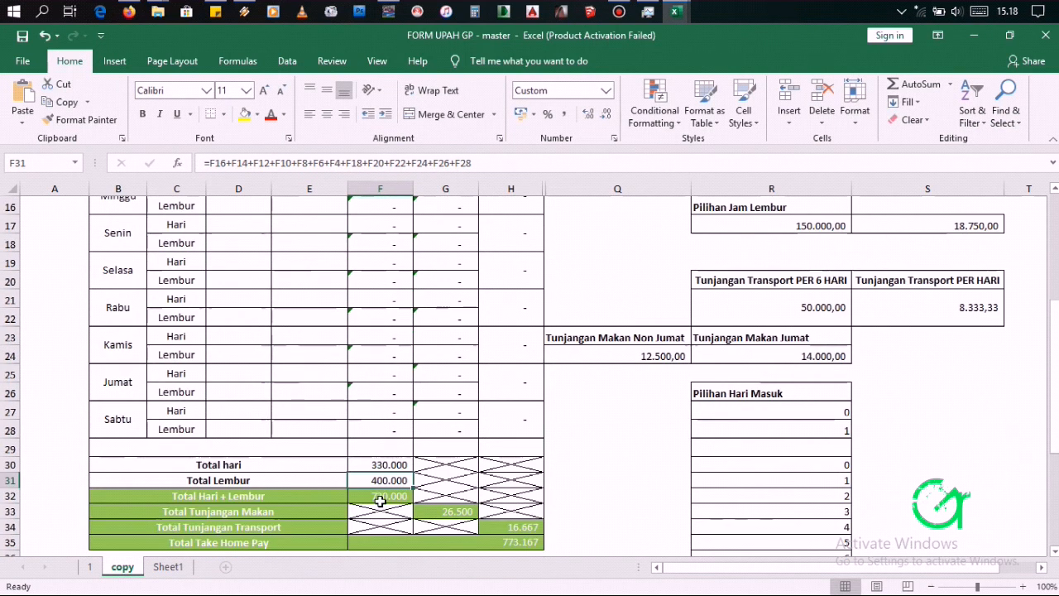
pyautogui.doubleClick(381, 480)
pyautogui.scroll(5, 376, 446)
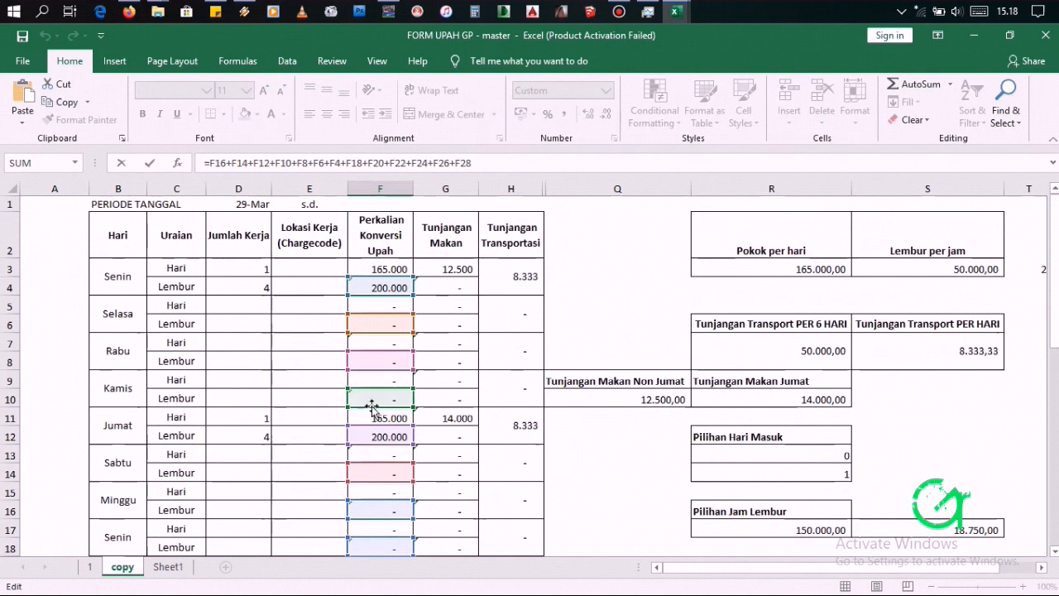
pyautogui.scroll(-1, 376, 340)
pyautogui.press('Escape')
pyautogui.scroll(-5, 377, 356)
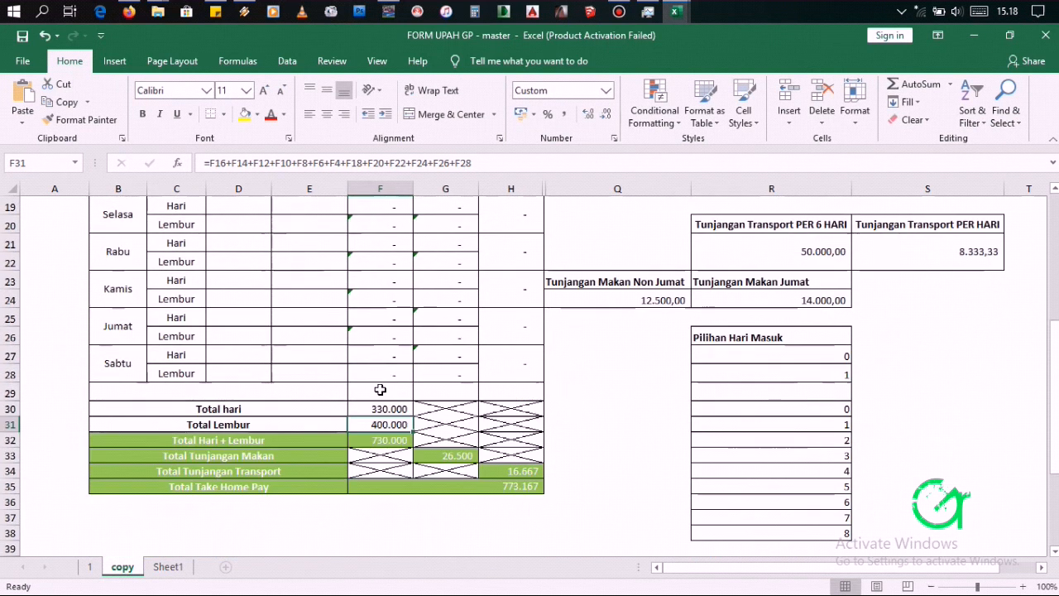
# Examine the Total Hari + Lembur formula in F32 and the two cells it refers to.
pyautogui.click(389, 441)
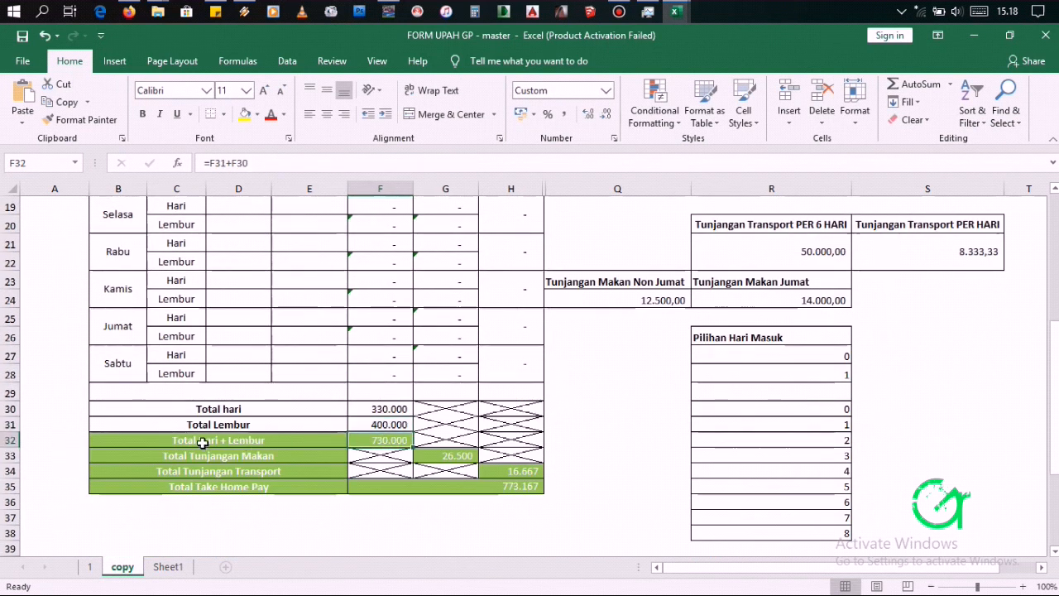
pyautogui.doubleClick(373, 447)
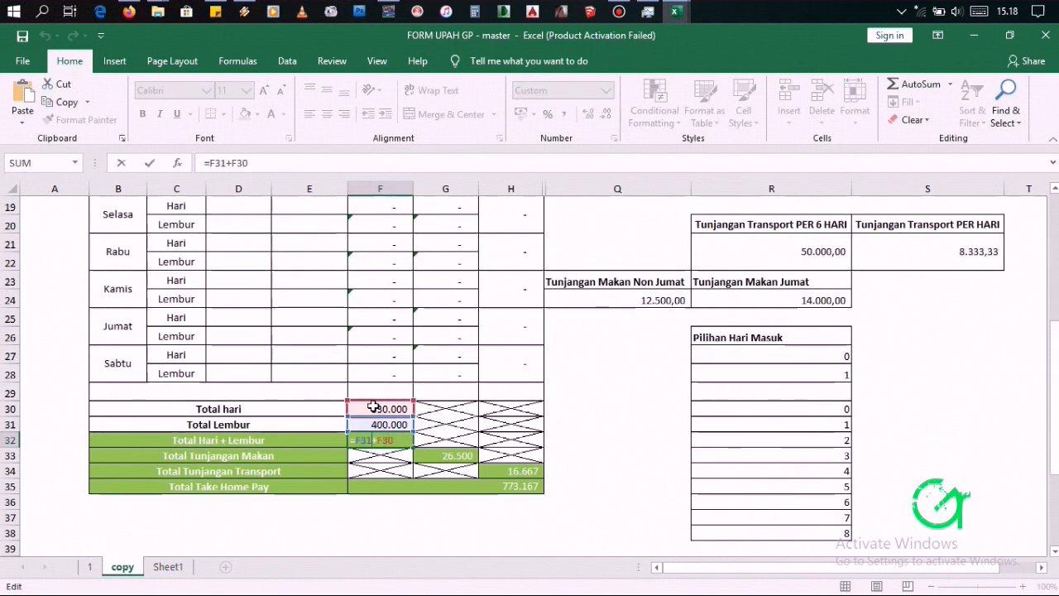
pyautogui.press('Escape')
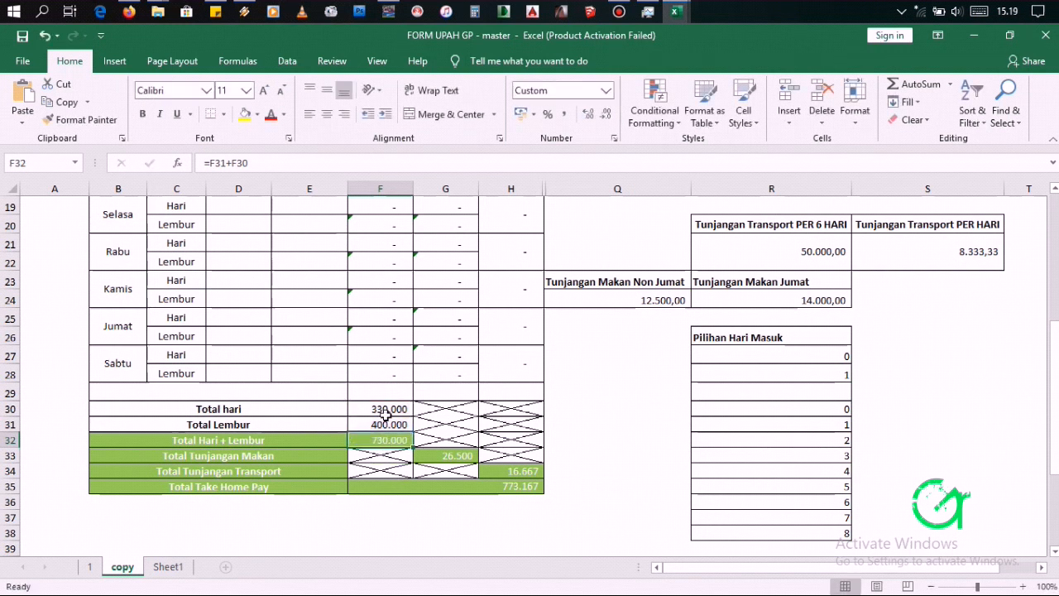
# Examine the Total Tunjangan Makan formula in G33 and the meal allowance range it sums in column G.
pyautogui.click(433, 453)
pyautogui.doubleClick(433, 453)
pyautogui.scroll(5, 463, 264)
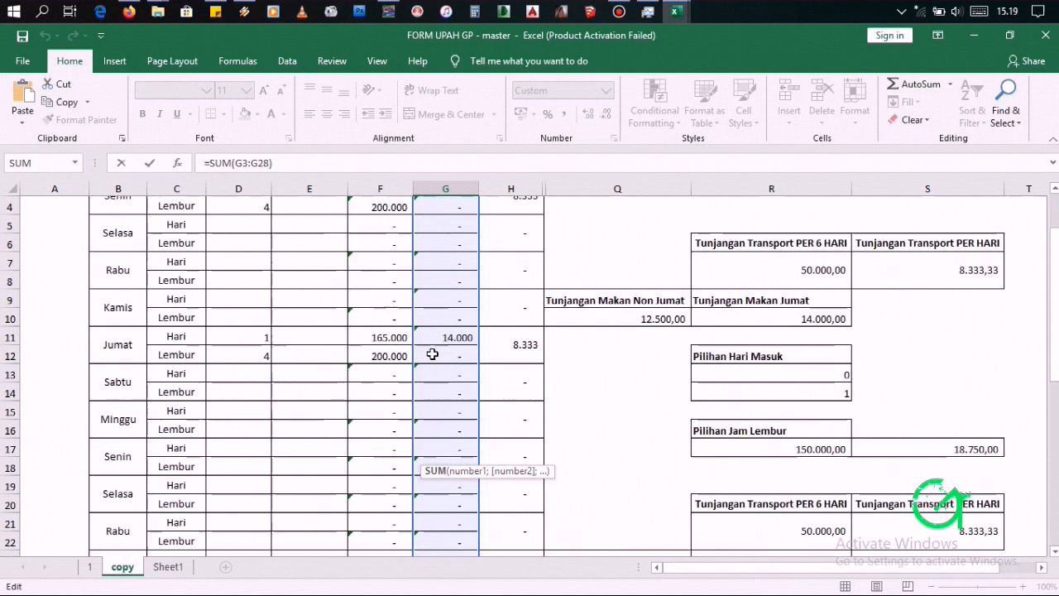
pyautogui.scroll(1, 462, 263)
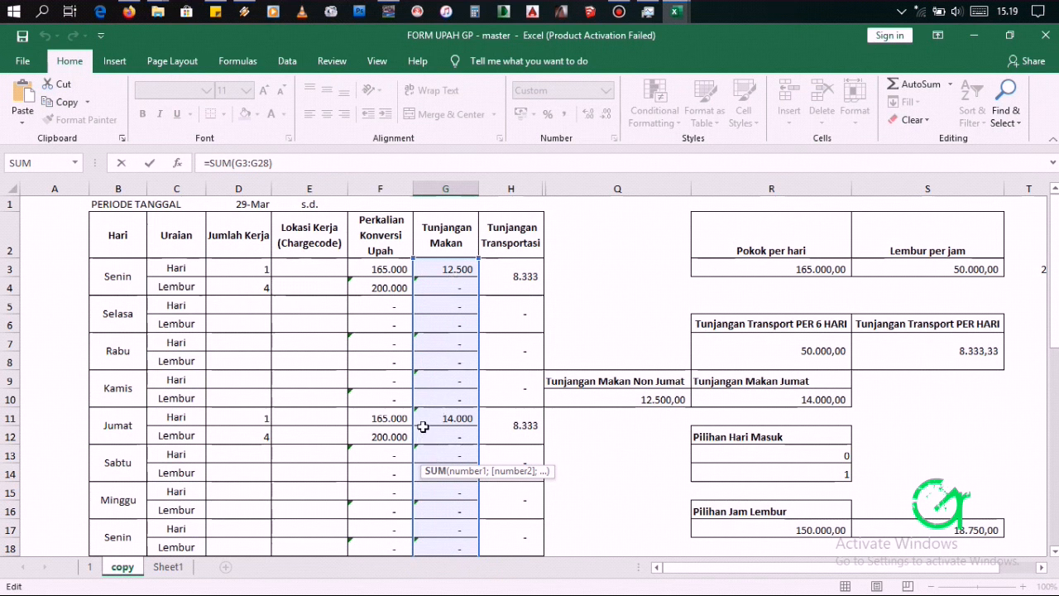
pyautogui.scroll(-5, 422, 430)
pyautogui.scroll(-2, 427, 431)
pyautogui.press('Return')
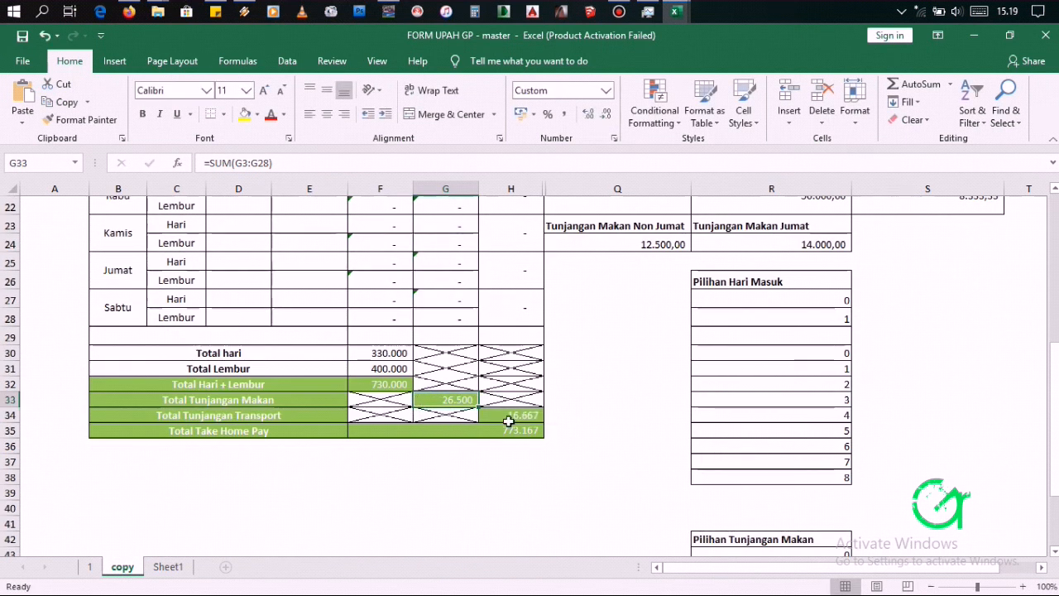
# Examine the Total Tunjangan Transport formula in H34 and the transport allowance range it sums in column H.
pyautogui.doubleClick(514, 416)
pyautogui.scroll(6, 515, 348)
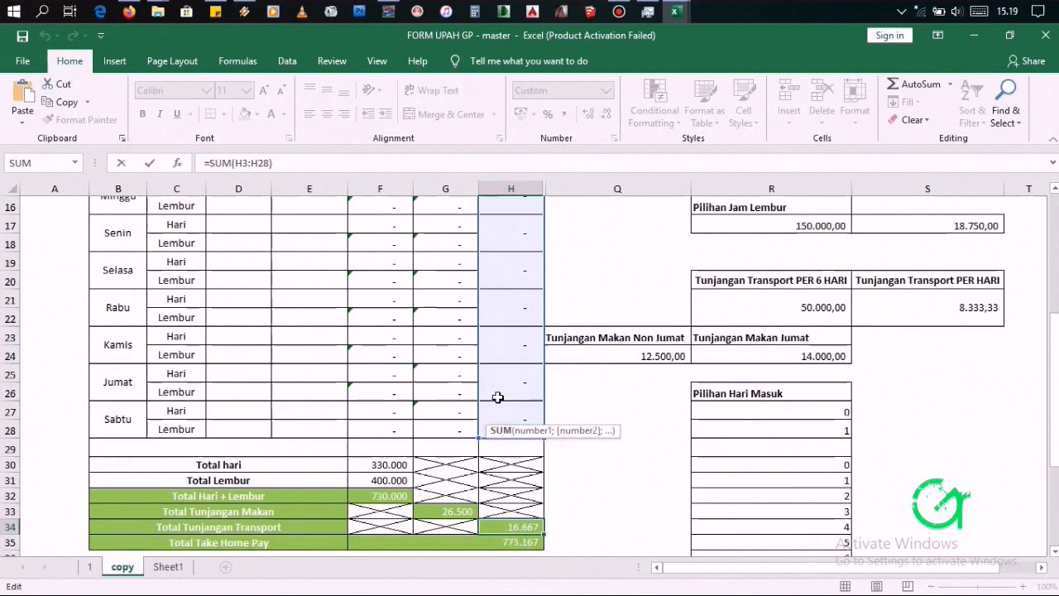
pyautogui.scroll(1, 515, 287)
pyautogui.press('Escape')
pyautogui.scroll(-3, 504, 294)
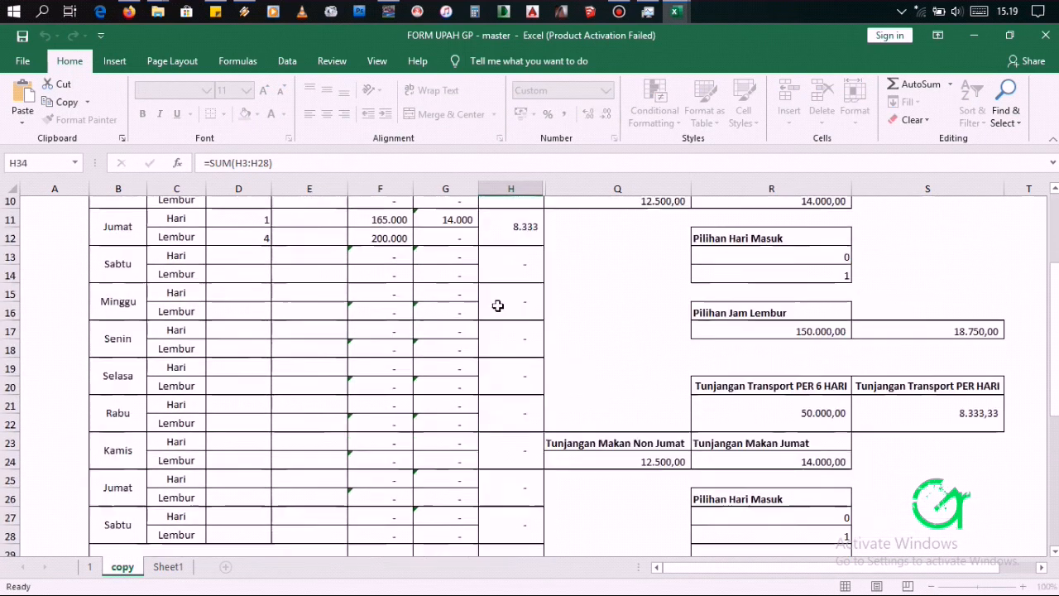
# Check the transport allowance formula for Senin in H3 against the Total Tunjangan Transport in H34.
pyautogui.scroll(3, 502, 297)
pyautogui.click(507, 274)
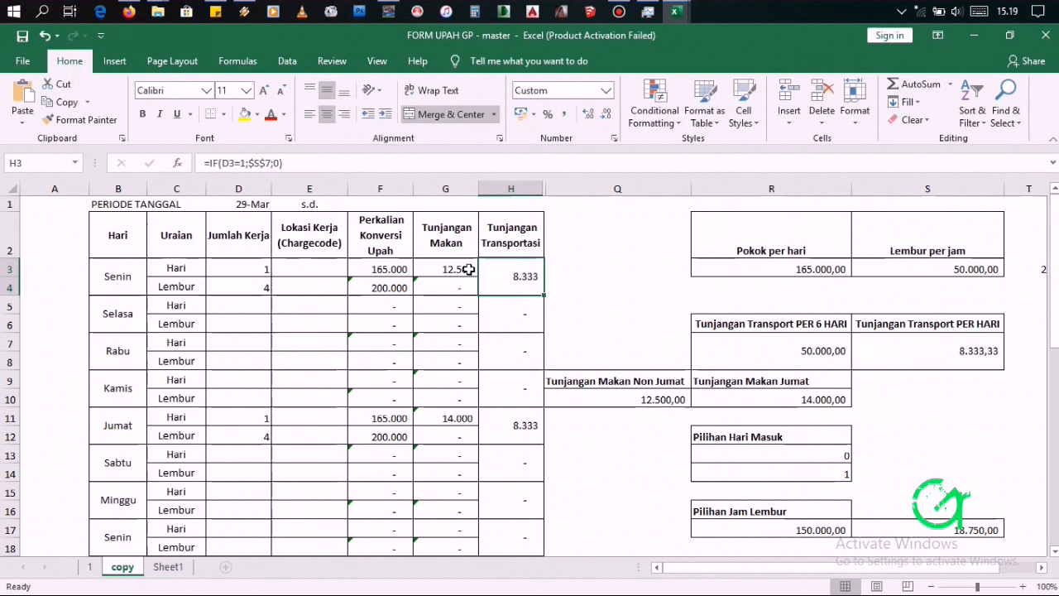
pyautogui.scroll(-8, 468, 347)
pyautogui.click(500, 359)
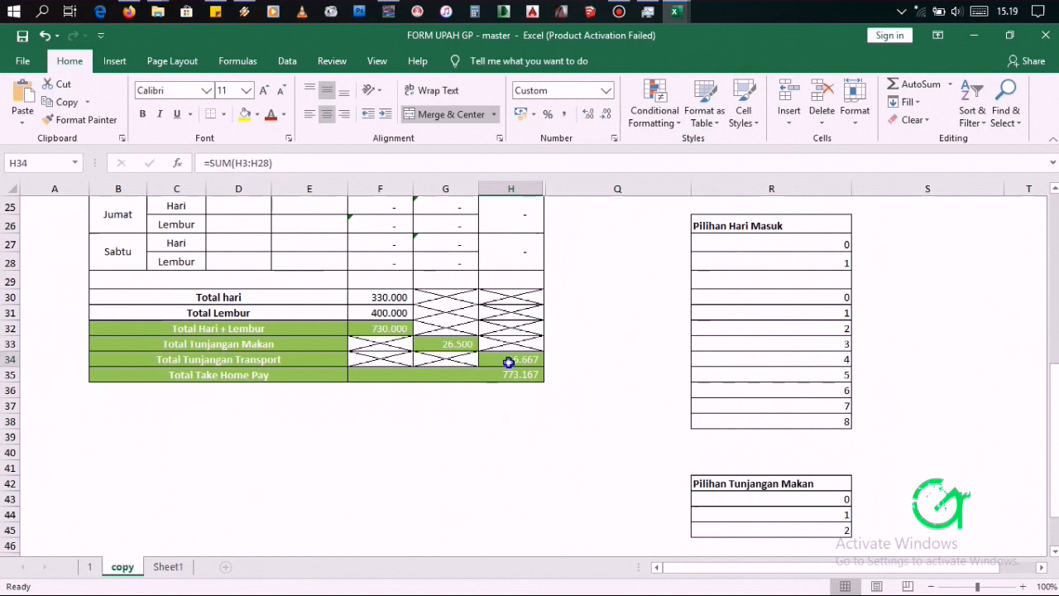
# Review the Total Take Home Pay in row 35, deselect it and return to the start of the daily table.
pyautogui.click(529, 374)
pyautogui.click(571, 370)
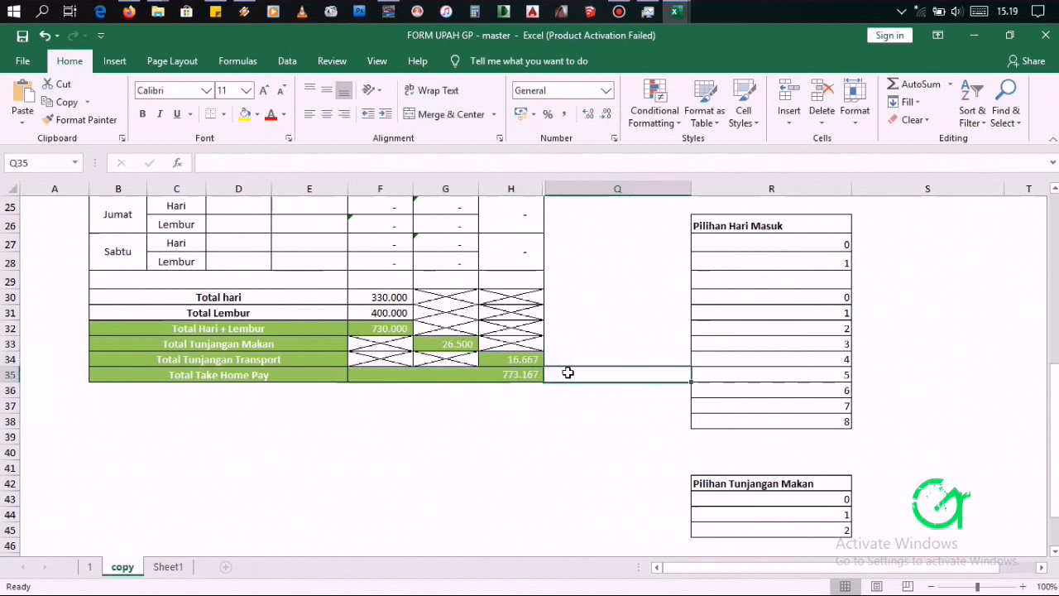
pyautogui.scroll(8, 571, 371)
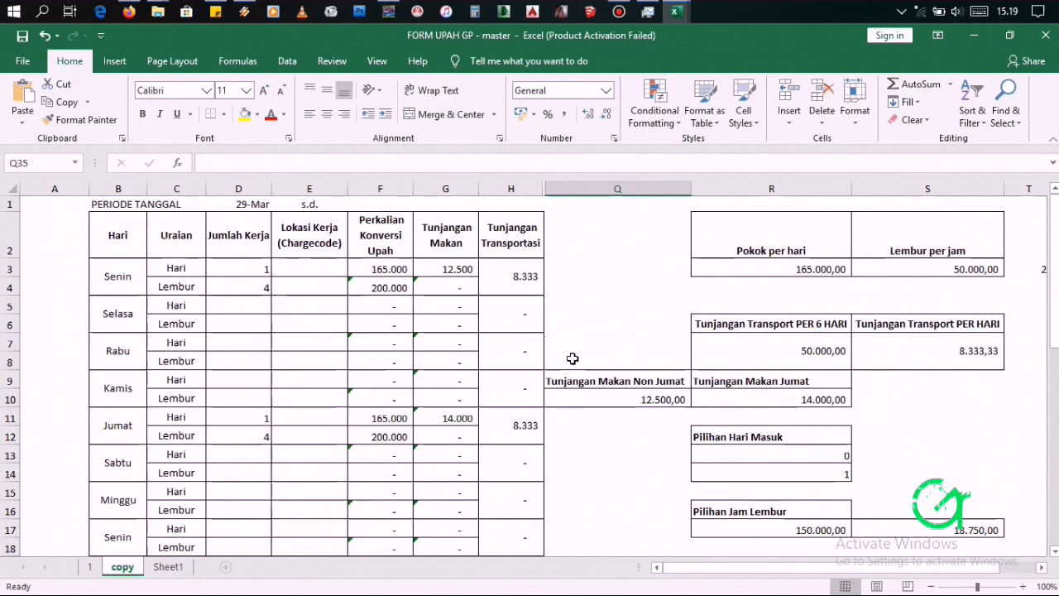